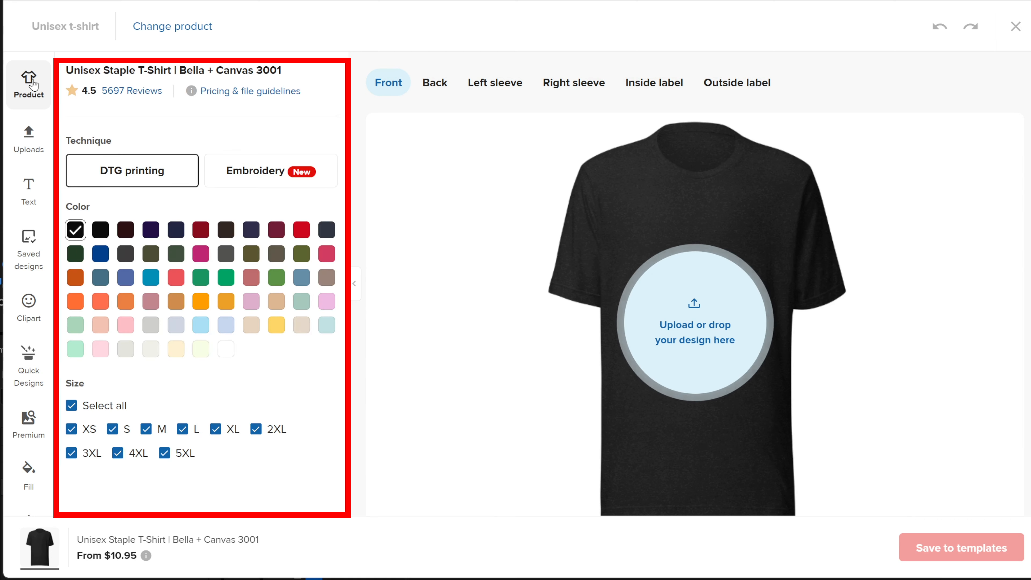
# Check the shirt's customer reviews, then read its product info, including environmental qualities and EU GPSR-related information
pyautogui.click(138, 91)
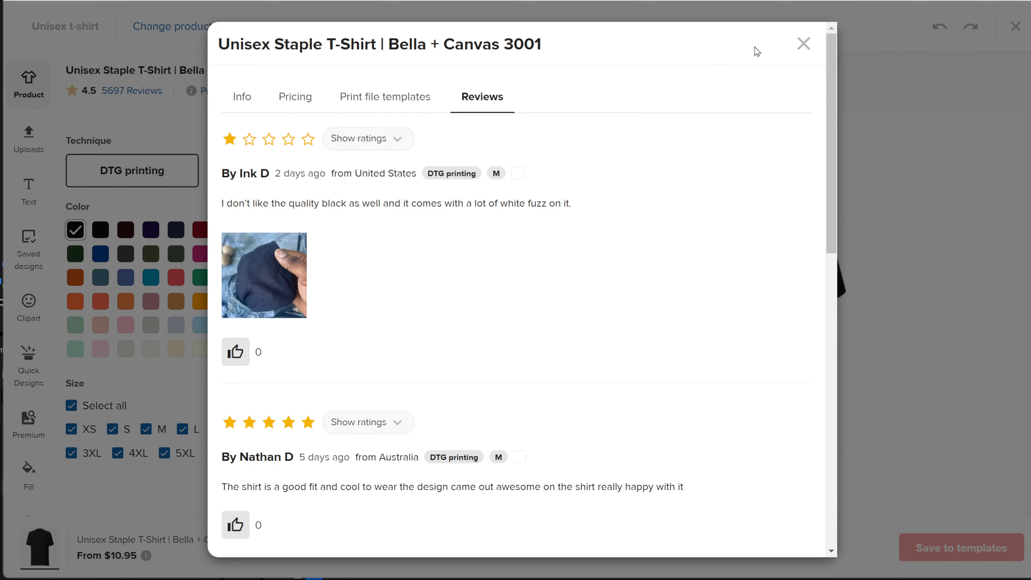
pyautogui.click(803, 43)
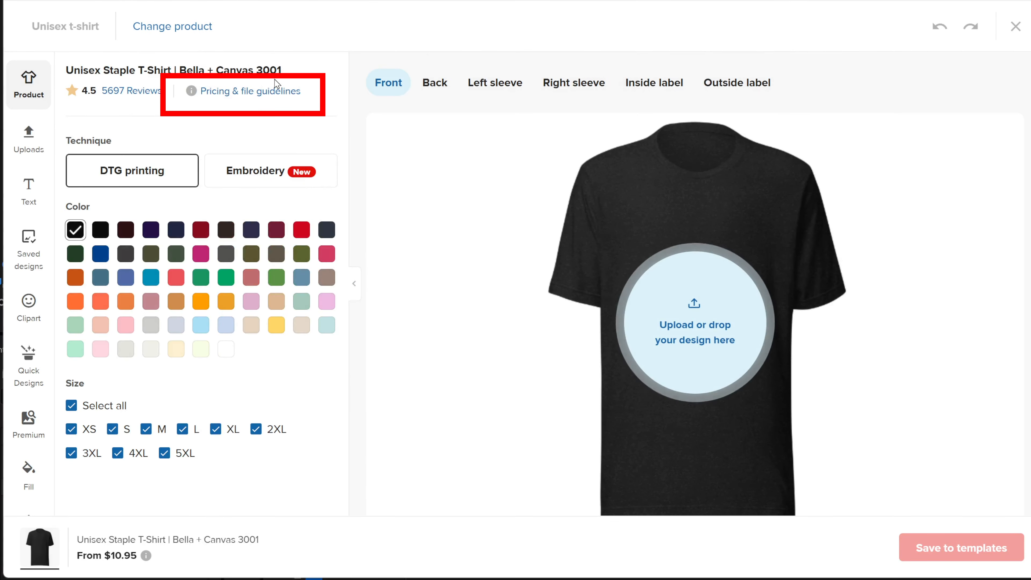
pyautogui.click(252, 91)
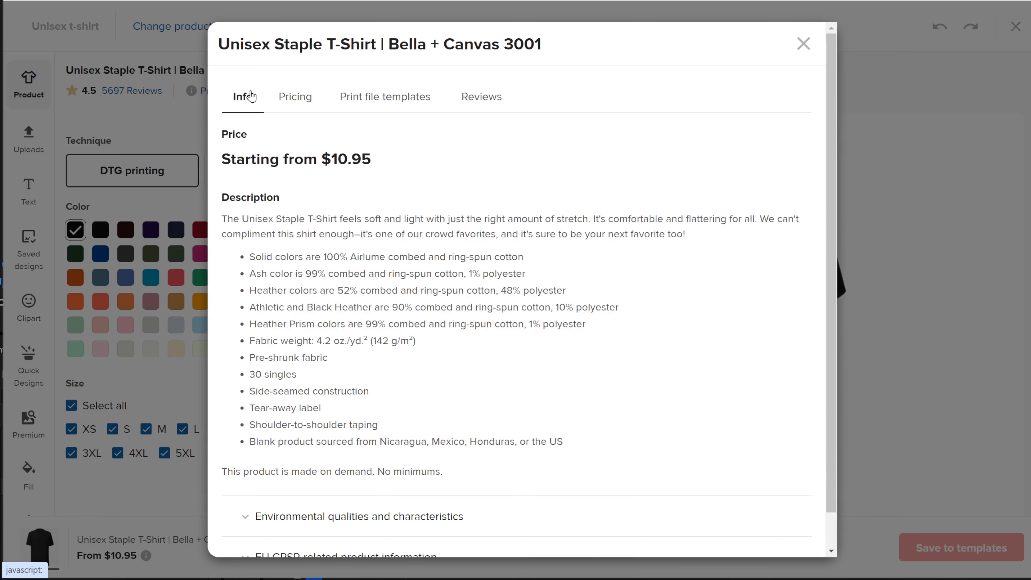
pyautogui.scroll(-1, 349, 201)
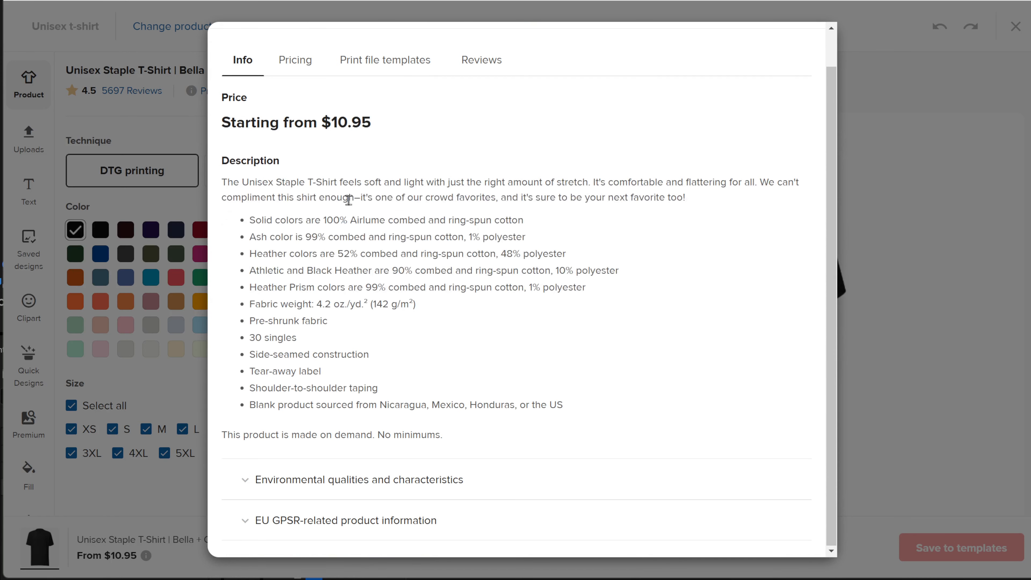
pyautogui.click(252, 486)
pyautogui.scroll(-5, 260, 446)
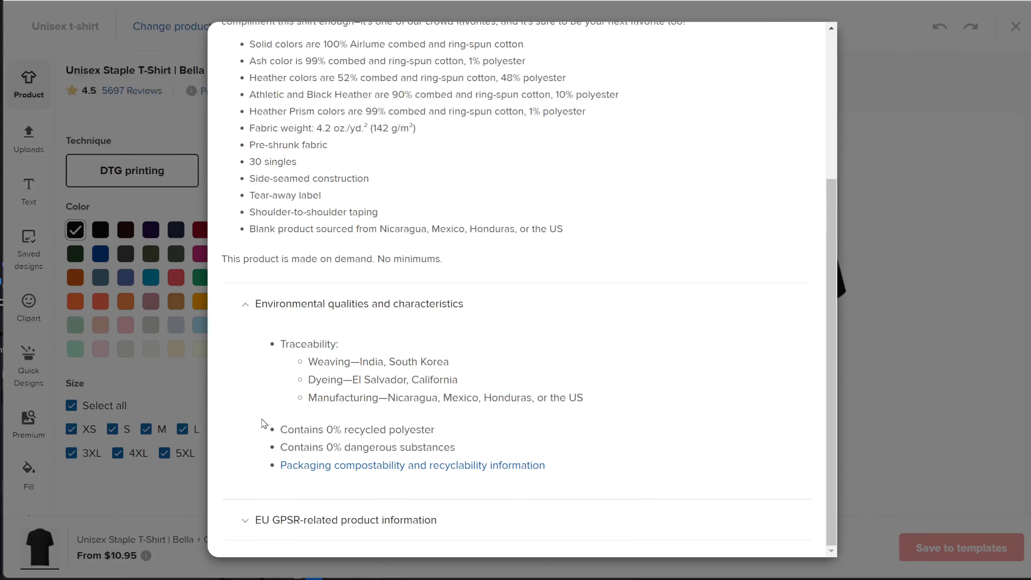
pyautogui.click(260, 523)
pyautogui.scroll(-4, 336, 422)
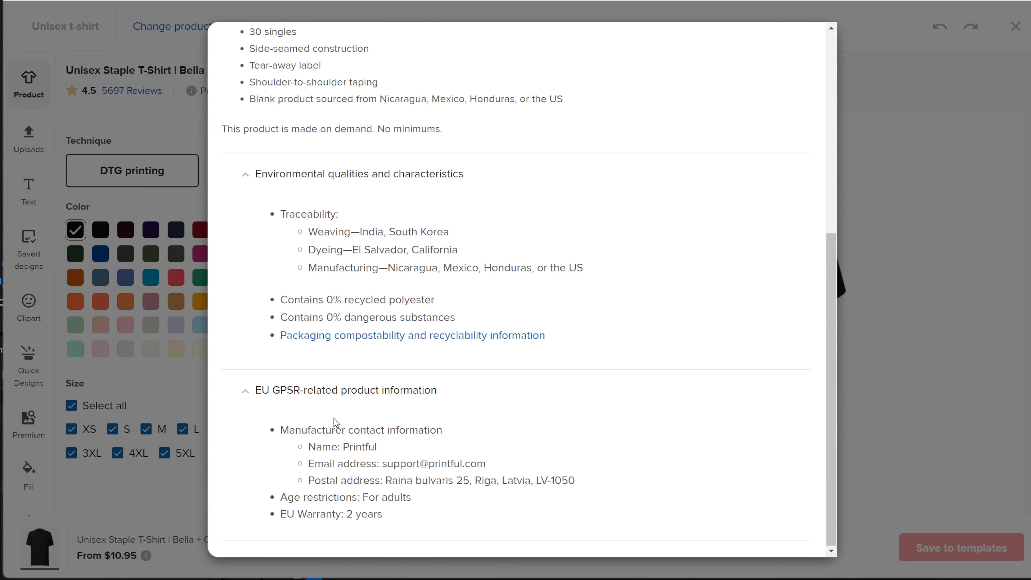
pyautogui.scroll(10, 490, 411)
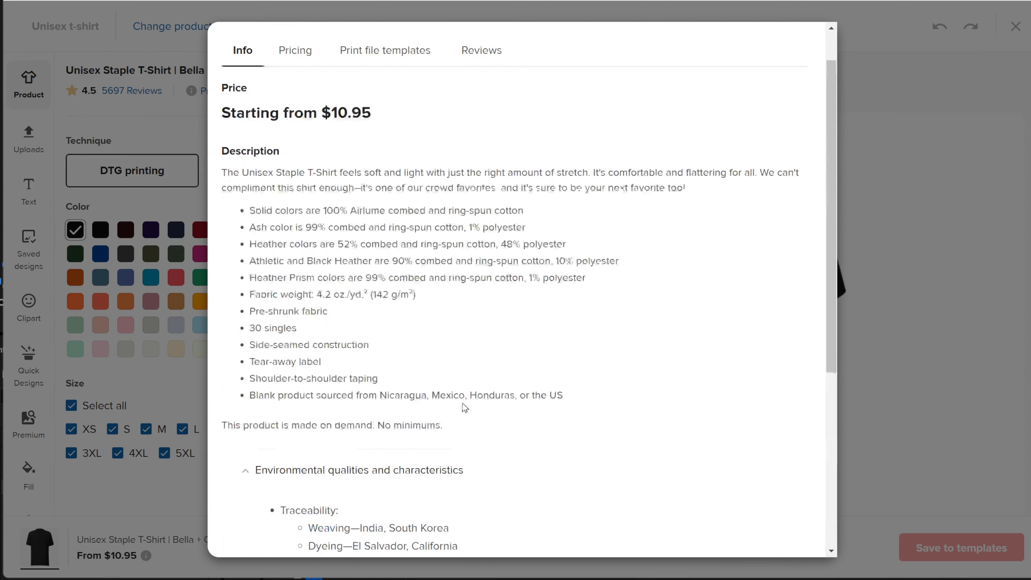
# Review the shirt's pricing by fulfillment location and by technique, including the Additional print extra
pyautogui.click(296, 98)
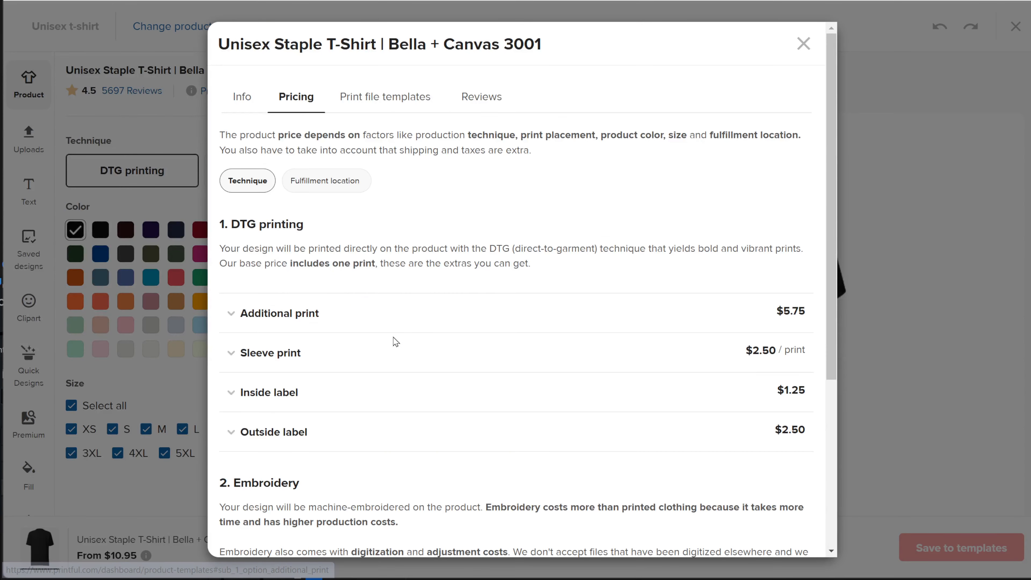
pyautogui.click(317, 179)
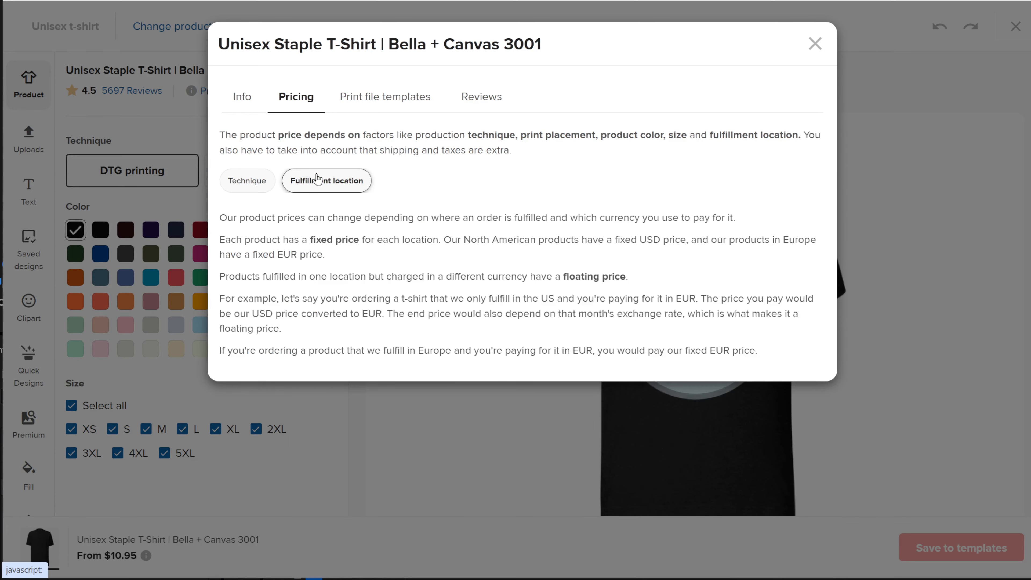
pyautogui.click(249, 180)
pyautogui.scroll(-5, 410, 299)
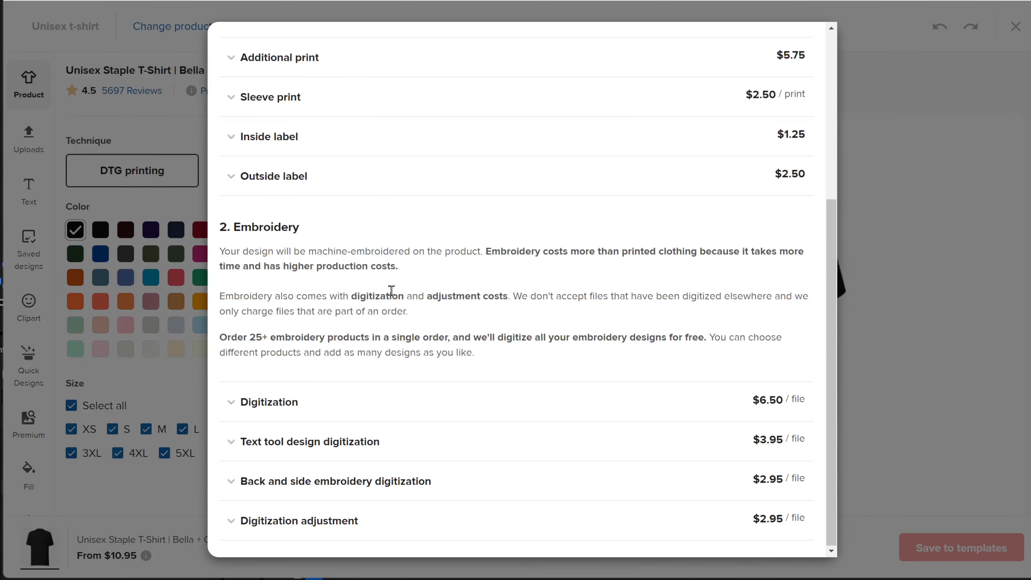
pyautogui.scroll(5, 391, 290)
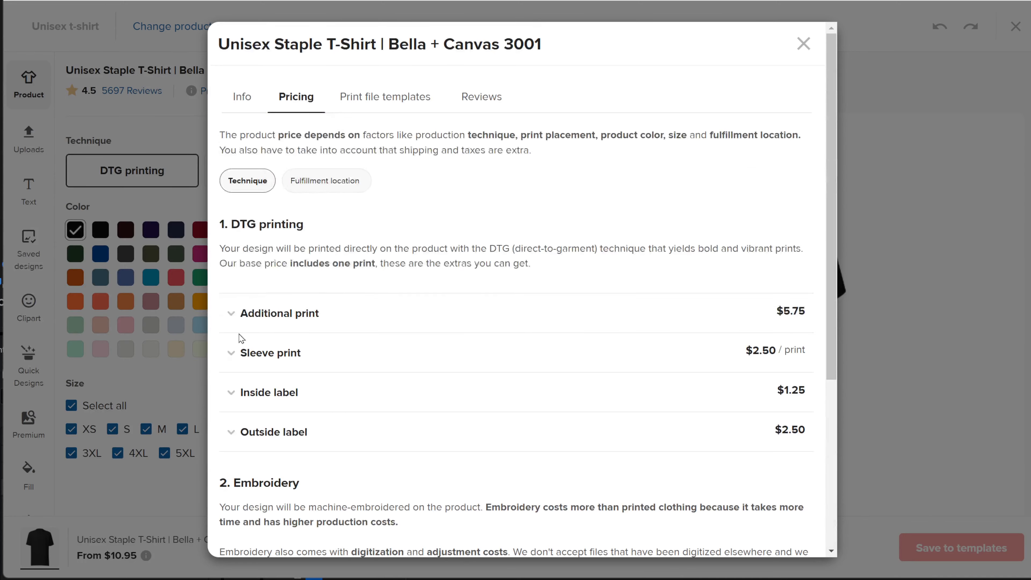
pyautogui.click(240, 312)
pyautogui.click(262, 313)
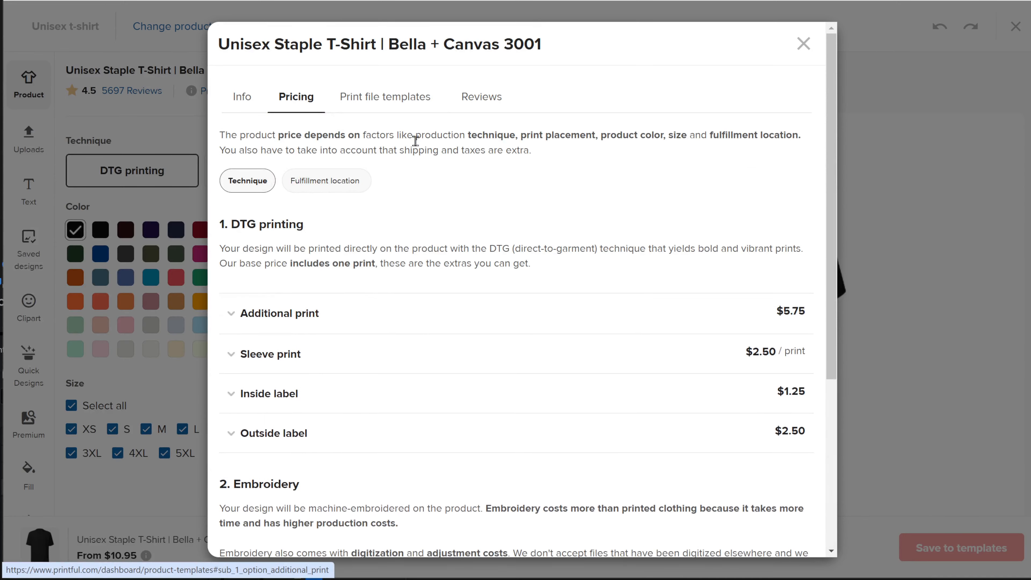
# Return to the shirt's product info and read the Environmental qualities and characteristics section
pyautogui.click(242, 96)
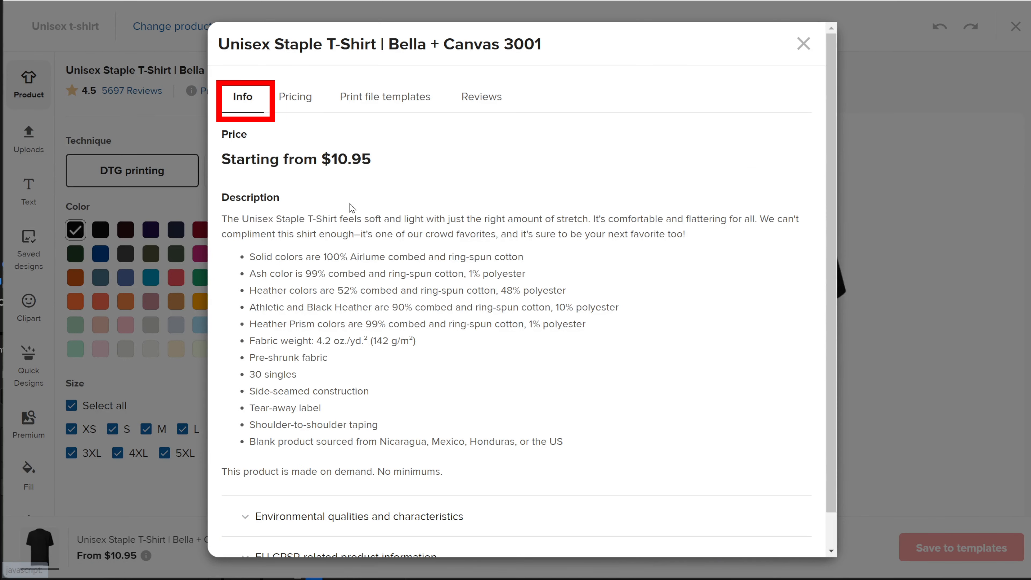
pyautogui.scroll(-1, 352, 208)
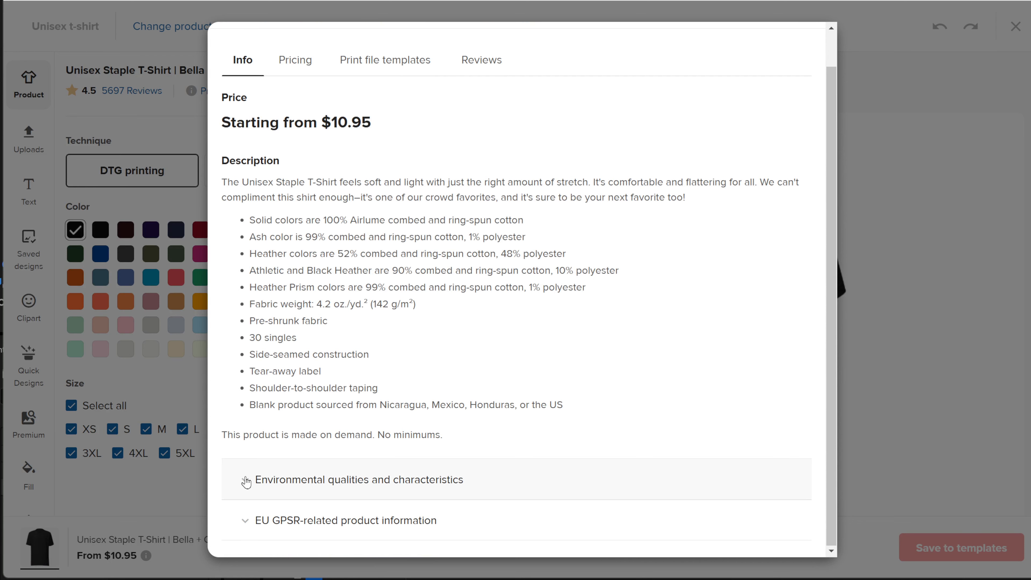
pyautogui.click(252, 487)
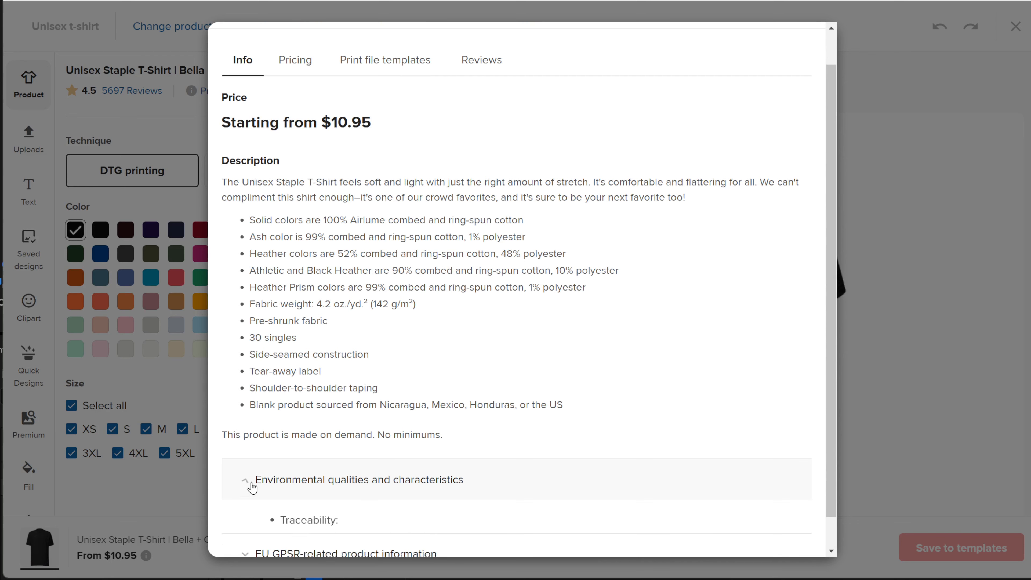
pyautogui.scroll(-4, 260, 451)
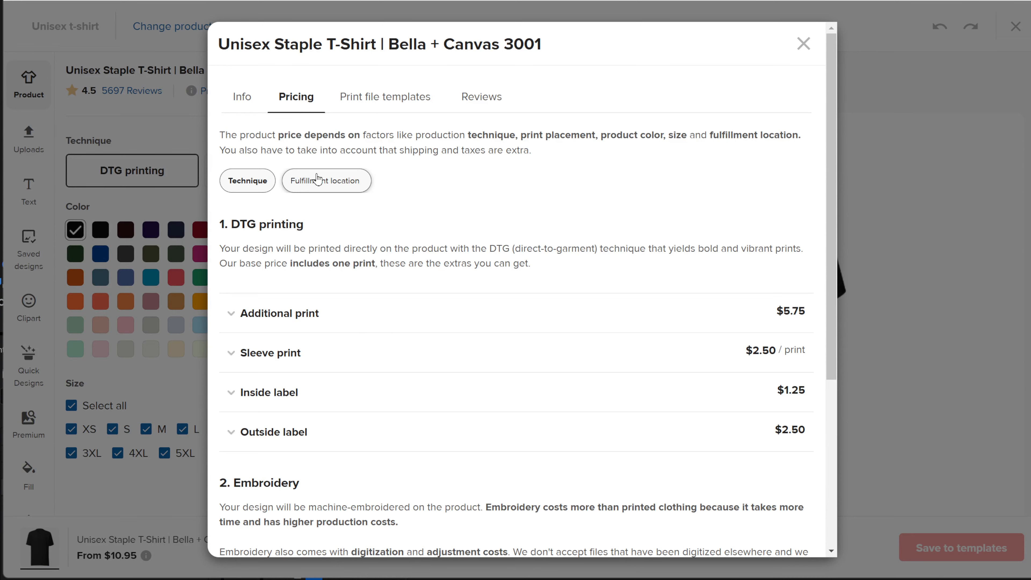
# Read the DTG printing and embroidery prices, including the explanation of the Additional print fee
pyautogui.scroll(-2, 411, 300)
pyautogui.scroll(-5, 412, 300)
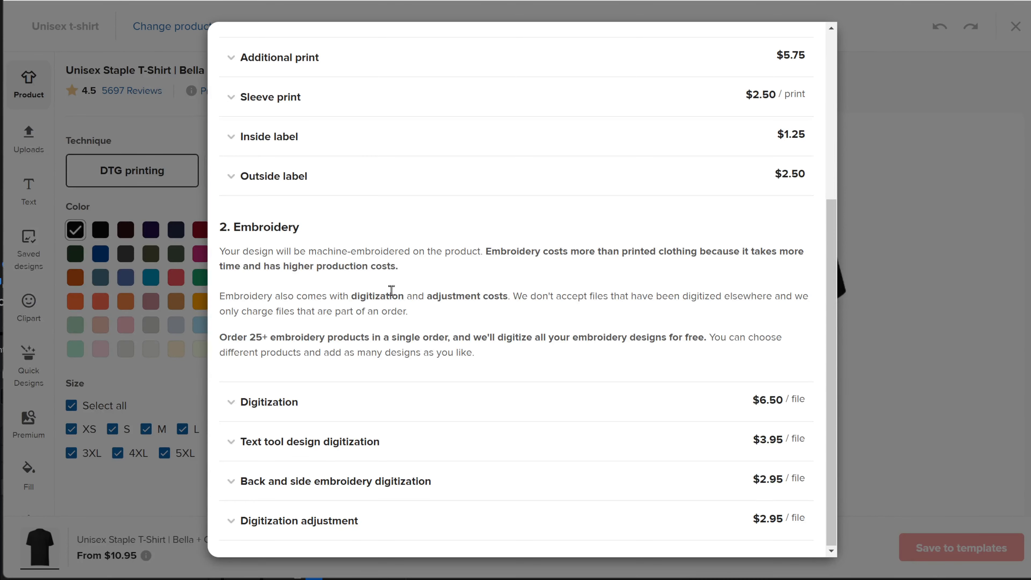
pyautogui.scroll(6, 391, 290)
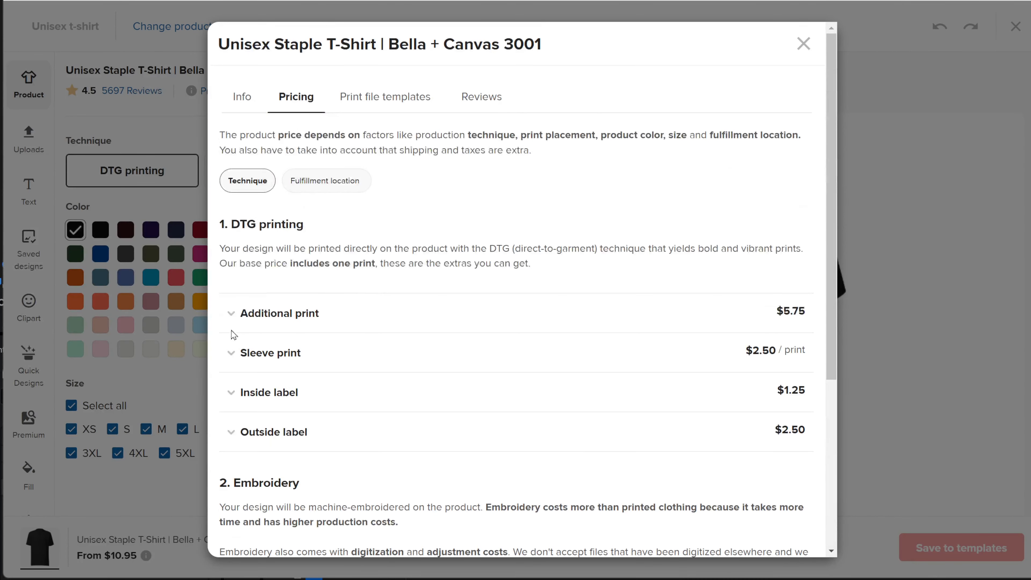
pyautogui.click(240, 312)
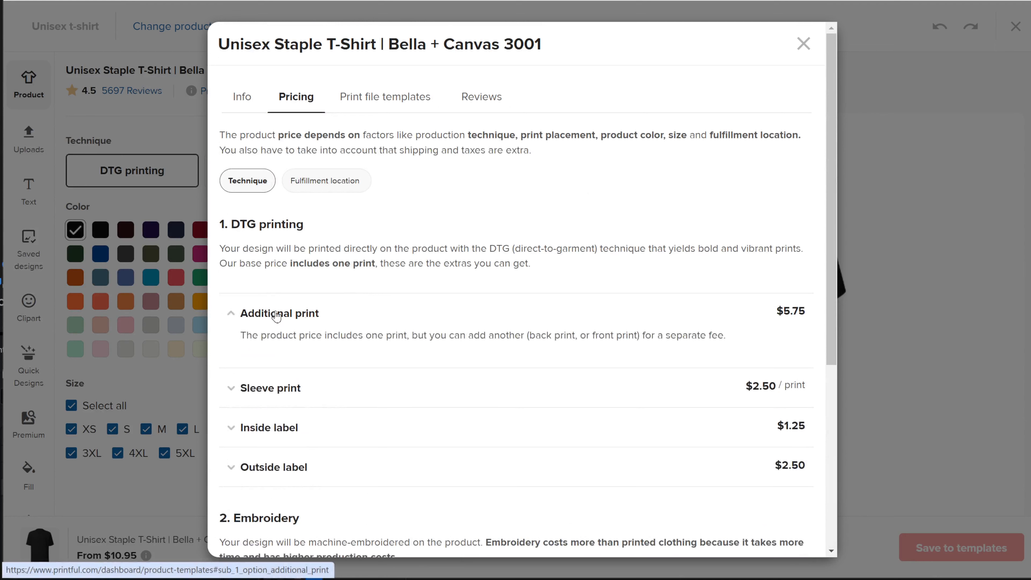
pyautogui.click(263, 313)
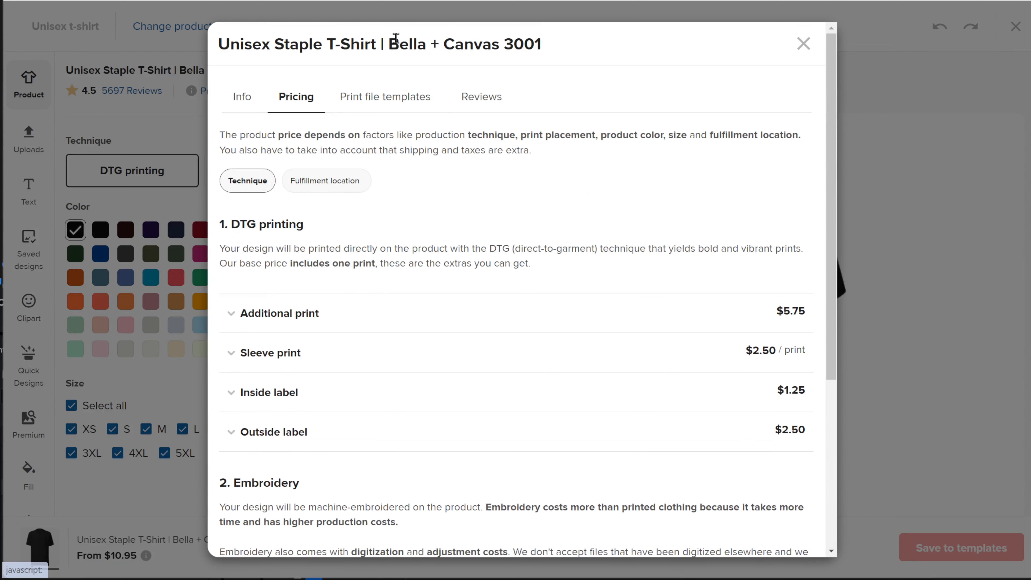
# Examine the shirt's DTG print file templates and customer reviews, closing the product details when done
pyautogui.click(400, 96)
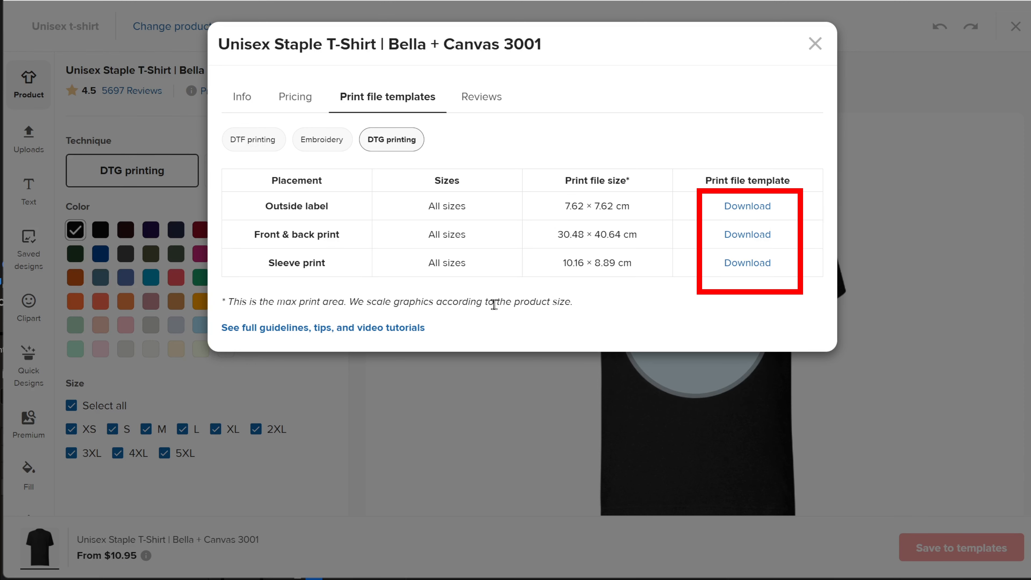
pyautogui.click(480, 100)
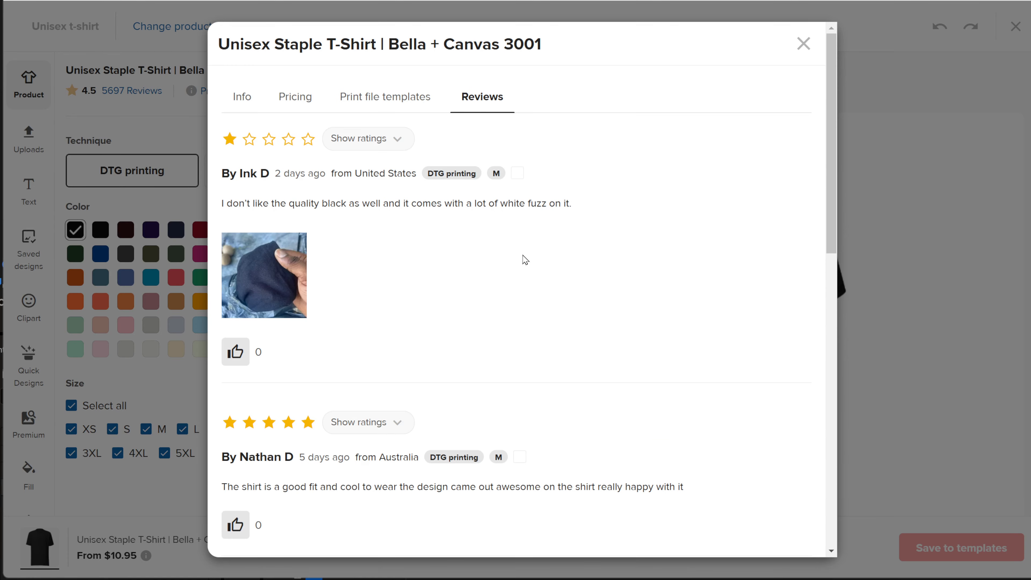
pyautogui.scroll(-5, 525, 259)
pyautogui.scroll(11, 715, 228)
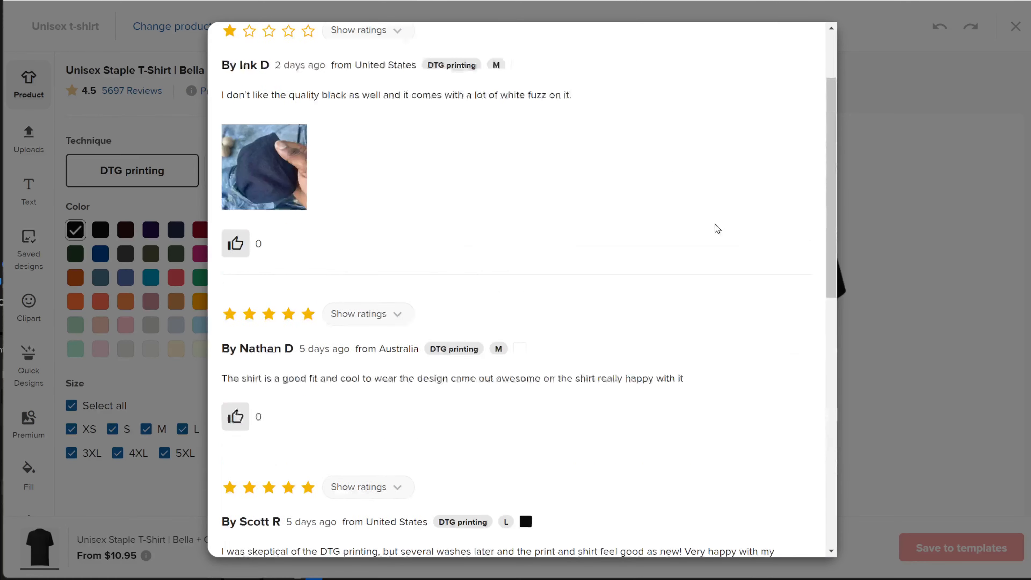
pyautogui.scroll(2, 785, 106)
pyautogui.click(802, 41)
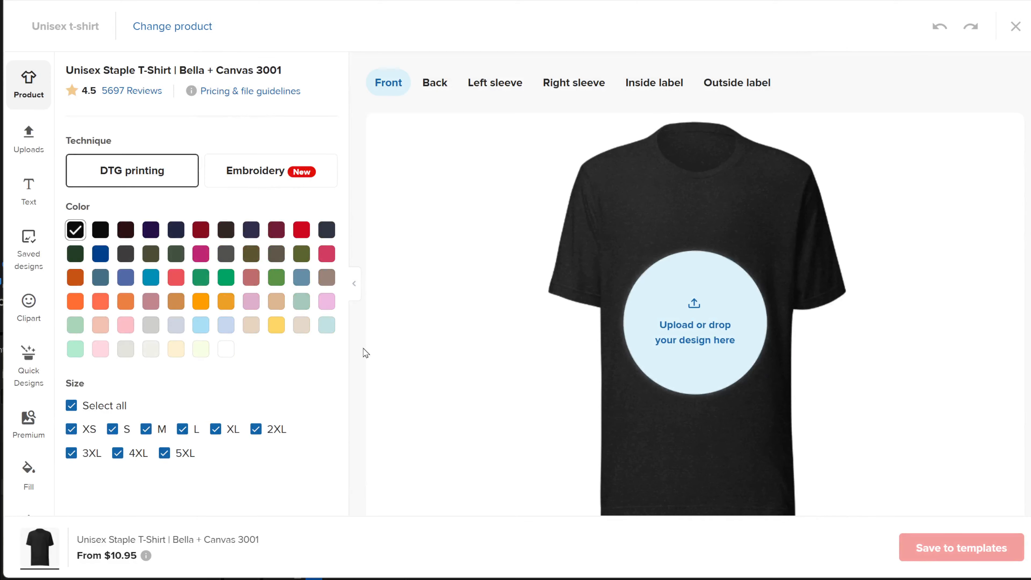
# Replace the black shirt color with White and add the pale yellow and two light gray colors, keeping DTG printing
pyautogui.click(226, 349)
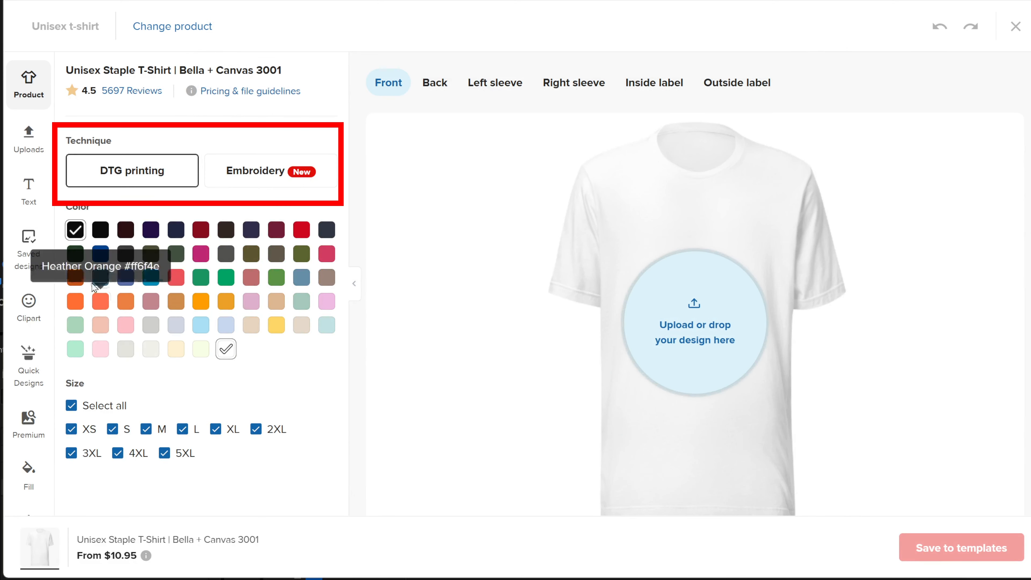
pyautogui.click(230, 177)
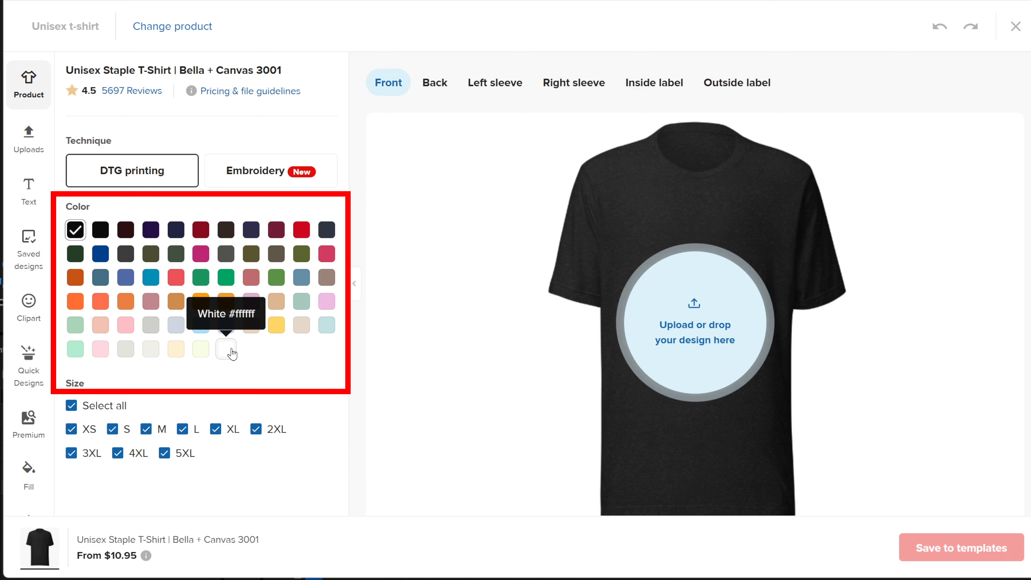
pyautogui.click(226, 349)
pyautogui.click(75, 230)
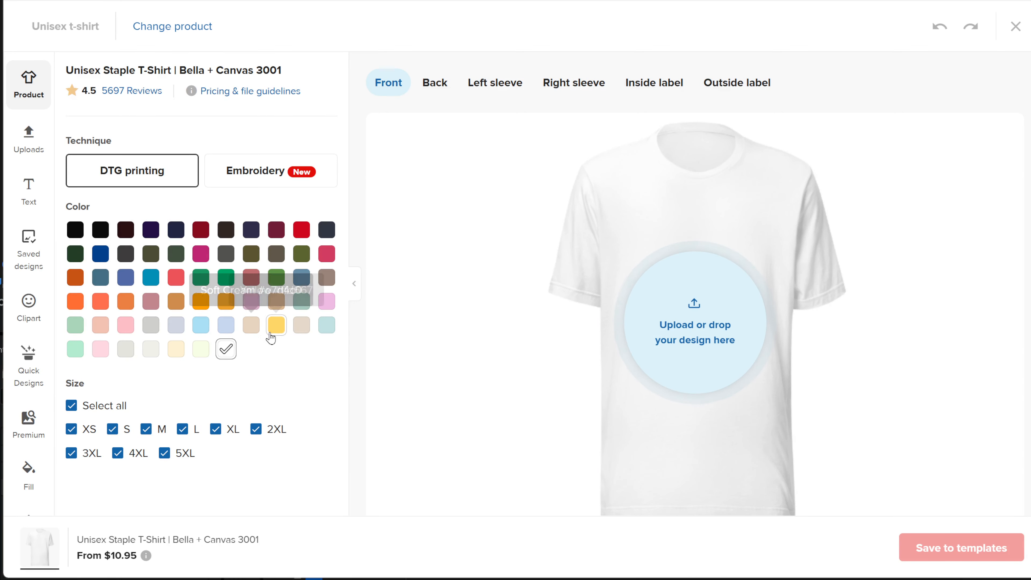
pyautogui.click(200, 349)
pyautogui.click(150, 349)
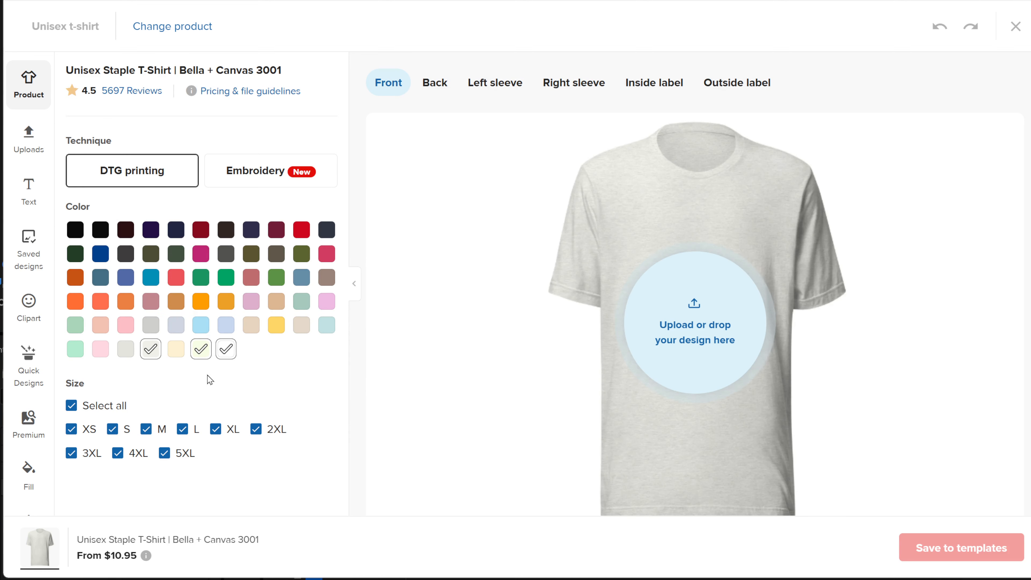
pyautogui.click(125, 348)
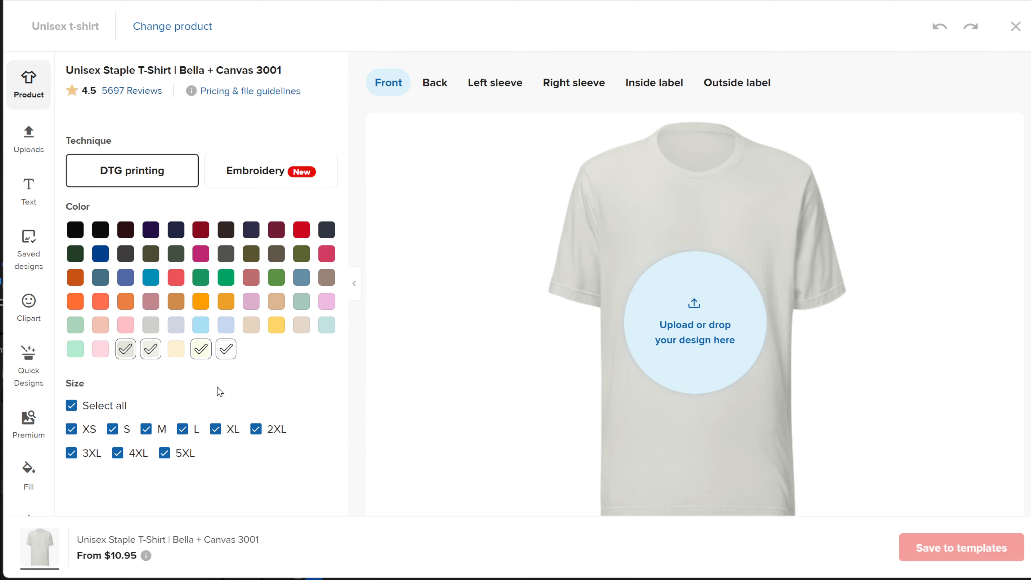
# Exclude size S from the shirt's sizes while keeping XS, then reselect all sizes
pyautogui.click(73, 430)
pyautogui.click(113, 430)
pyautogui.click(73, 429)
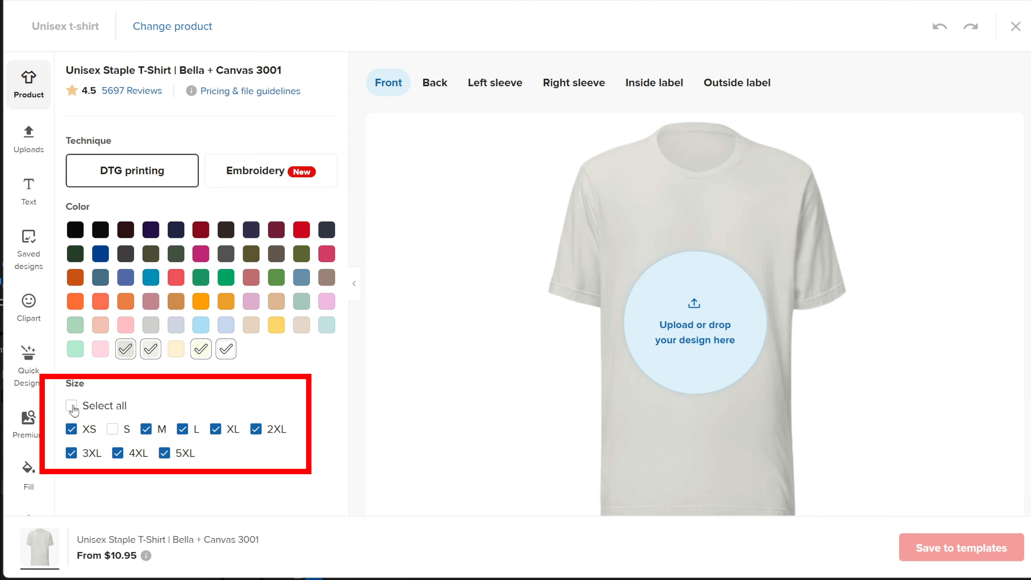
pyautogui.click(71, 406)
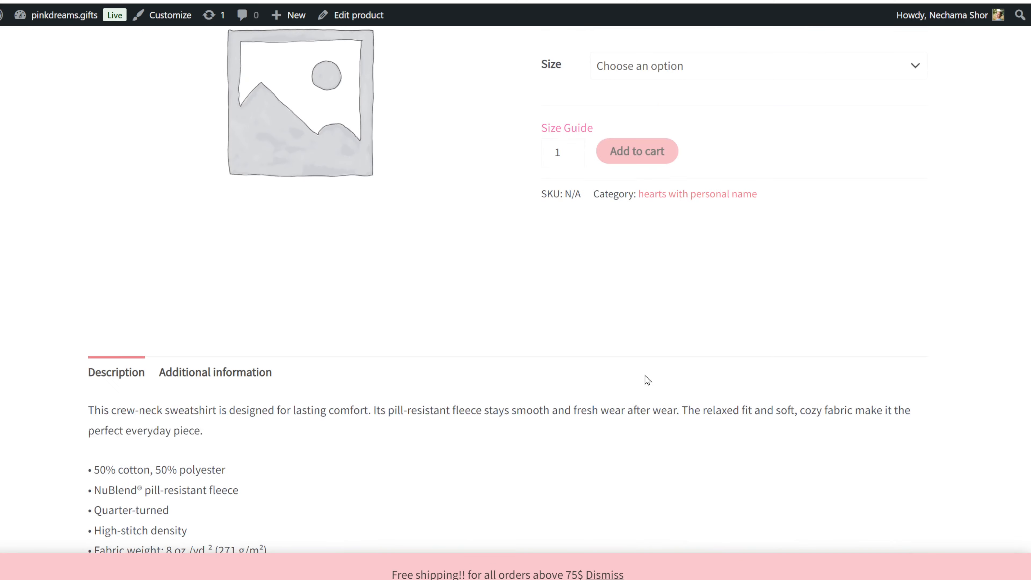
# Open the size guide on the store's Crew neck sweatshirt page and read its measuring instructions and size table
pyautogui.scroll(3, 633, 371)
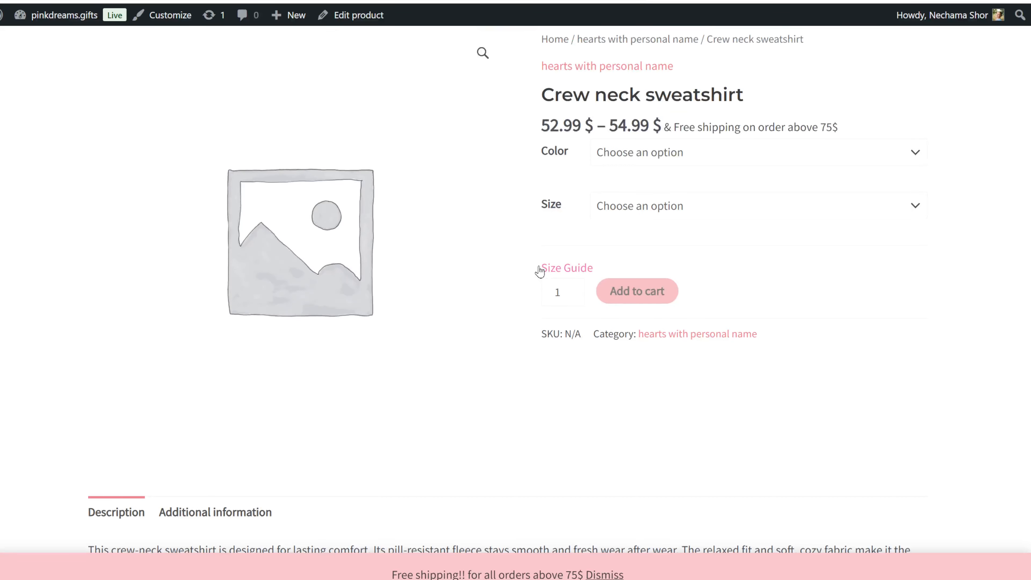
pyautogui.click(566, 271)
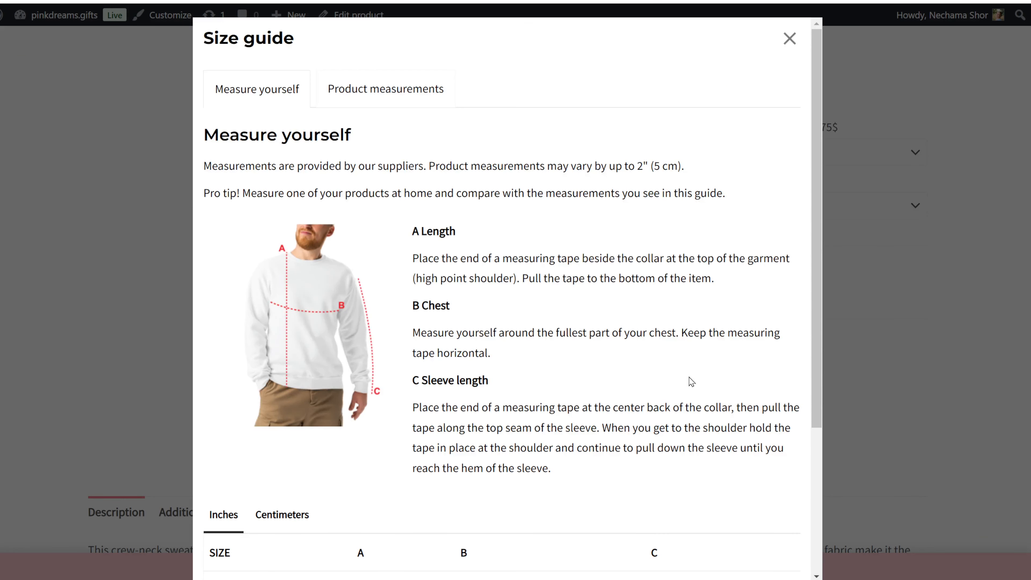
pyautogui.scroll(-5, 581, 315)
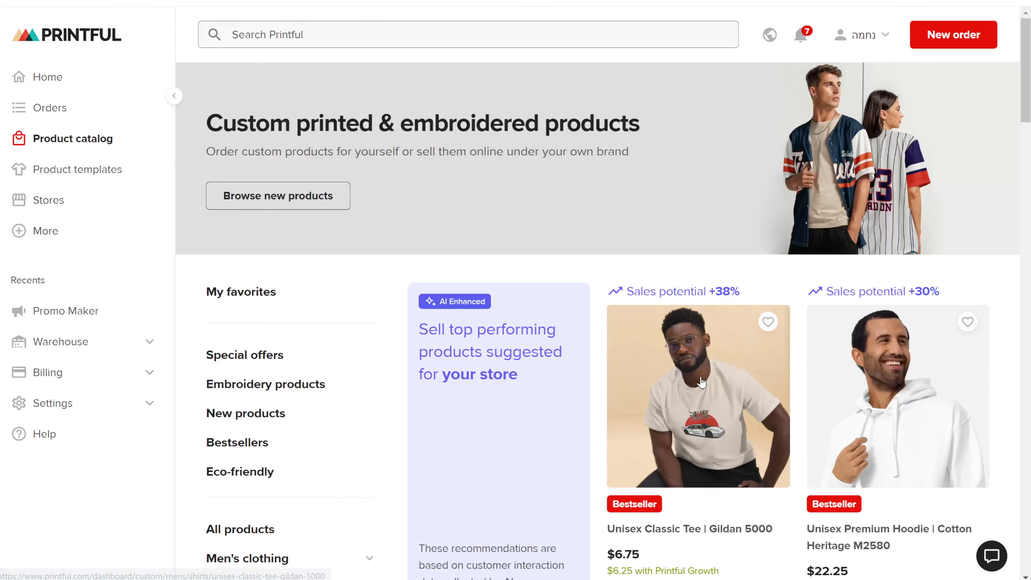
# Open the Unisex Classic Tee | Gildan 5000 from the Printful product catalog
pyautogui.click(704, 381)
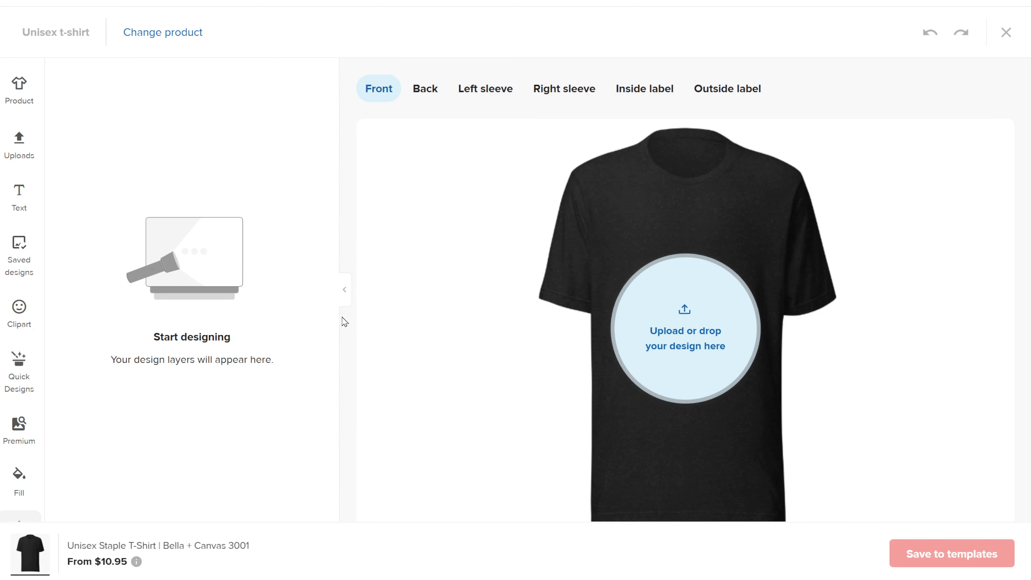
# View the shirt's Back, Left sleeve, Right sleeve, Inside label and Outside label placements, then return to Front
pyautogui.click(415, 99)
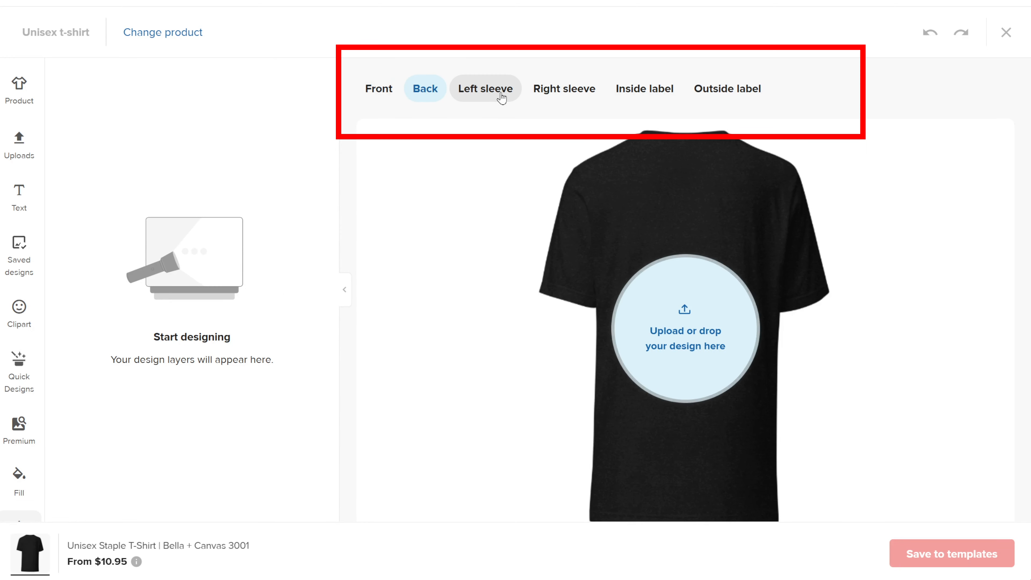
pyautogui.click(499, 97)
pyautogui.click(567, 96)
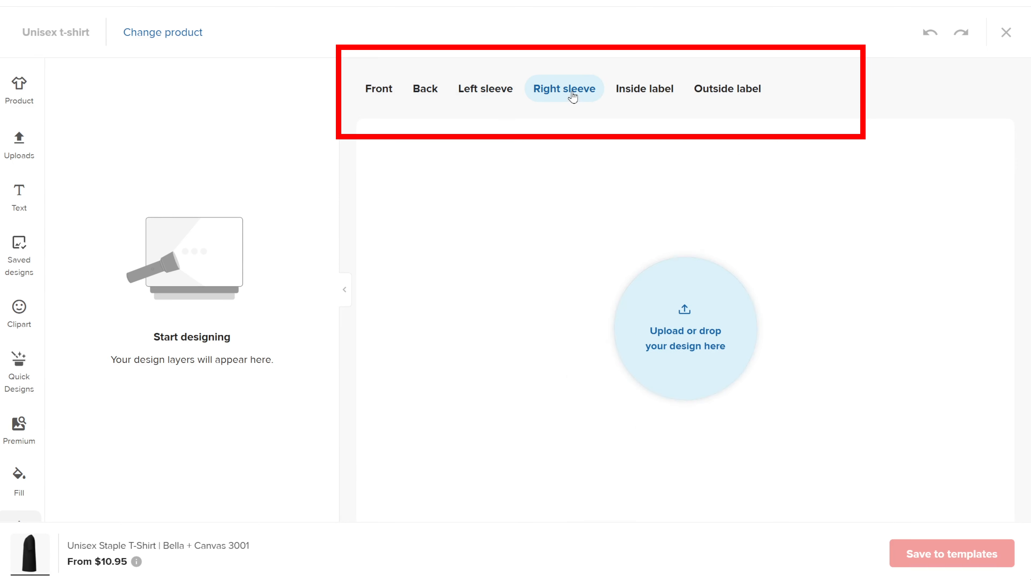
pyautogui.click(669, 96)
pyautogui.click(748, 97)
pyautogui.click(367, 93)
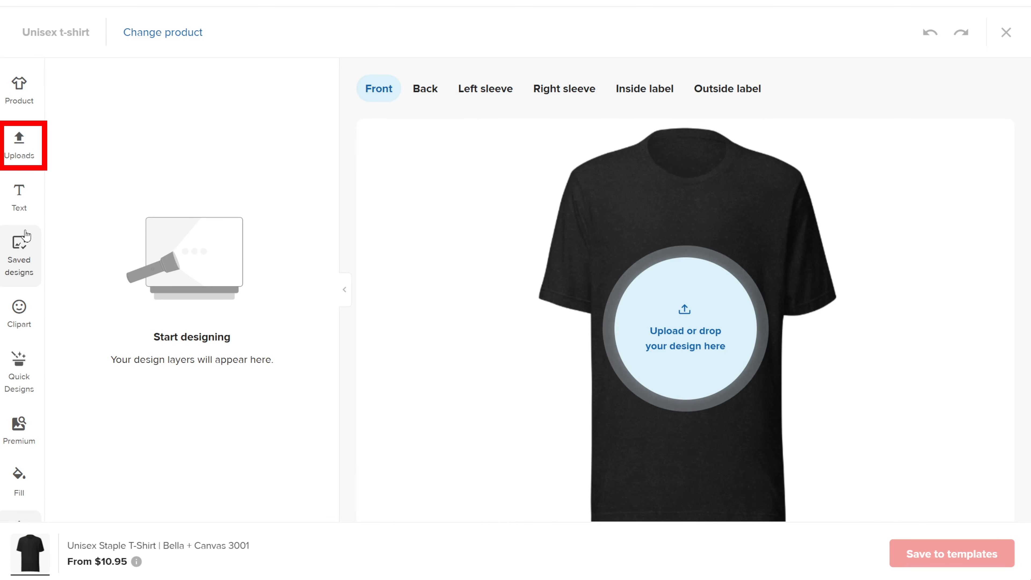
# Open the file library, search it for "sally", and check the extra file options of the recently used Aaliyah.png
pyautogui.click(22, 150)
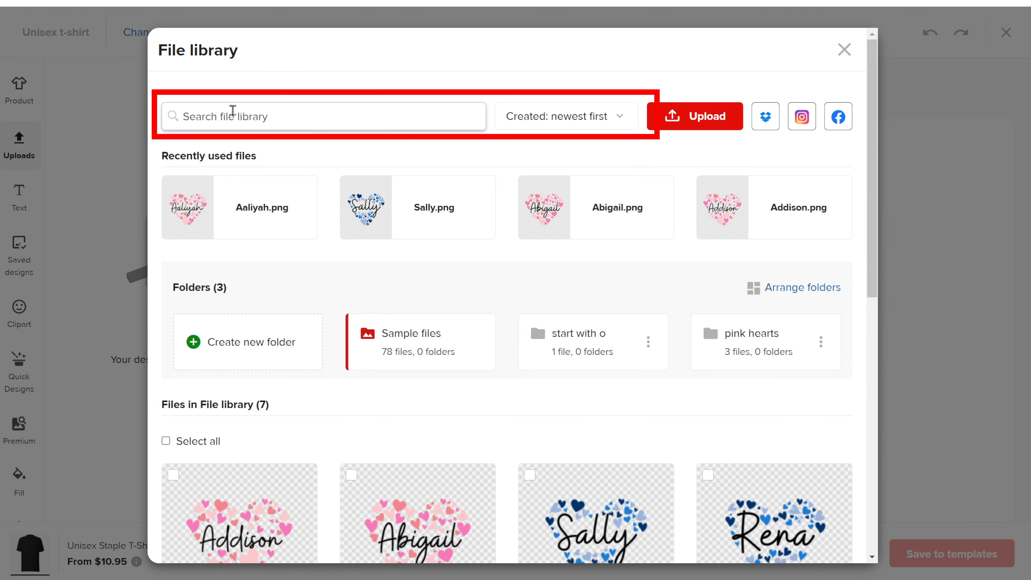
pyautogui.write('sally')
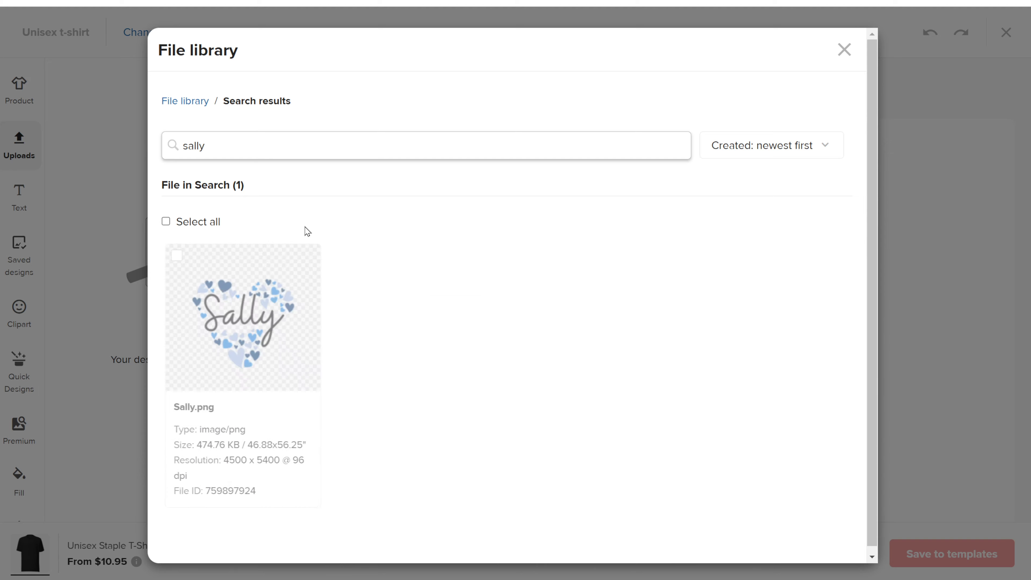
pyautogui.click(586, 118)
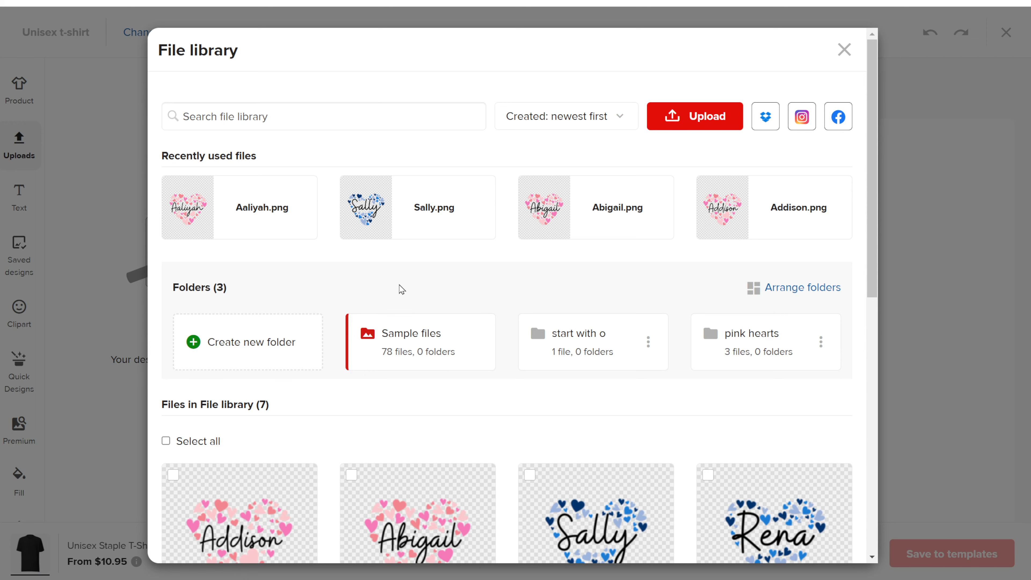
pyautogui.moveTo(267, 231)
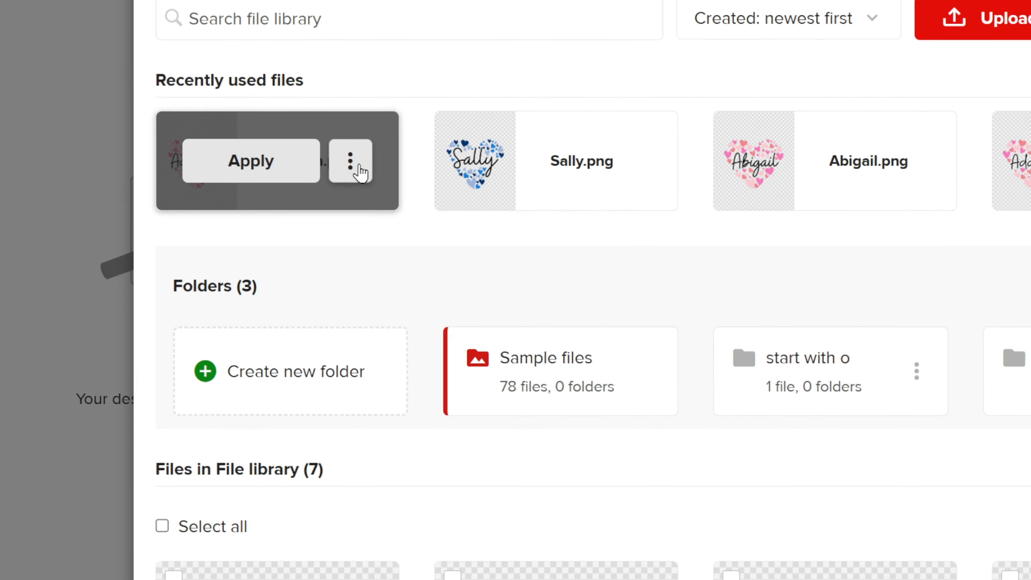
pyautogui.click(357, 169)
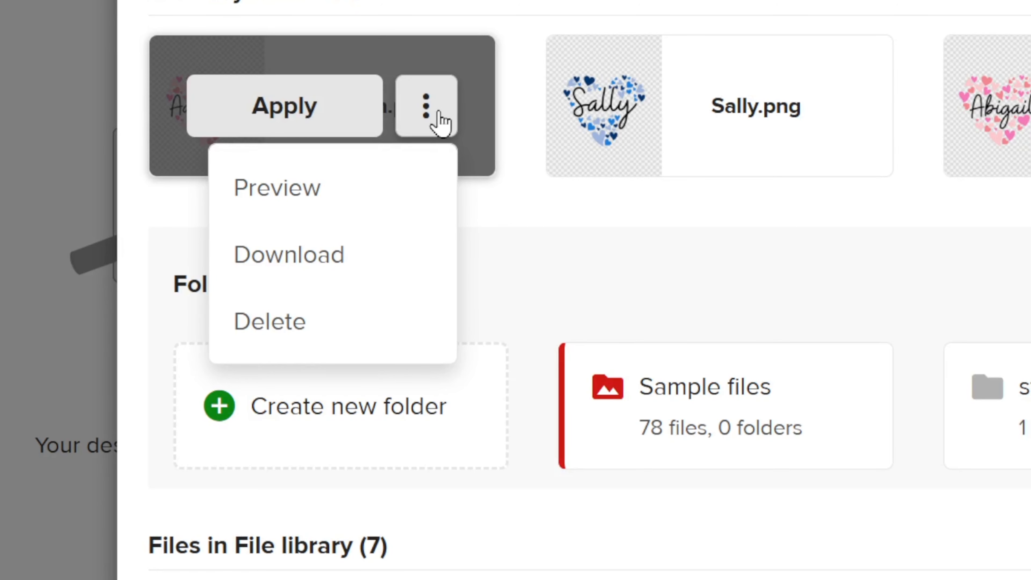
pyautogui.click(438, 112)
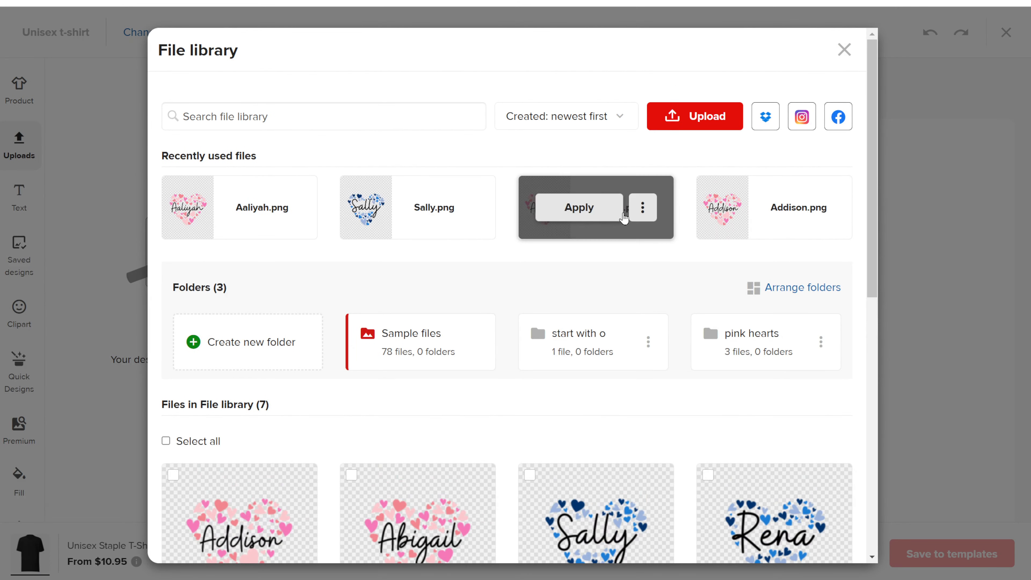
# Place the recently used Abigail.png on the shirt's front and slightly shrink the design by its corner
pyautogui.click(583, 213)
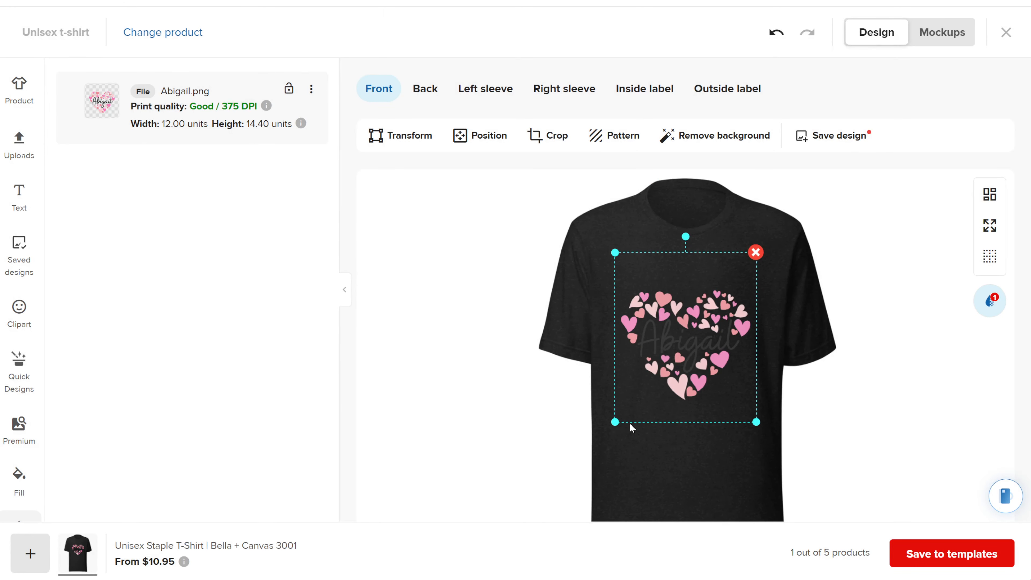
pyautogui.moveTo(616, 423)
pyautogui.mouseDown()
pyautogui.moveTo(565, 480)
pyautogui.moveTo(591, 462)
pyautogui.moveTo(629, 465)
pyautogui.moveTo(617, 425)
pyautogui.moveTo(624, 429)
pyautogui.mouseUp()
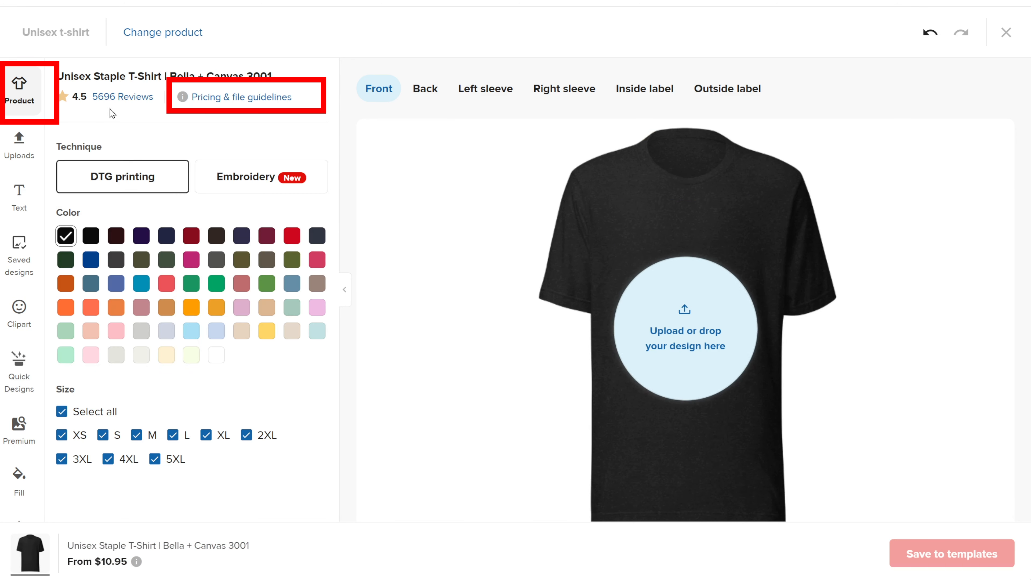
# Review the shirt's print file template sizes for DTG printing, Embroidery and DTF printing in its file guidelines
pyautogui.click(227, 98)
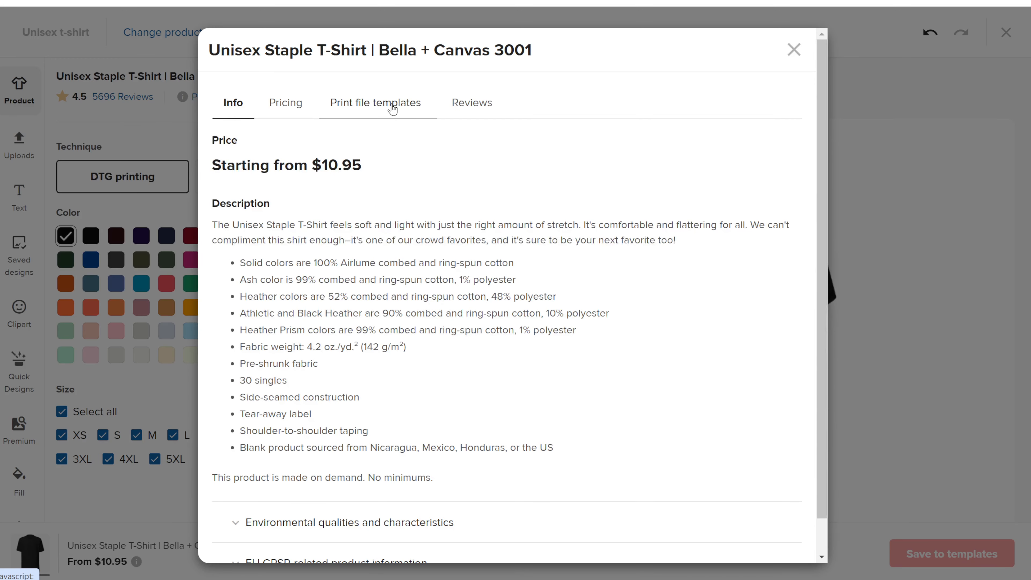
pyautogui.click(391, 114)
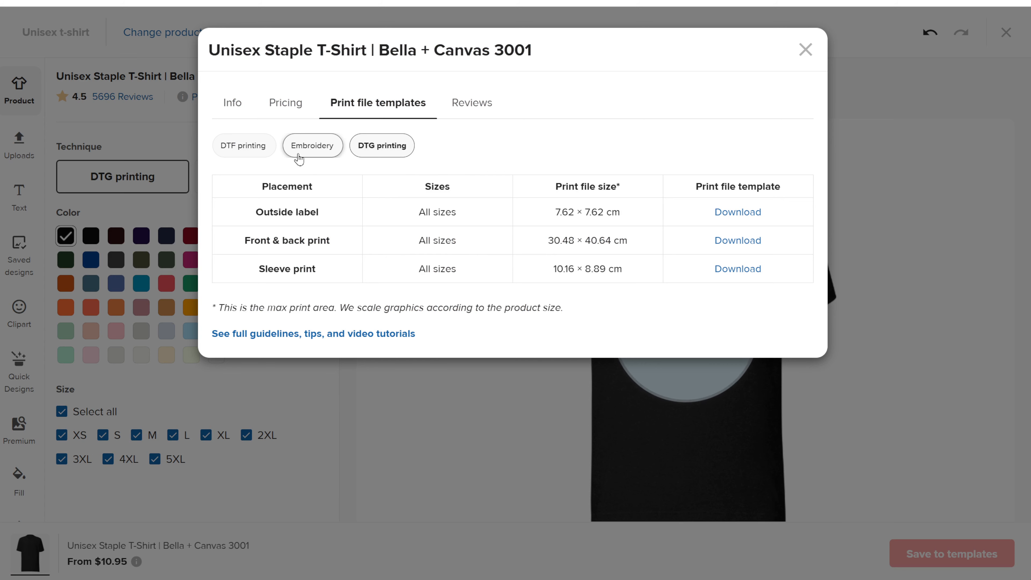
pyautogui.click(300, 150)
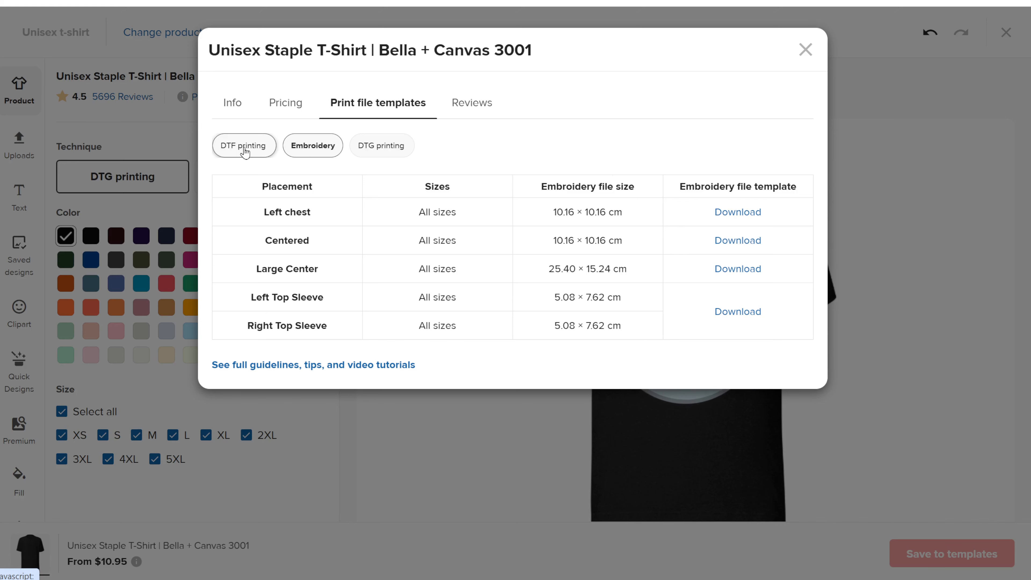
pyautogui.click(245, 151)
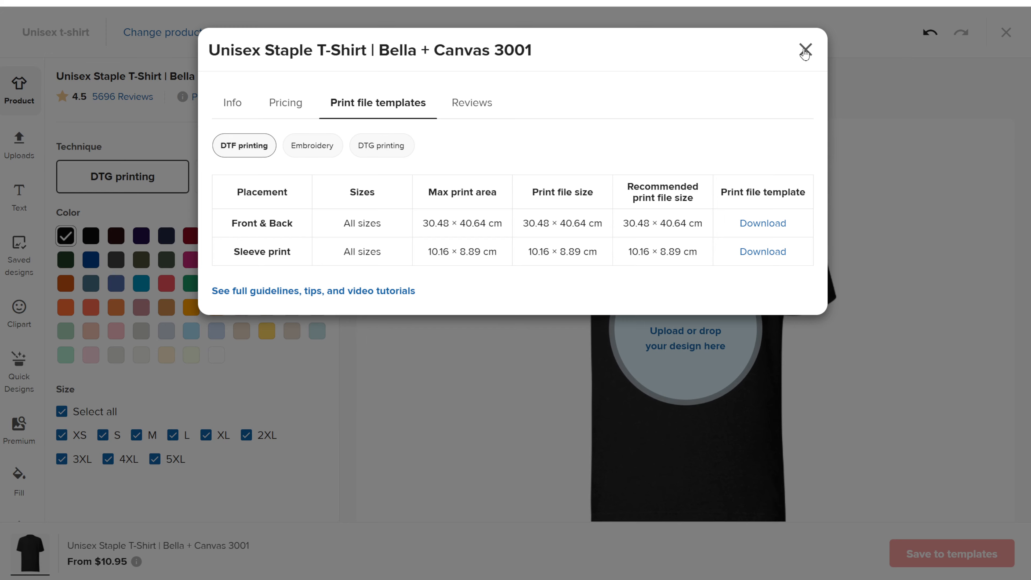
pyautogui.click(805, 51)
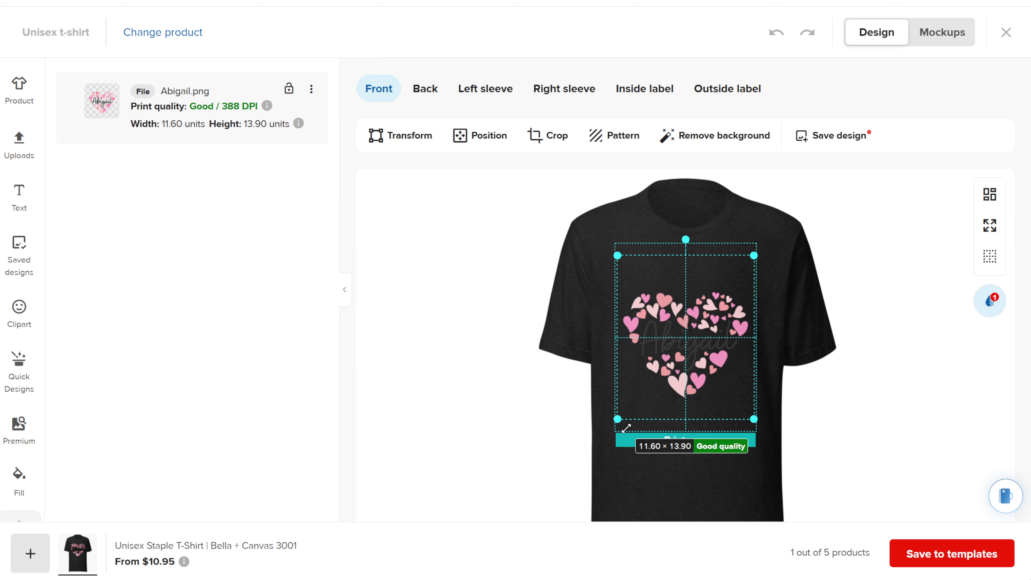
# Resize the Abigail.png design to about 11.87 by 14.23 units, rotate it to -180, and reset the rotation to 0
pyautogui.moveTo(626, 428); pyautogui.dragTo(624, 429)
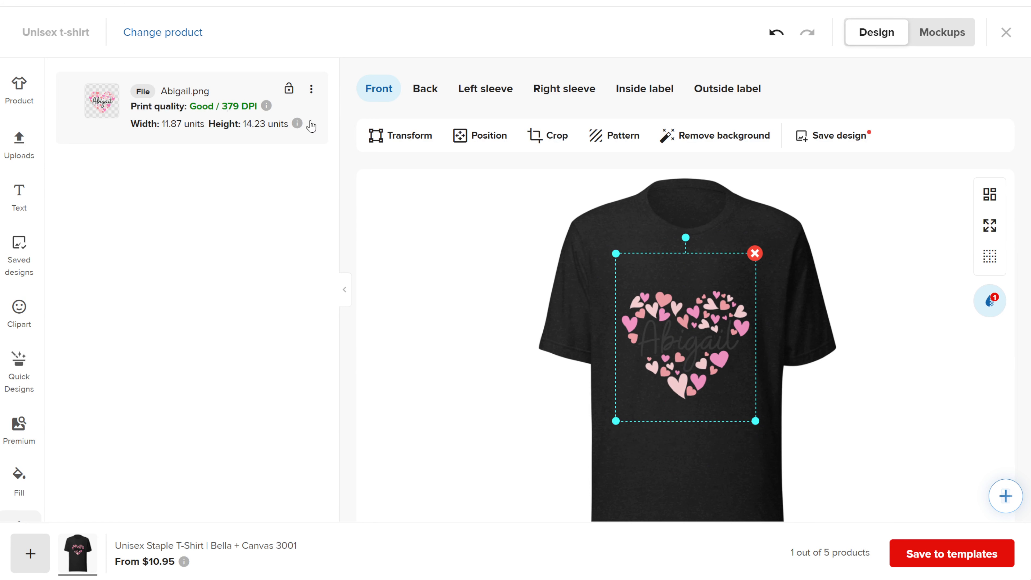
pyautogui.click(410, 136)
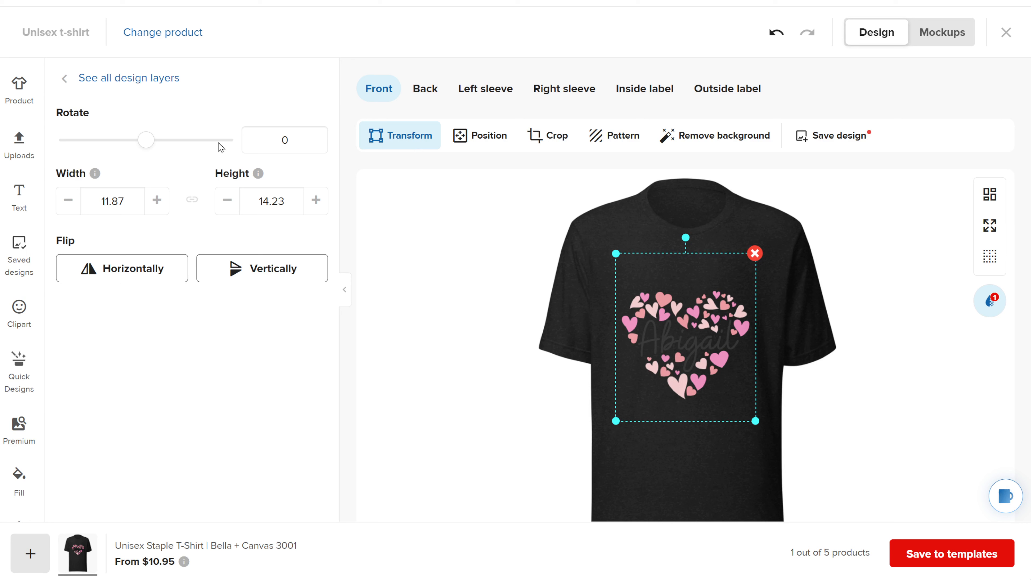
pyautogui.moveTo(142, 146); pyautogui.dragTo(61, 146)
pyautogui.click(274, 140)
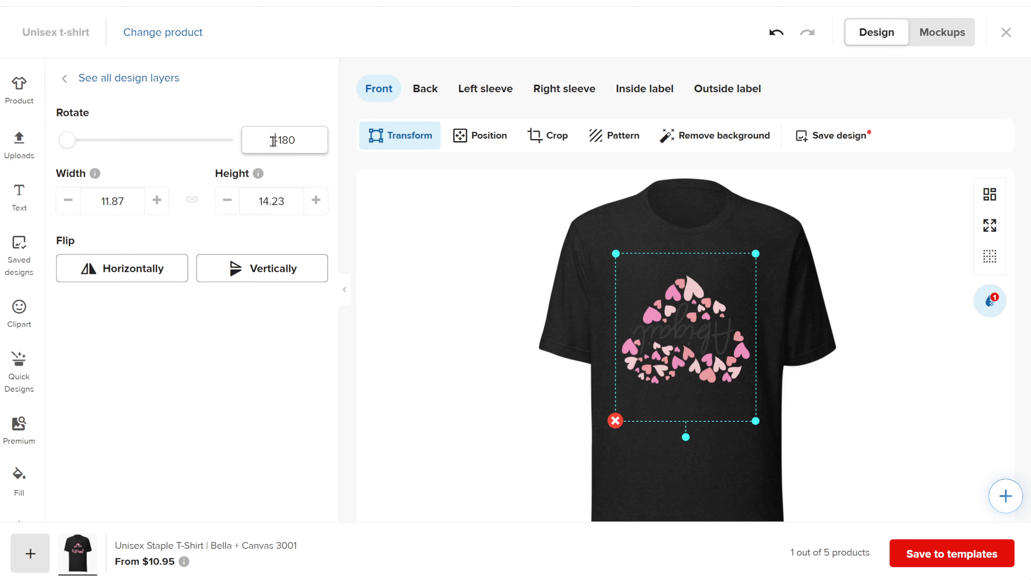
pyautogui.write('0')
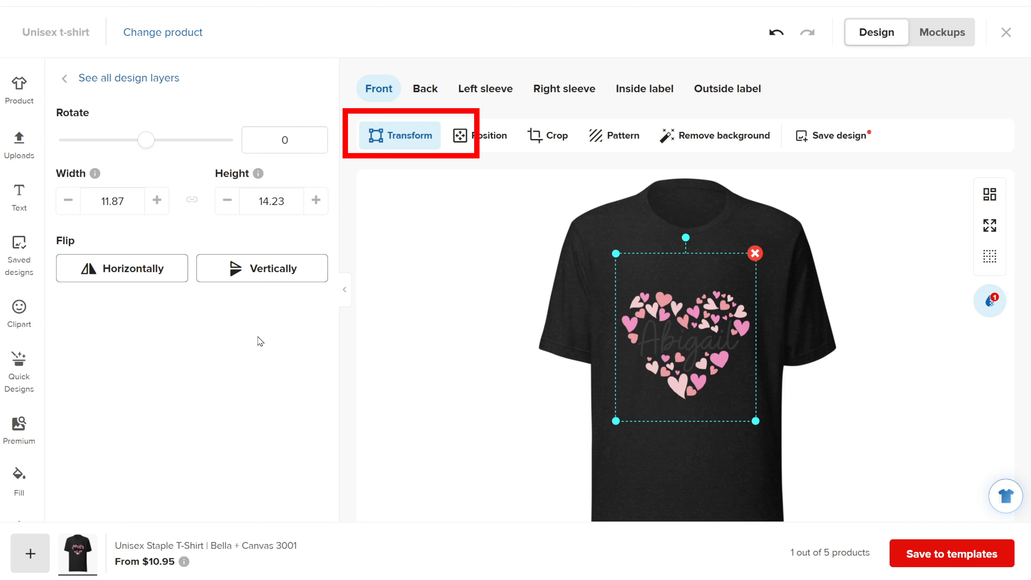
# Shrink the design slightly by its corner, then increase its width stepwise to 15.42 and its height proportionally to 18.46
pyautogui.moveTo(615, 253)
pyautogui.mouseDown()
pyautogui.moveTo(635, 277)
pyautogui.moveTo(621, 259)
pyautogui.mouseUp()
pyautogui.click(157, 200)
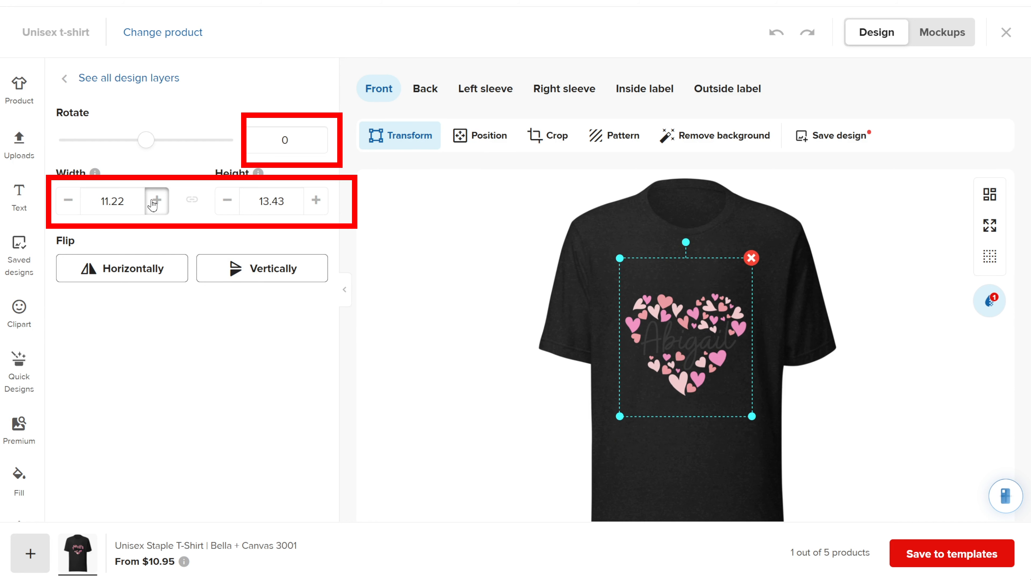
pyautogui.click(157, 200)
pyautogui.click(156, 200)
pyautogui.click(156, 200)
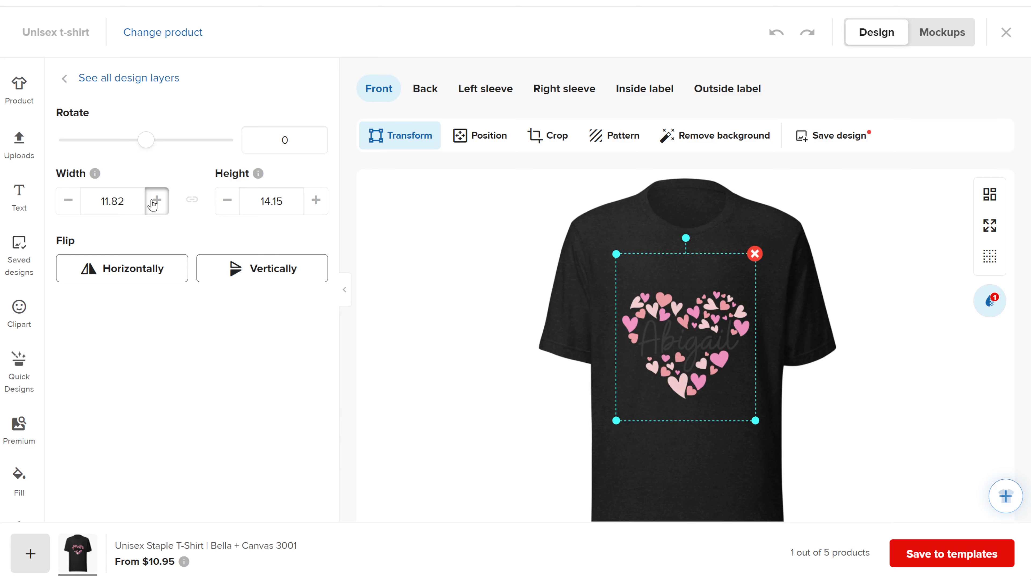
pyautogui.click(157, 200)
pyautogui.click(156, 201)
pyautogui.click(157, 200)
pyautogui.click(156, 200)
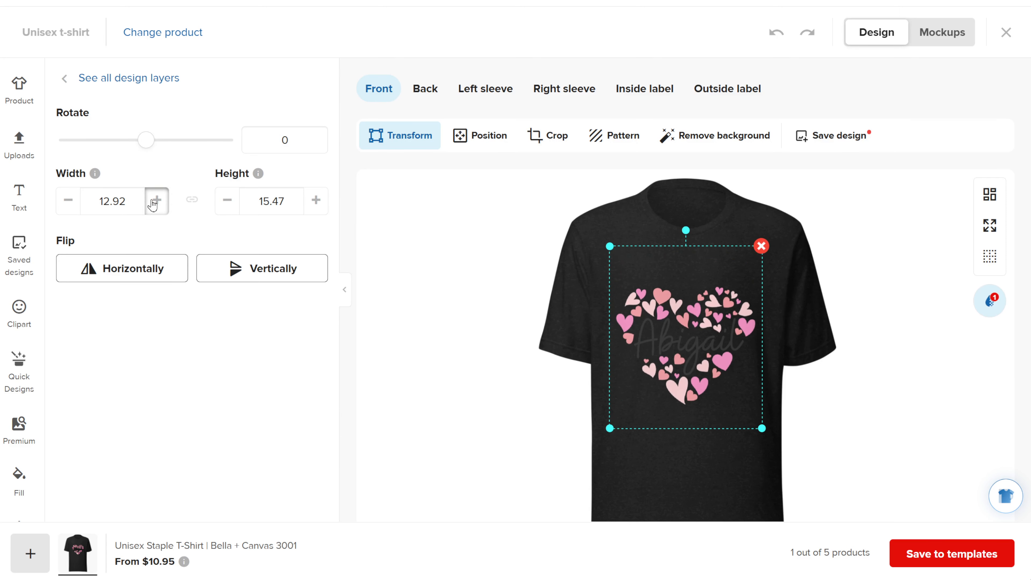
pyautogui.click(157, 201)
pyautogui.click(156, 200)
pyautogui.click(156, 200)
pyautogui.click(156, 200)
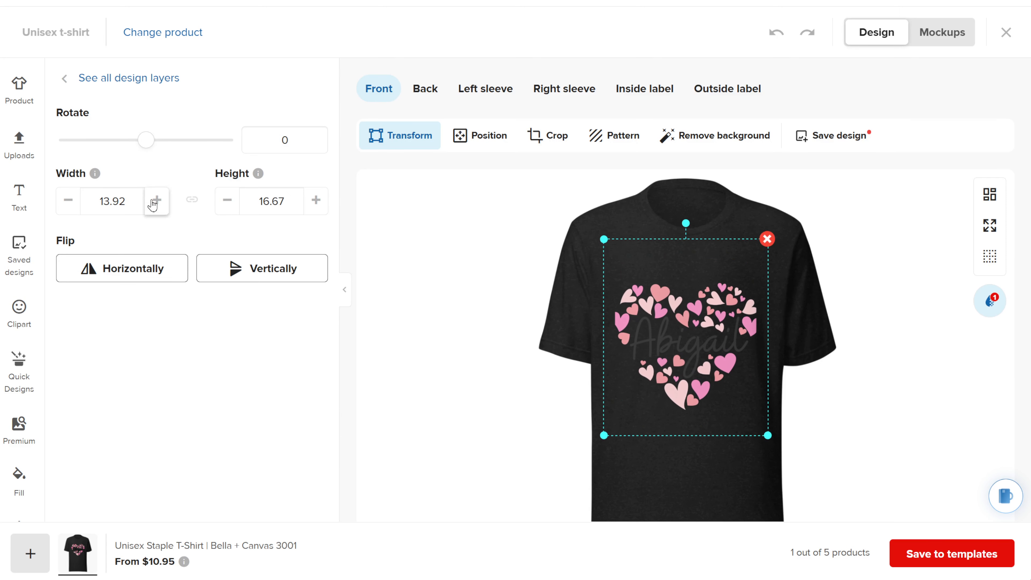
pyautogui.click(156, 200)
pyautogui.click(157, 200)
pyautogui.click(156, 201)
pyautogui.click(156, 200)
pyautogui.click(156, 200)
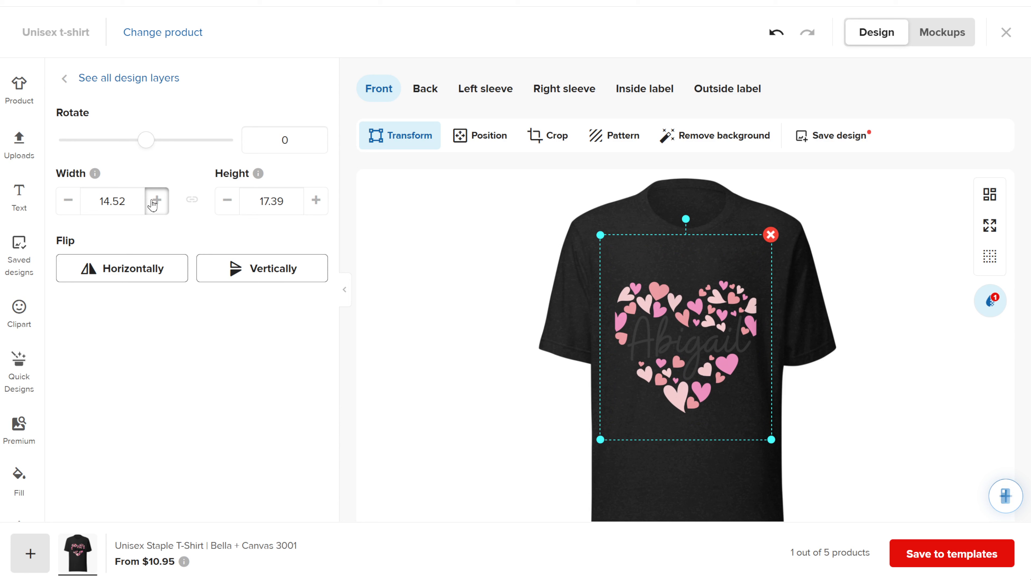
pyautogui.click(157, 201)
pyautogui.click(156, 200)
pyautogui.click(157, 200)
pyautogui.click(156, 200)
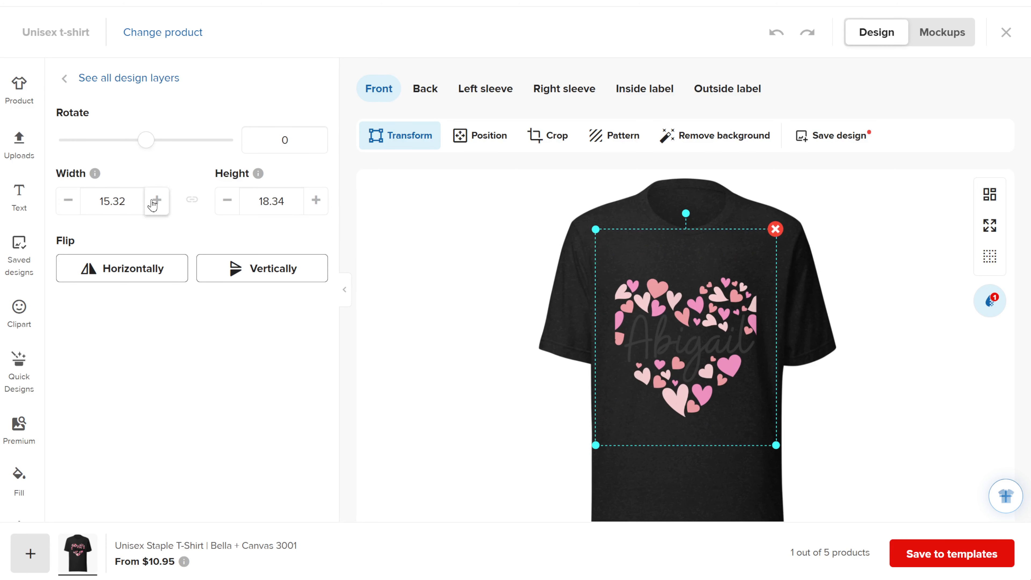
pyautogui.click(156, 201)
# Flip the design horizontally and vertically, then flip it back in both directions
pyautogui.click(141, 268)
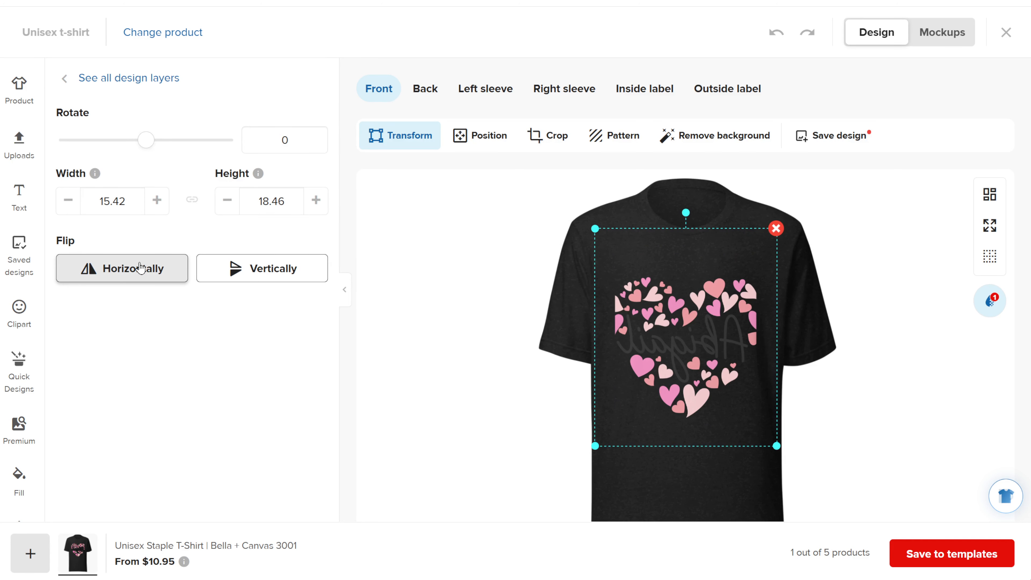
pyautogui.click(223, 272)
pyautogui.click(157, 270)
pyautogui.click(219, 272)
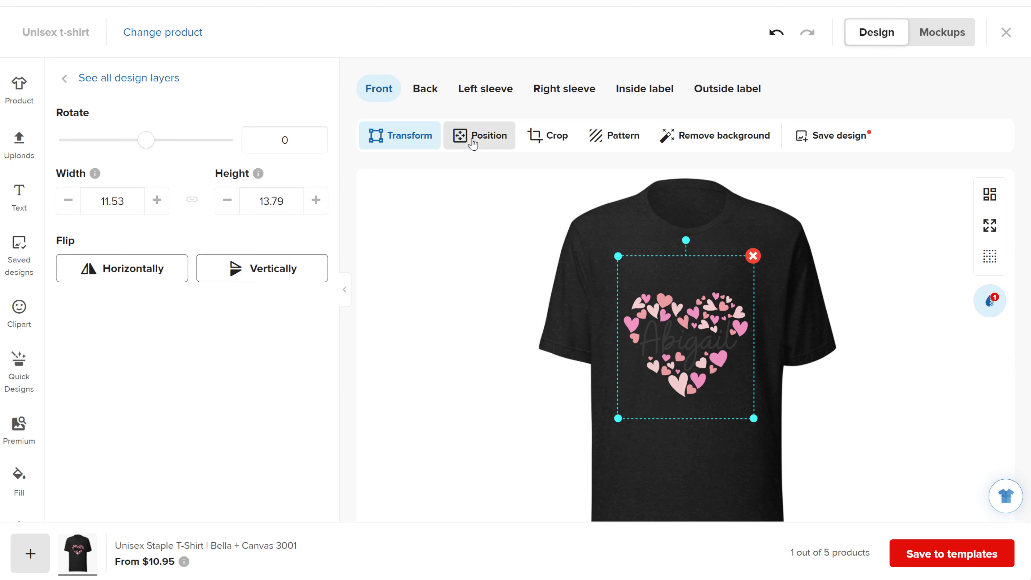
# Try the vertical center, horizontal center, left and top alignments, and align the design to the print area's right and bottom edges
pyautogui.click(479, 136)
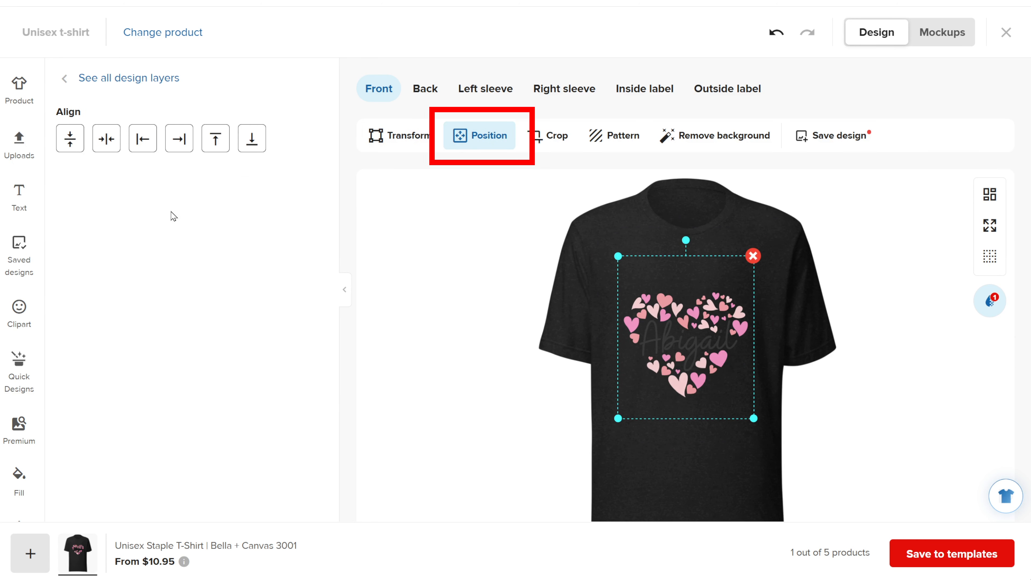
pyautogui.click(64, 142)
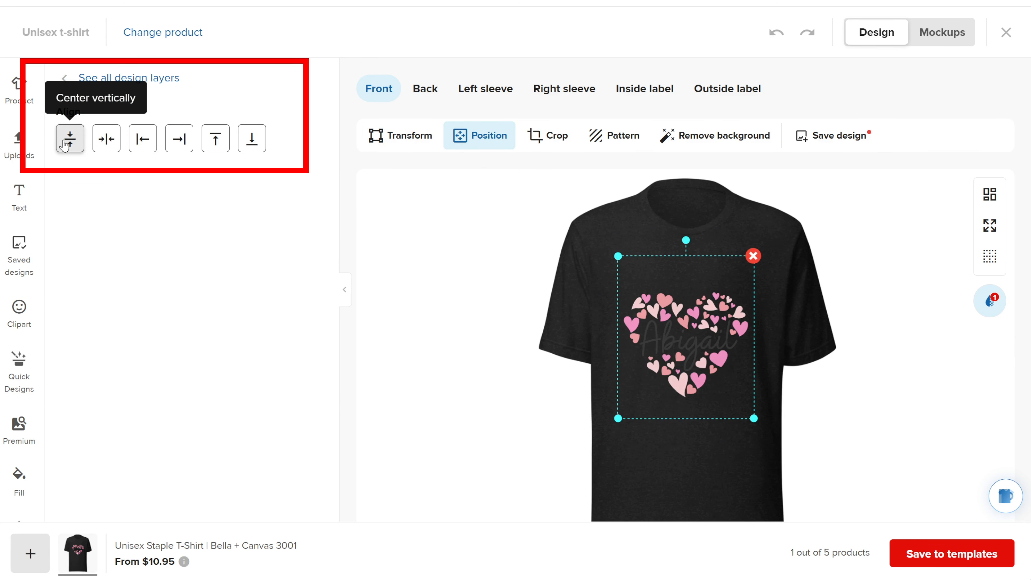
pyautogui.click(107, 139)
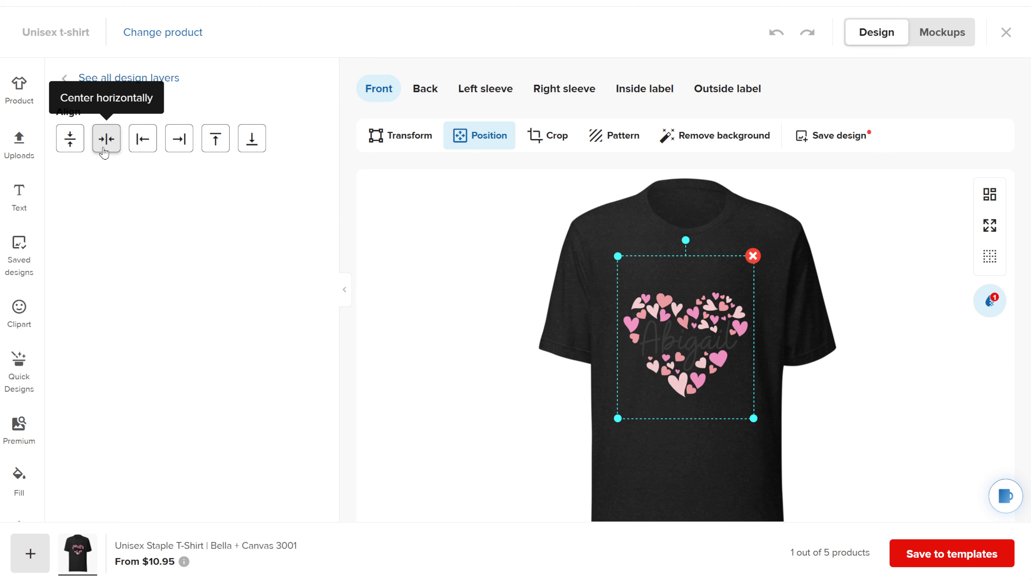
pyautogui.click(141, 152)
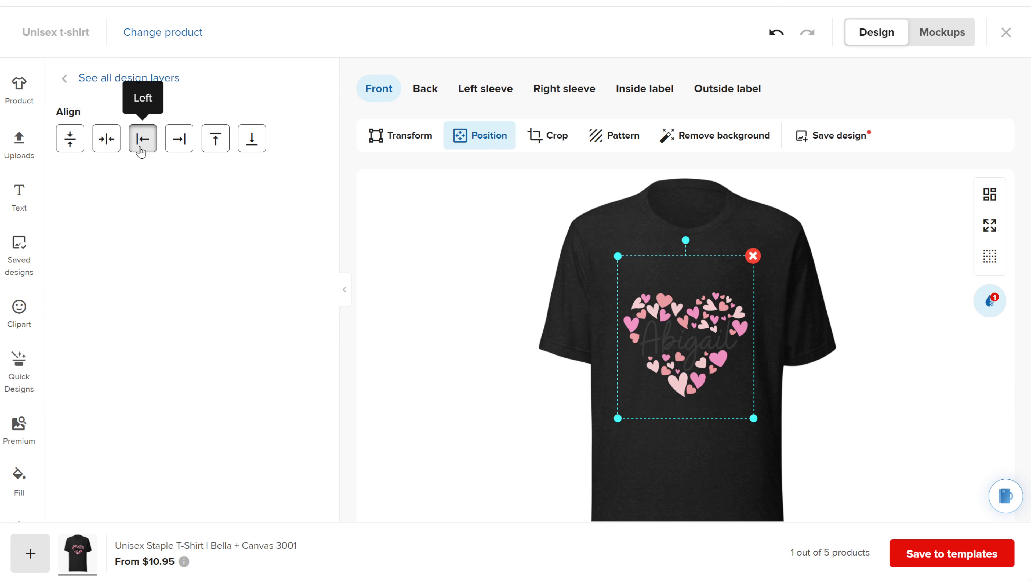
pyautogui.click(177, 151)
pyautogui.click(177, 150)
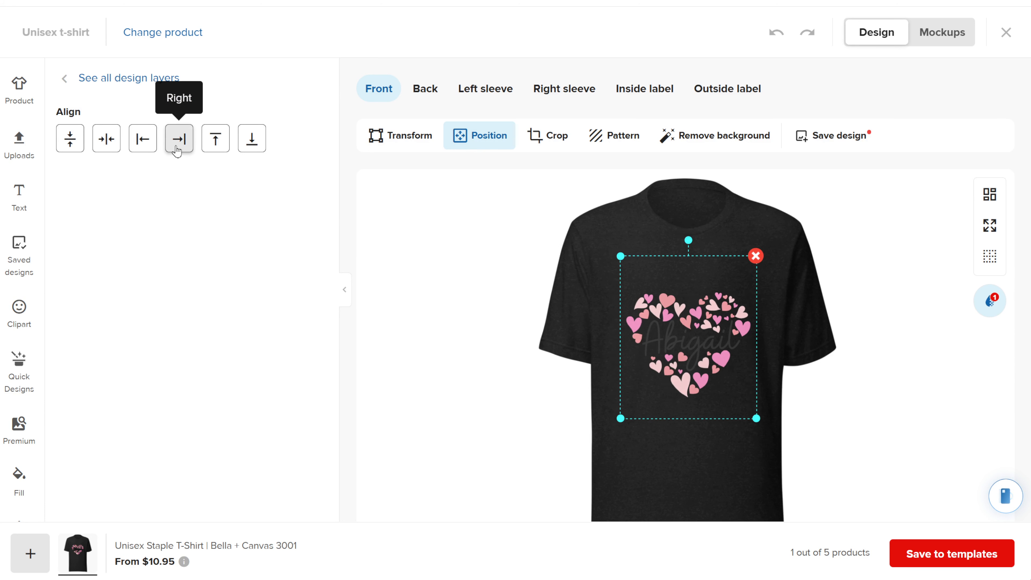
pyautogui.click(222, 151)
pyautogui.click(251, 143)
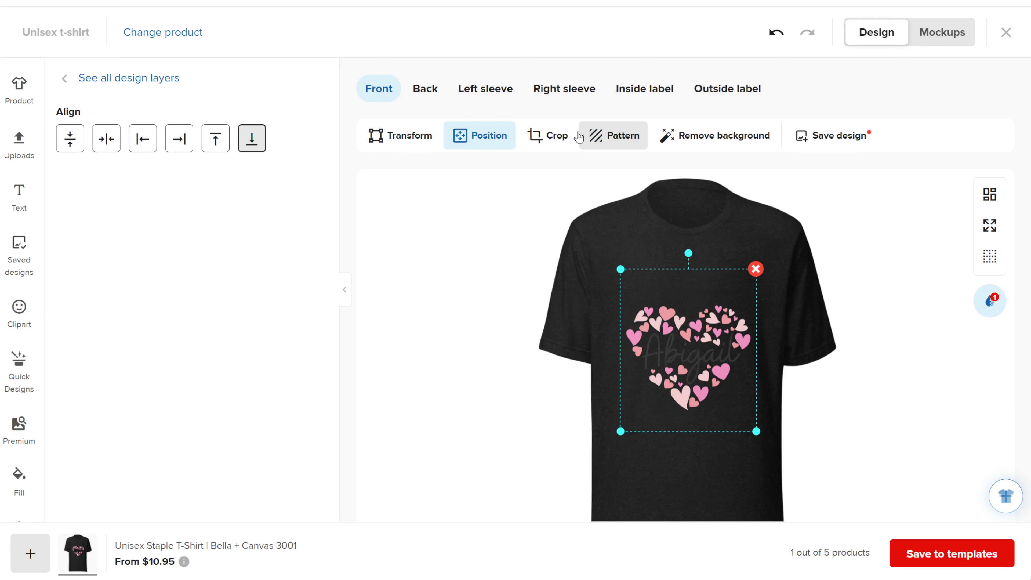
# Crop the Abigail.png design to its lower-right portion and apply the crop
pyautogui.click(555, 138)
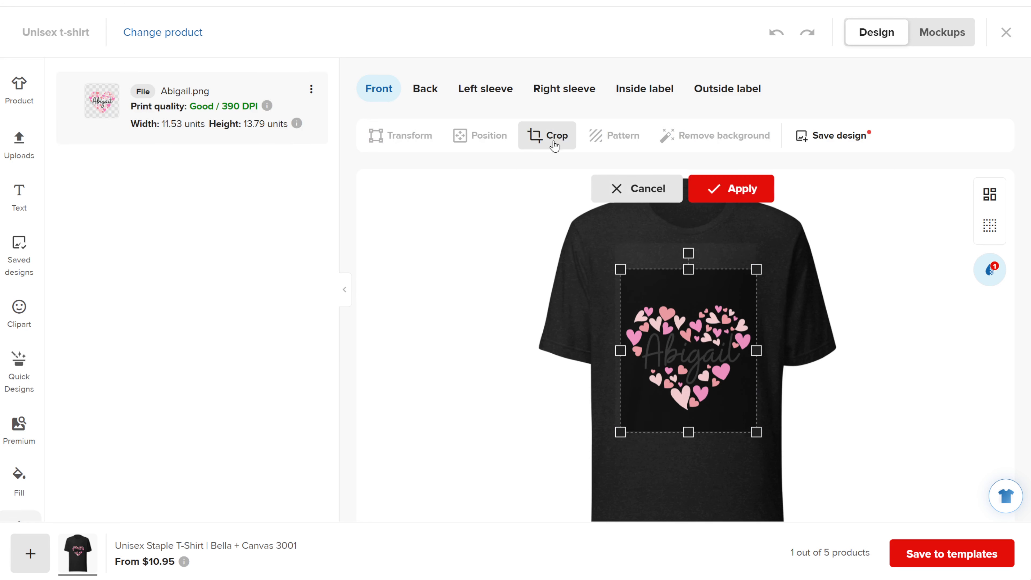
pyautogui.moveTo(618, 271); pyautogui.dragTo(626, 395)
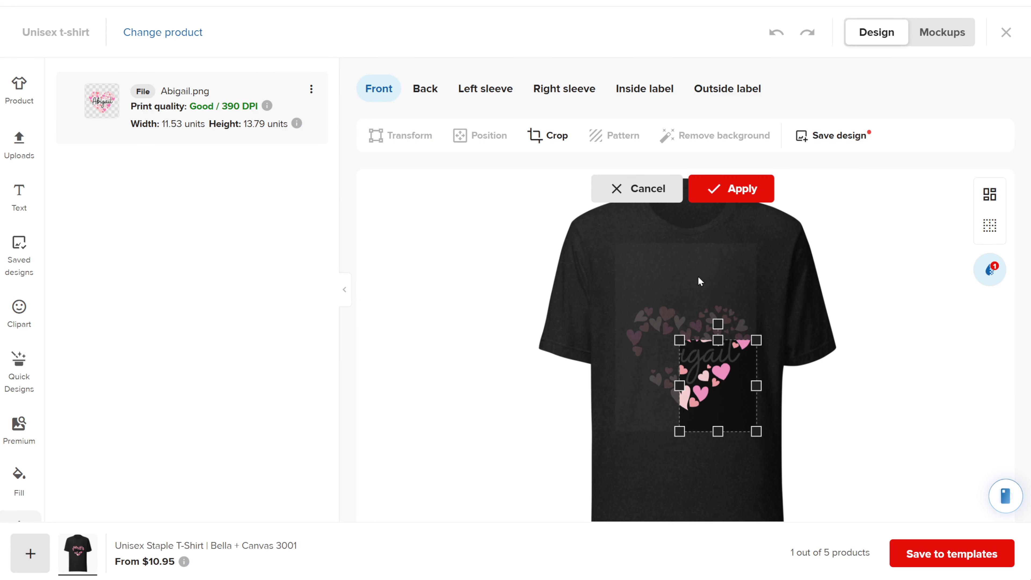
pyautogui.click(752, 189)
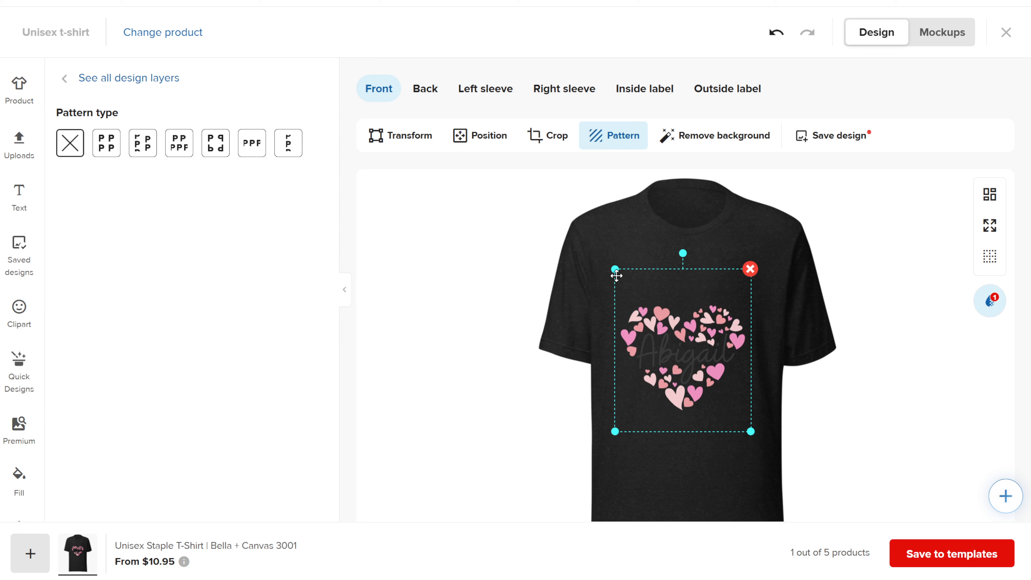
# Shrink the design, try each pattern type including Half drop, Reflect and Horizontal line, and remove the pattern again
pyautogui.moveTo(616, 276); pyautogui.dragTo(663, 326)
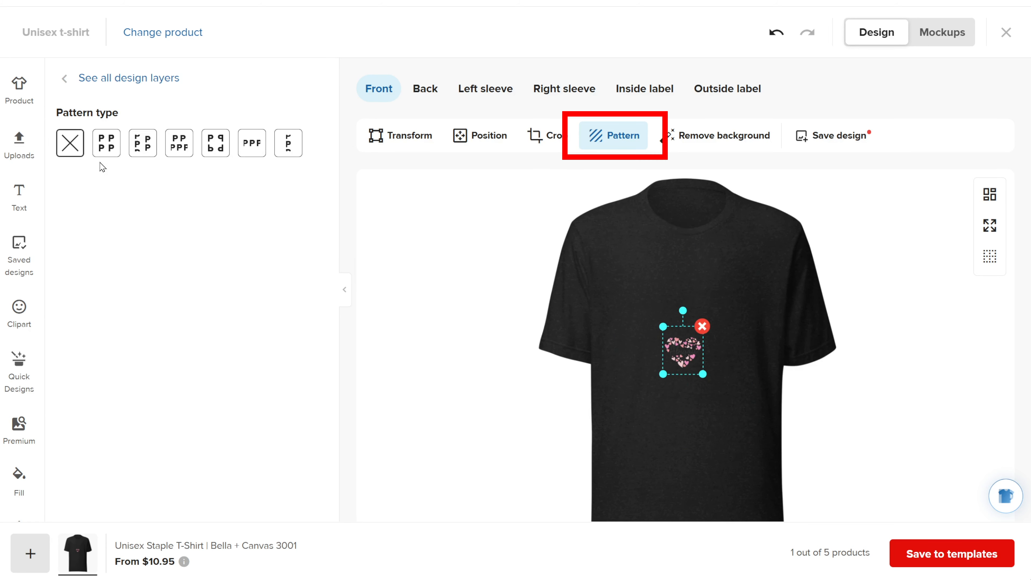
pyautogui.click(106, 144)
pyautogui.click(143, 151)
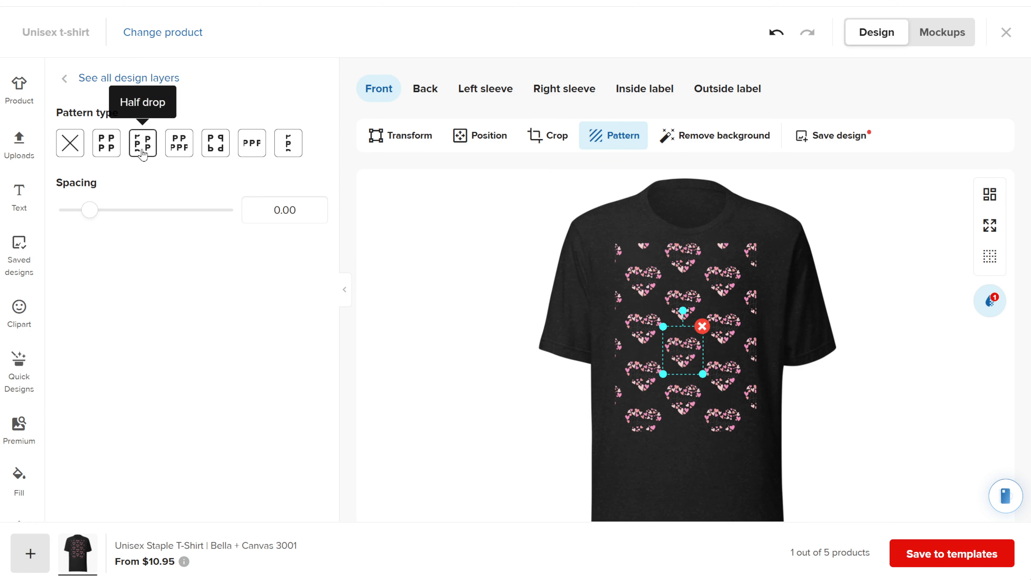
pyautogui.click(188, 159)
pyautogui.click(211, 157)
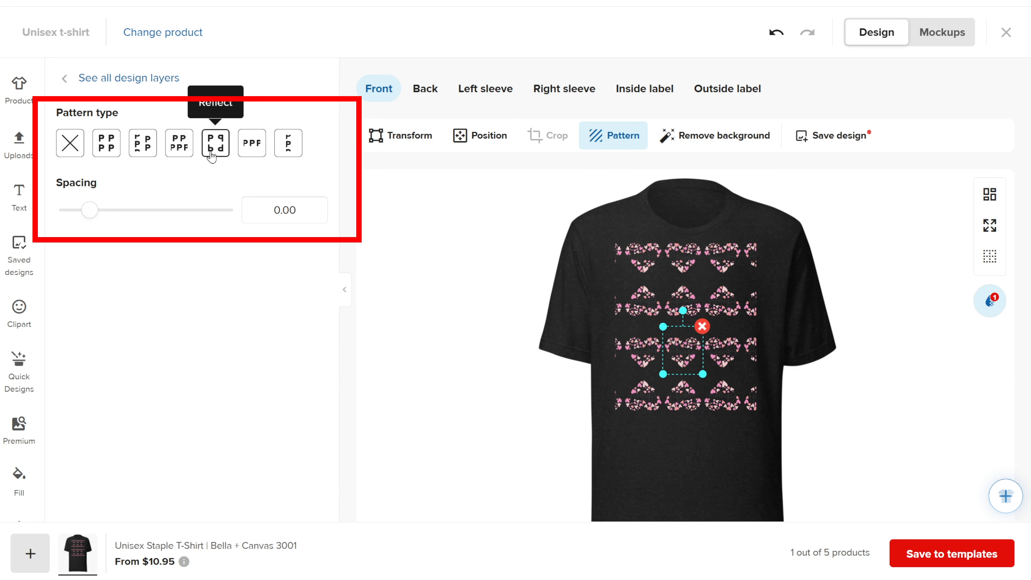
pyautogui.click(254, 149)
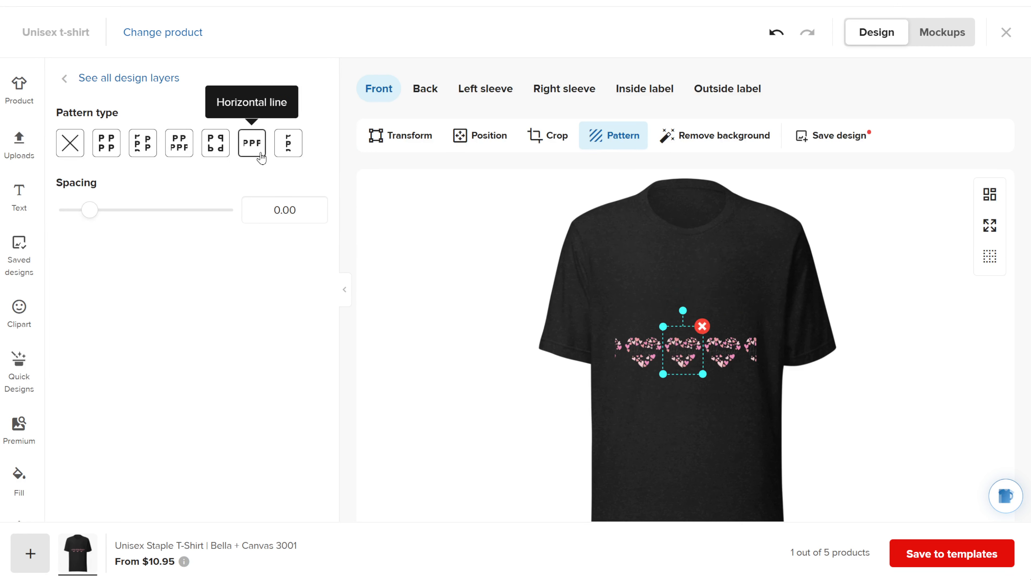
pyautogui.click(289, 154)
pyautogui.click(69, 143)
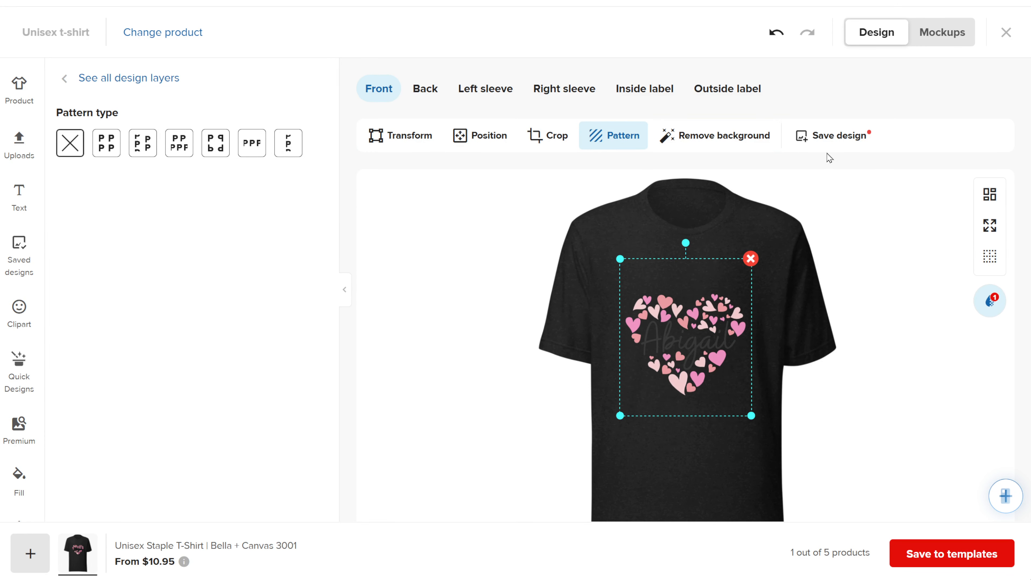
# Save the current design to the saved designs and add Design 8 from there to the shirt front
pyautogui.click(831, 135)
pyautogui.click(22, 271)
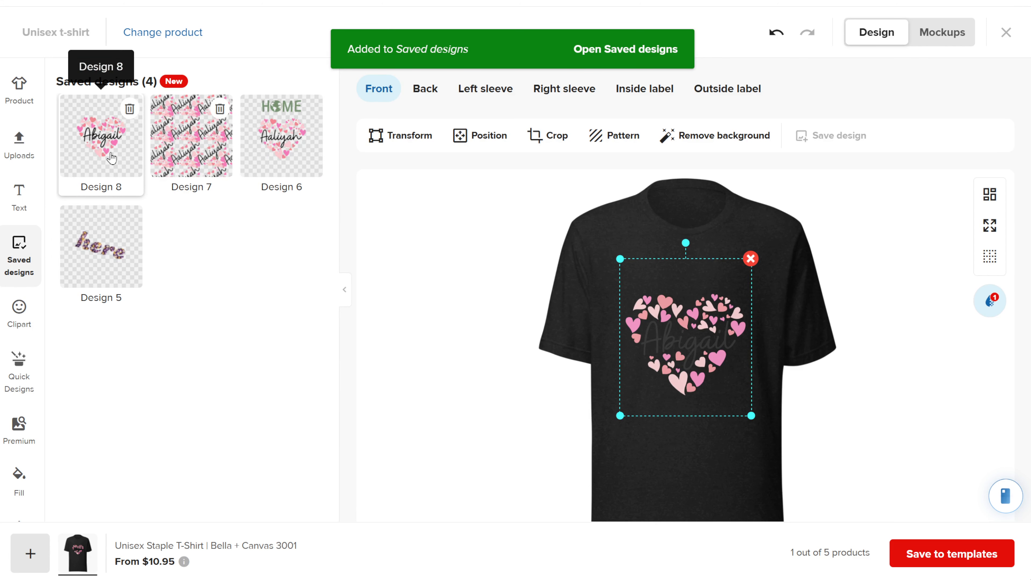
pyautogui.click(111, 157)
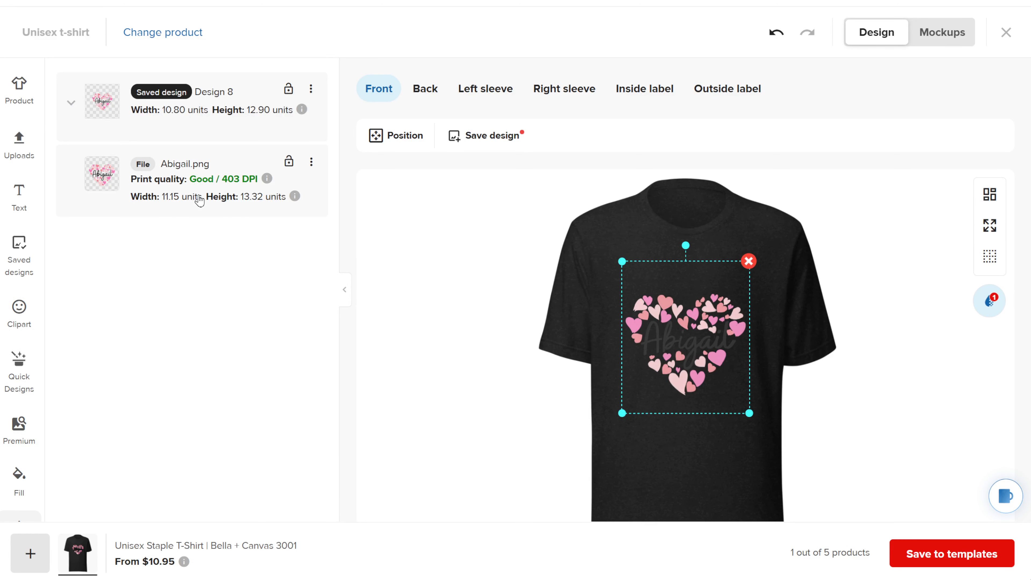
# Swap the order of the Abigail.png and Design 8 layers back and forth, leaving Abigail.png on top
pyautogui.moveTo(198, 200); pyautogui.dragTo(192, 115)
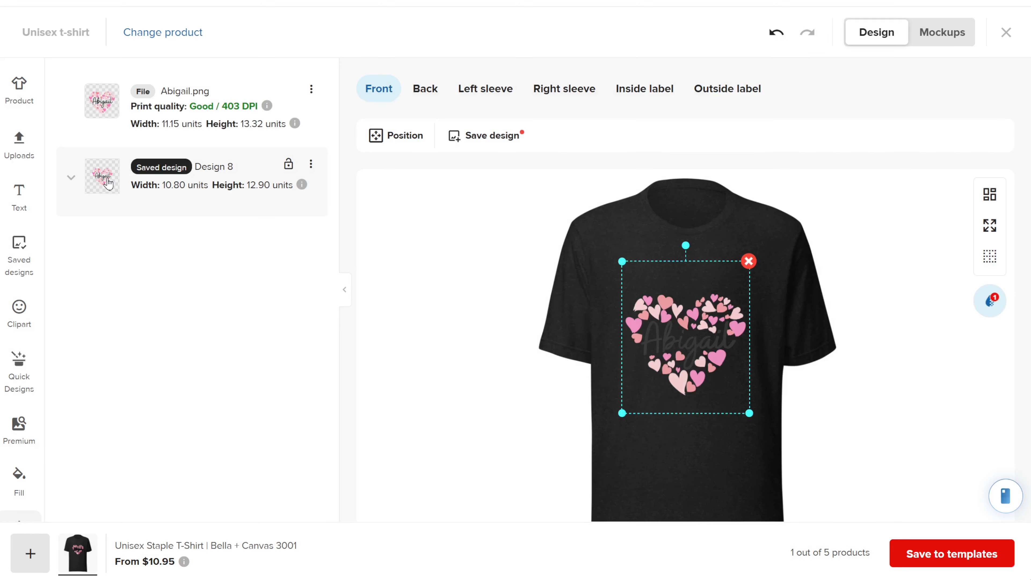
pyautogui.moveTo(107, 176); pyautogui.dragTo(106, 100)
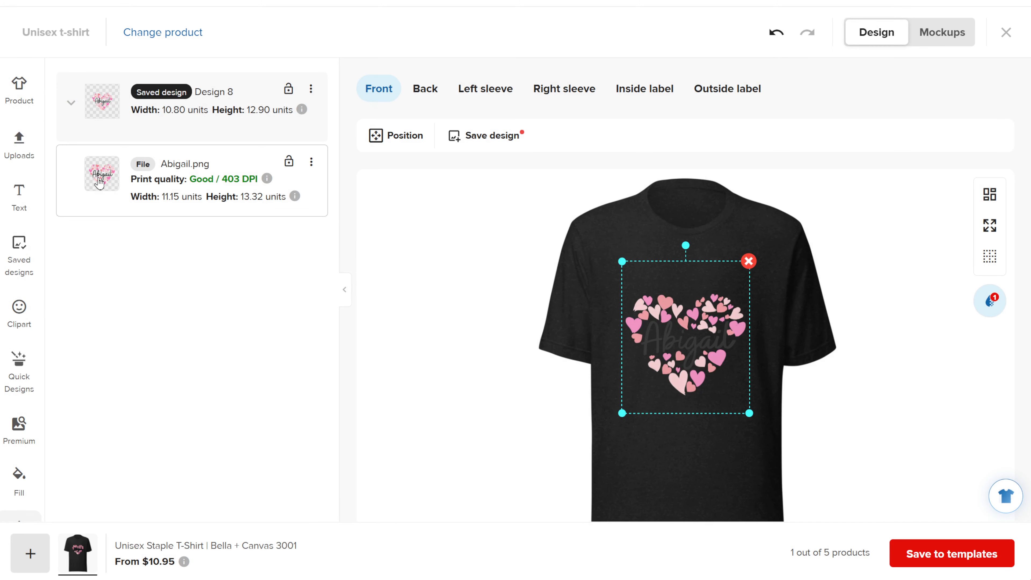
pyautogui.moveTo(100, 183); pyautogui.dragTo(94, 132)
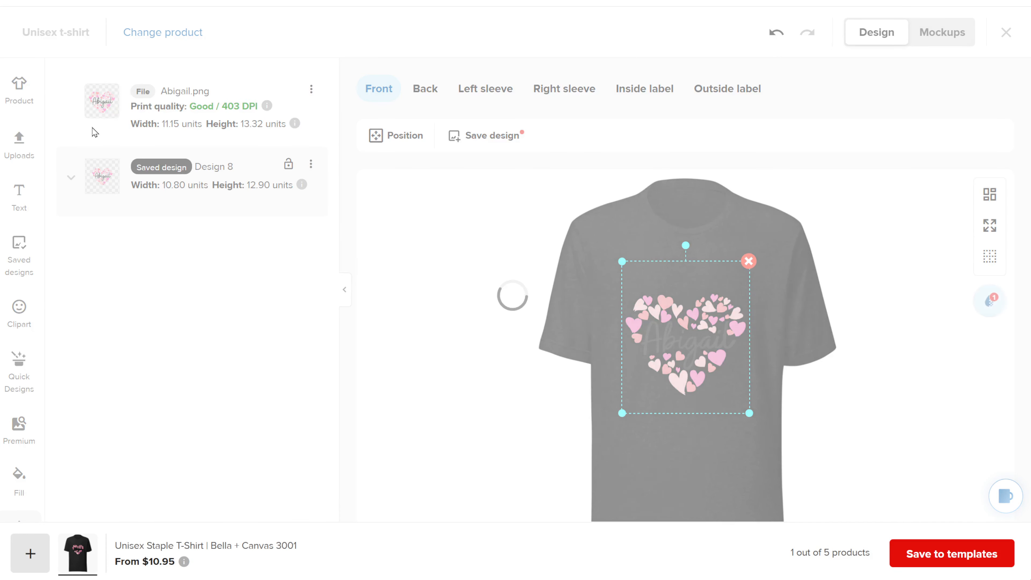
pyautogui.click(19, 198)
pyautogui.scroll(-3, 16, 466)
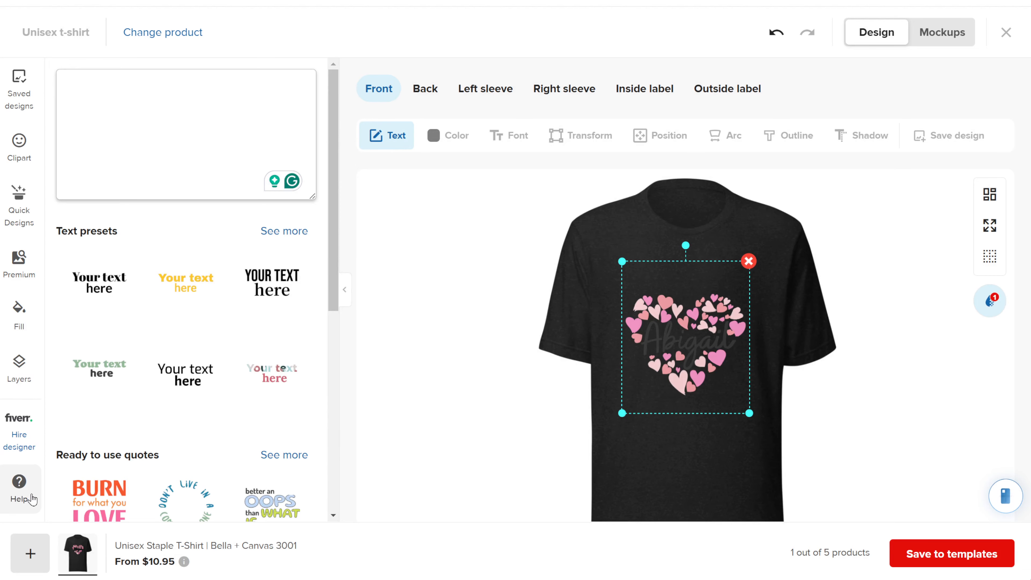
pyautogui.click(19, 368)
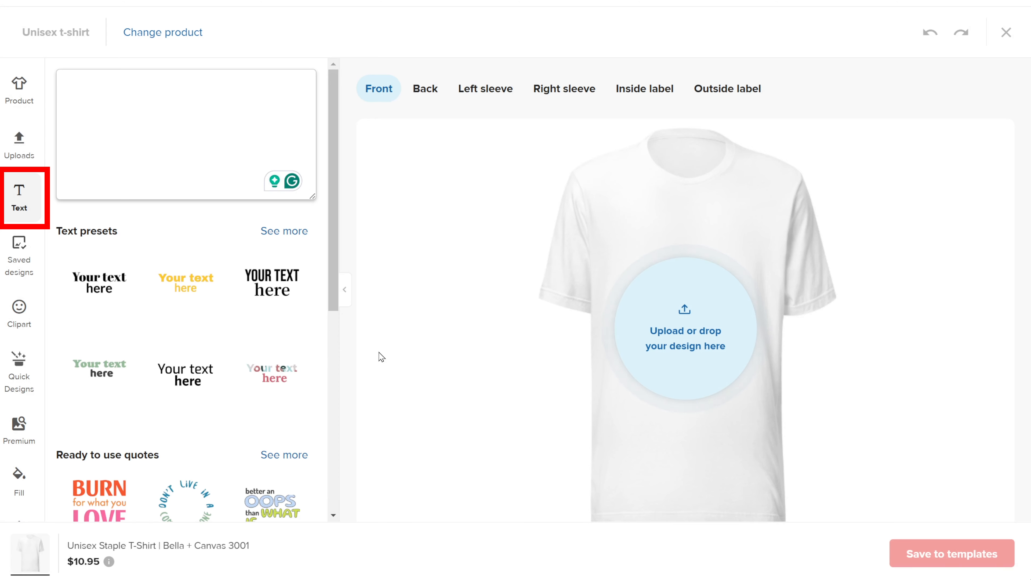
# Add the multicolored "Your text here" preset to the white shirt's front and delete both of its text lines
pyautogui.scroll(-2, 244, 365)
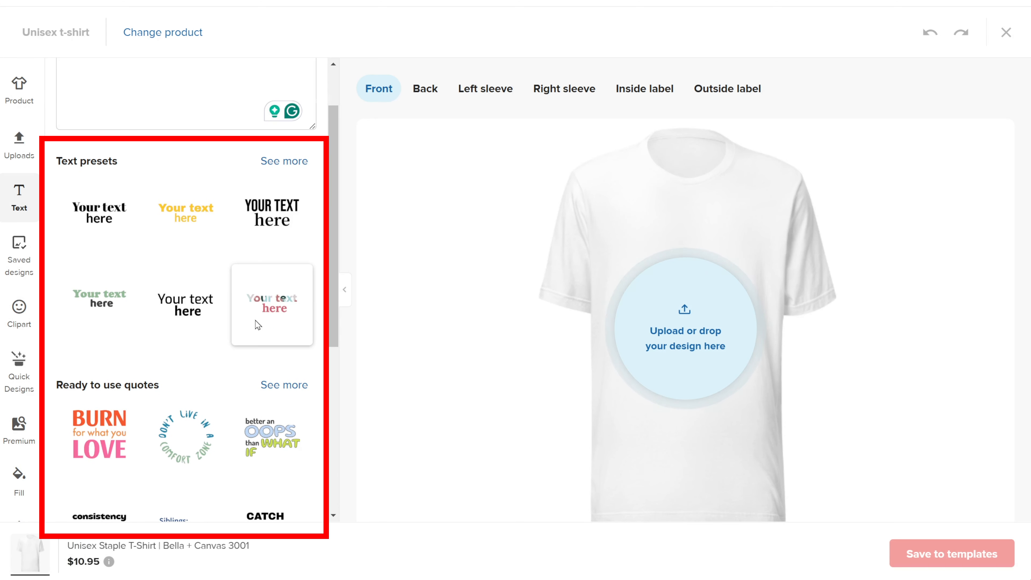
pyautogui.click(272, 304)
pyautogui.click(650, 315)
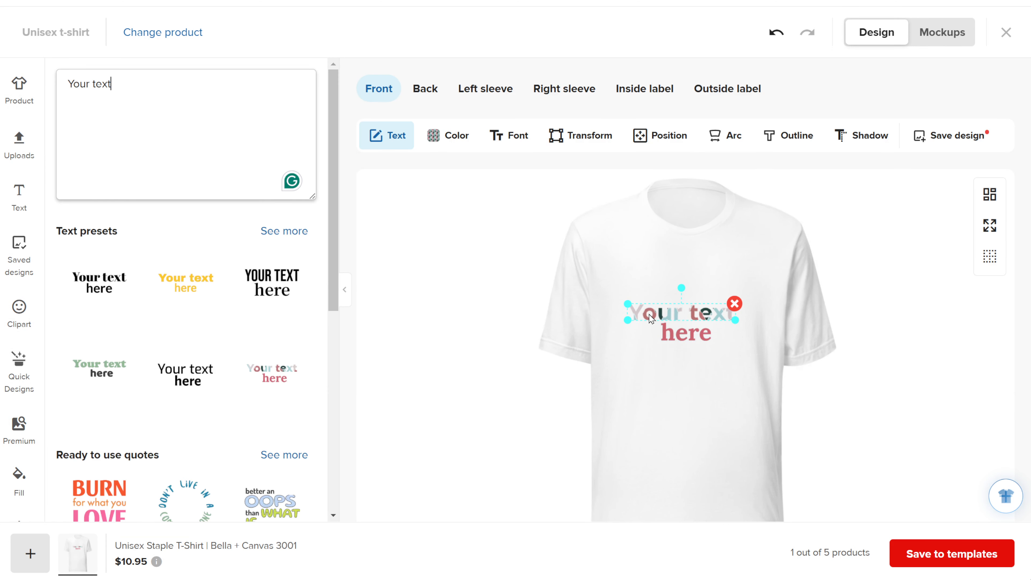
pyautogui.click(734, 304)
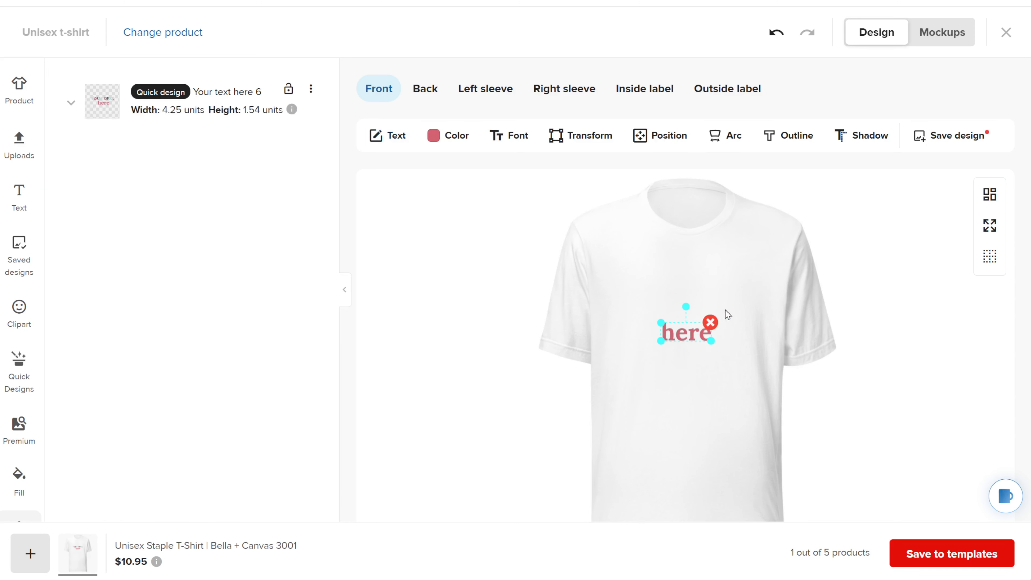
pyautogui.click(712, 321)
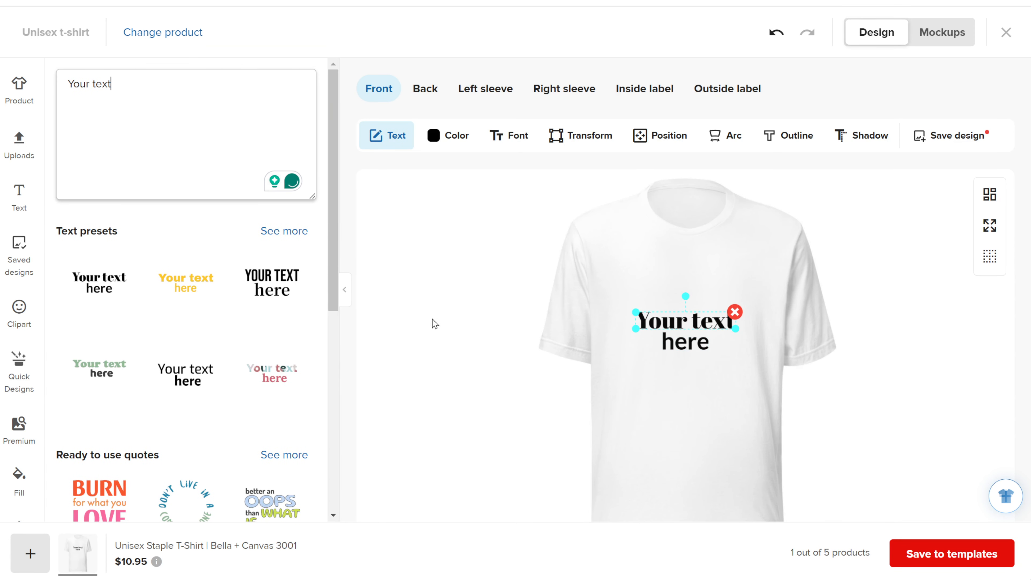
# Replace the "Your text" line of the black text preset with "something"
pyautogui.tripleClick(110, 84)
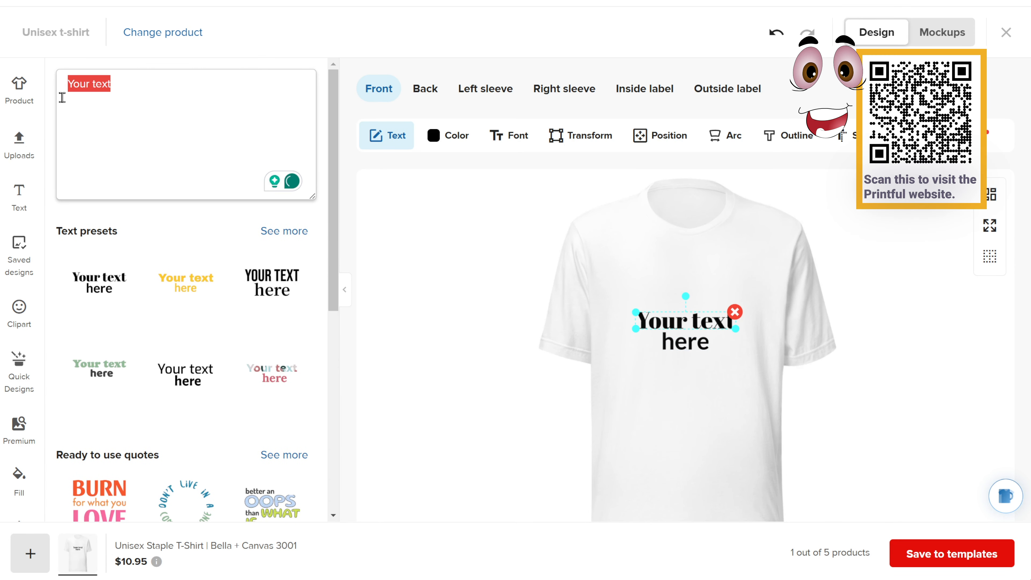
pyautogui.write('write s')
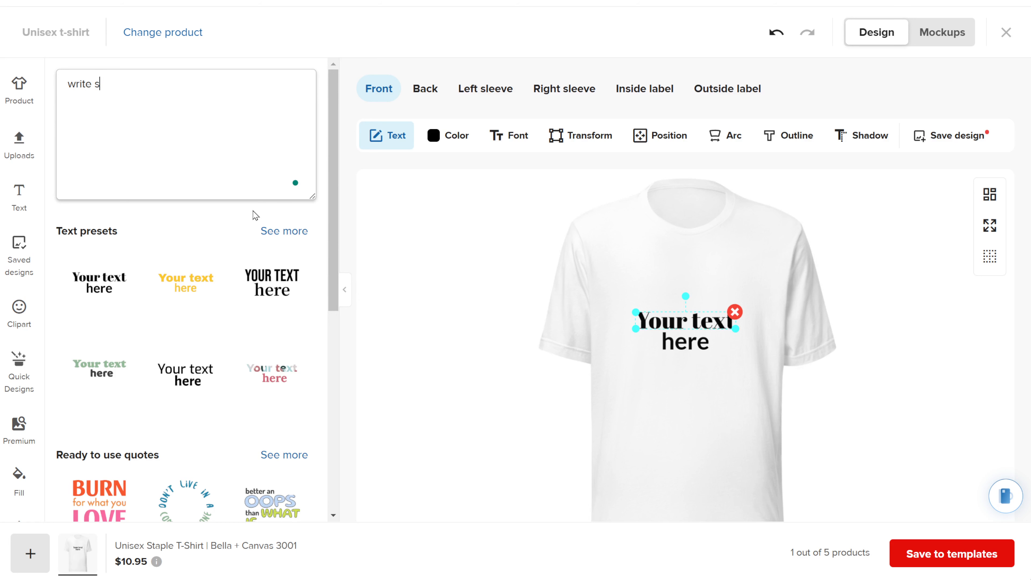
pyautogui.write('omething')
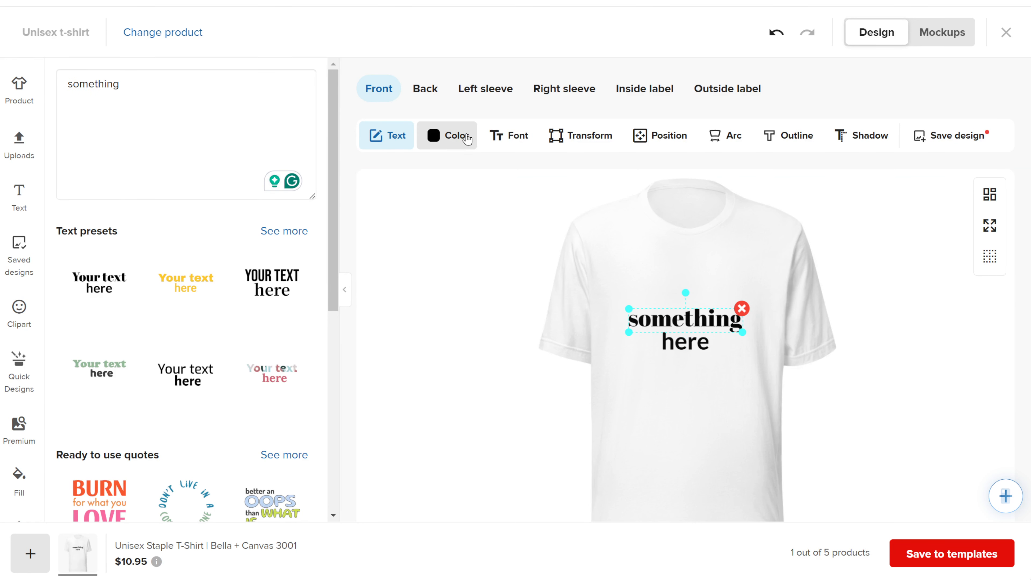
# Try a red text color on the "something" line and change it to Dark Sea Green
pyautogui.click(463, 145)
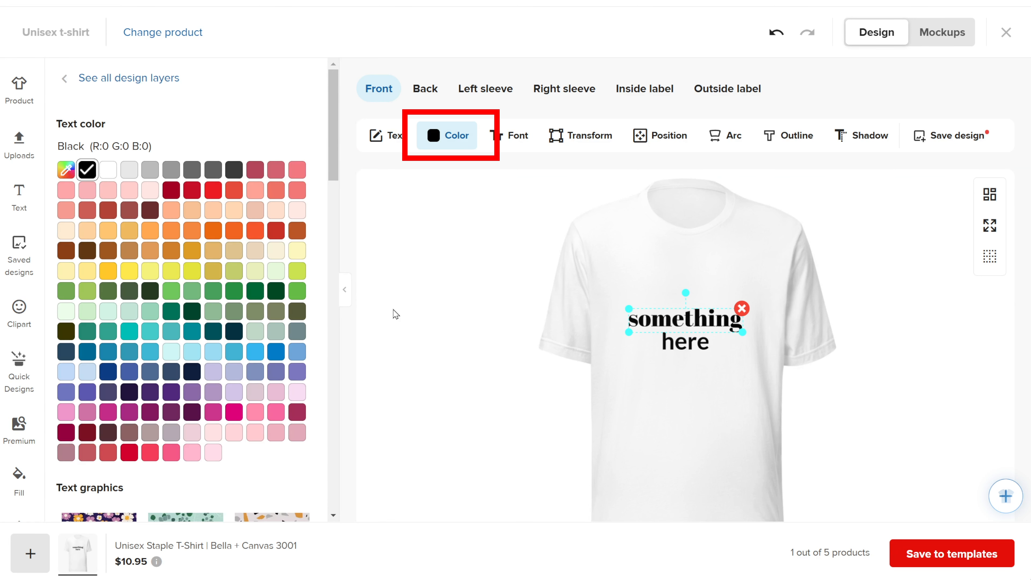
pyautogui.click(218, 190)
pyautogui.click(213, 310)
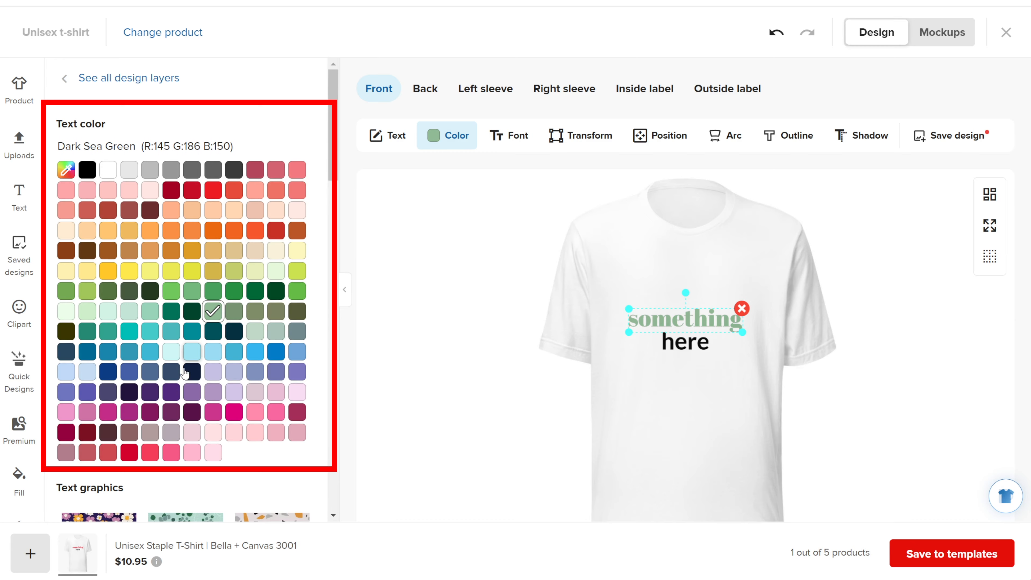
# Try the leaf, teal abstract and orange tiger-stripe graphics on "something", fill it with the dark purple-and-yellow burst graphic, and browse the remaining graphics
pyautogui.scroll(-3, 234, 418)
pyautogui.scroll(-8, 234, 419)
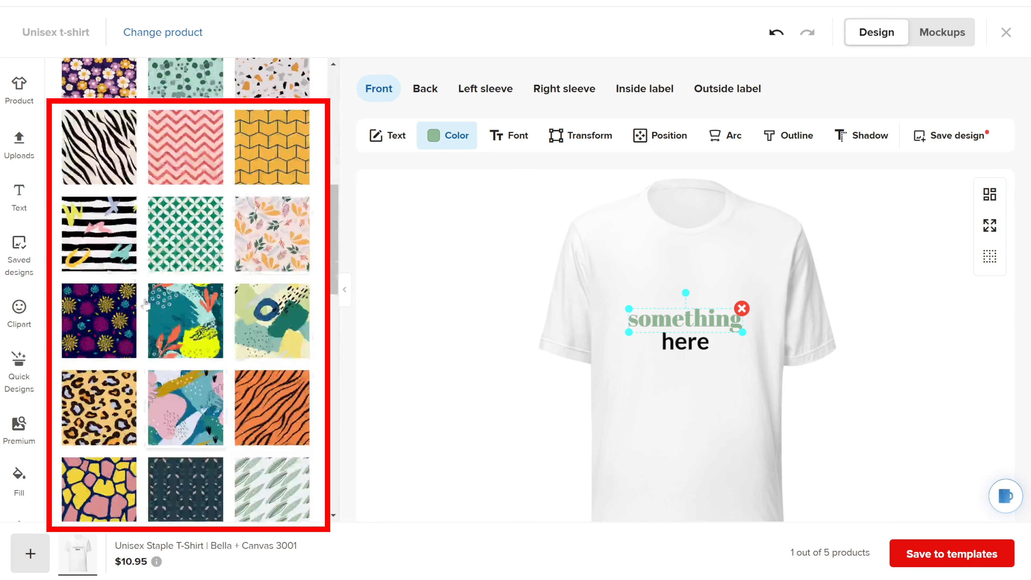
pyautogui.click(278, 245)
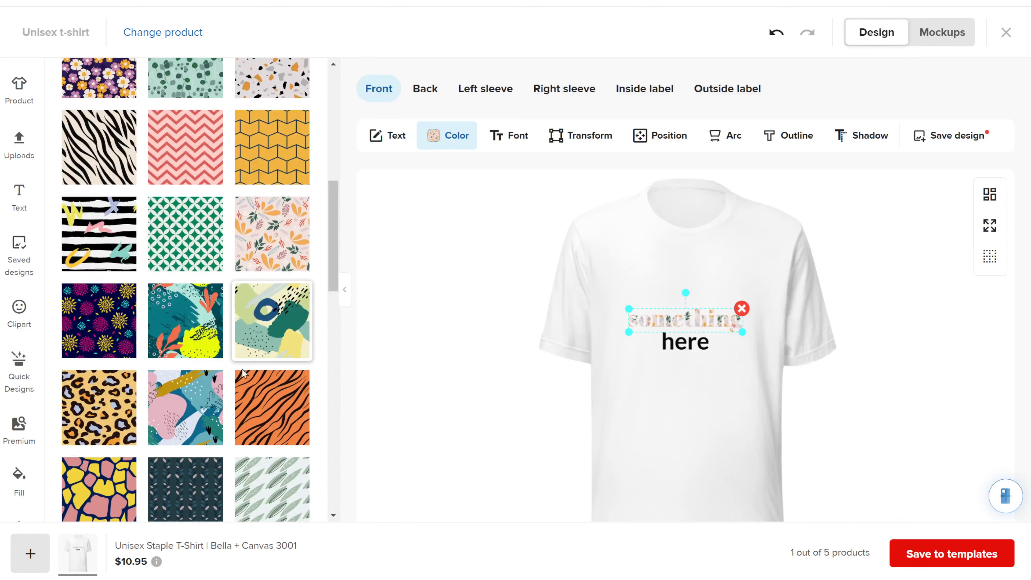
pyautogui.click(216, 349)
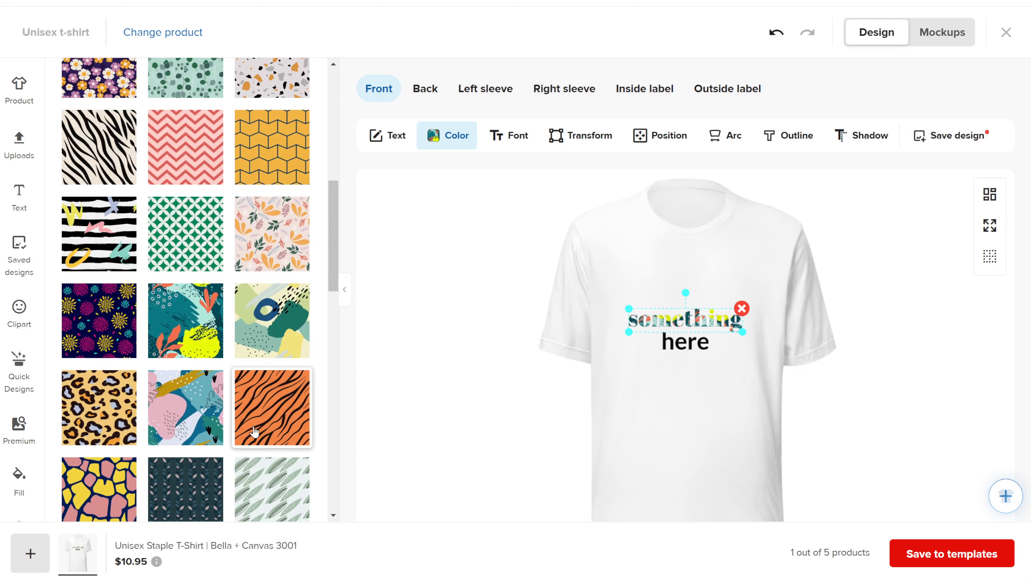
pyautogui.click(278, 431)
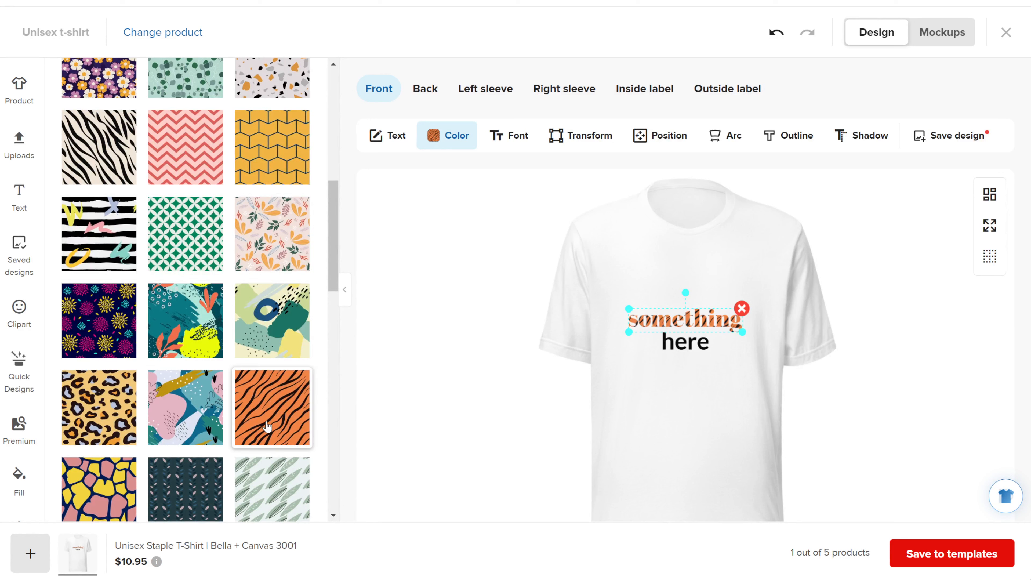
pyautogui.click(80, 317)
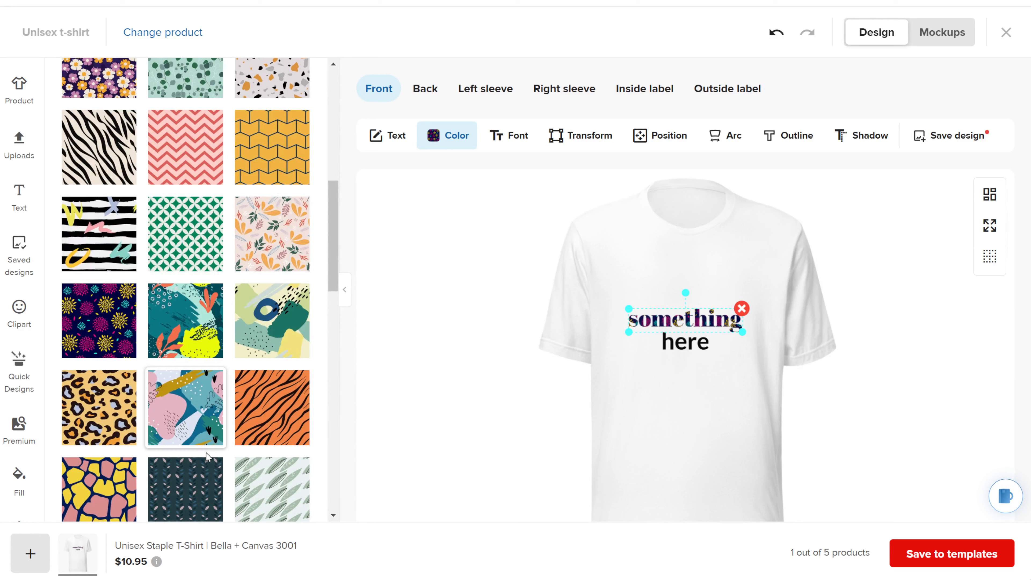
pyautogui.scroll(-15, 217, 441)
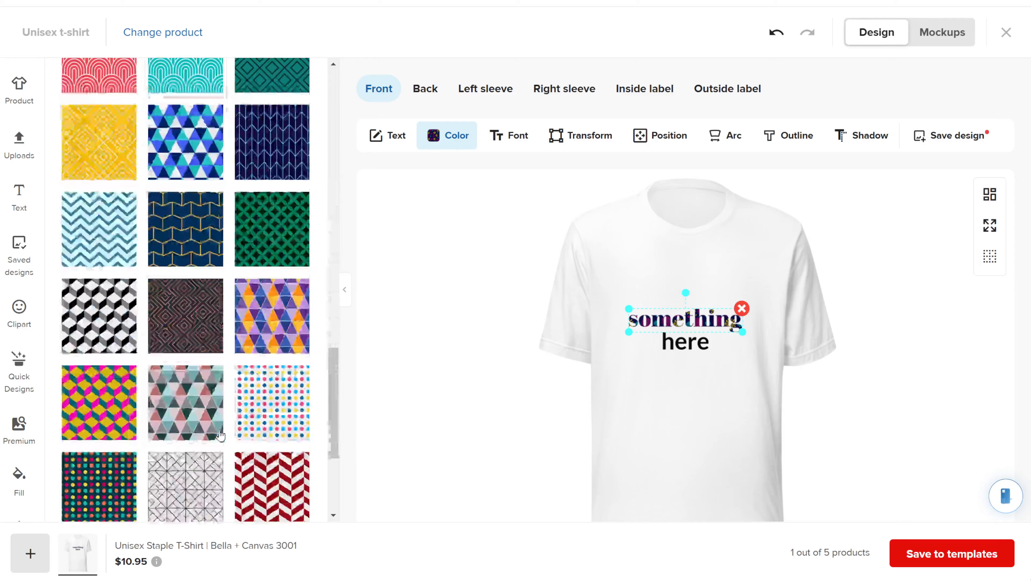
pyautogui.scroll(15, 220, 435)
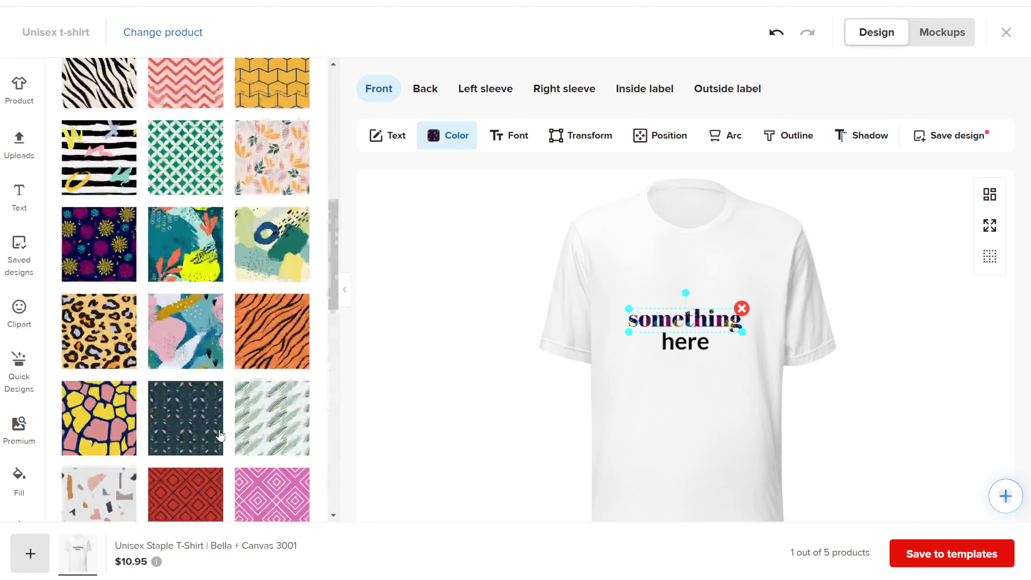
pyautogui.scroll(5, 220, 435)
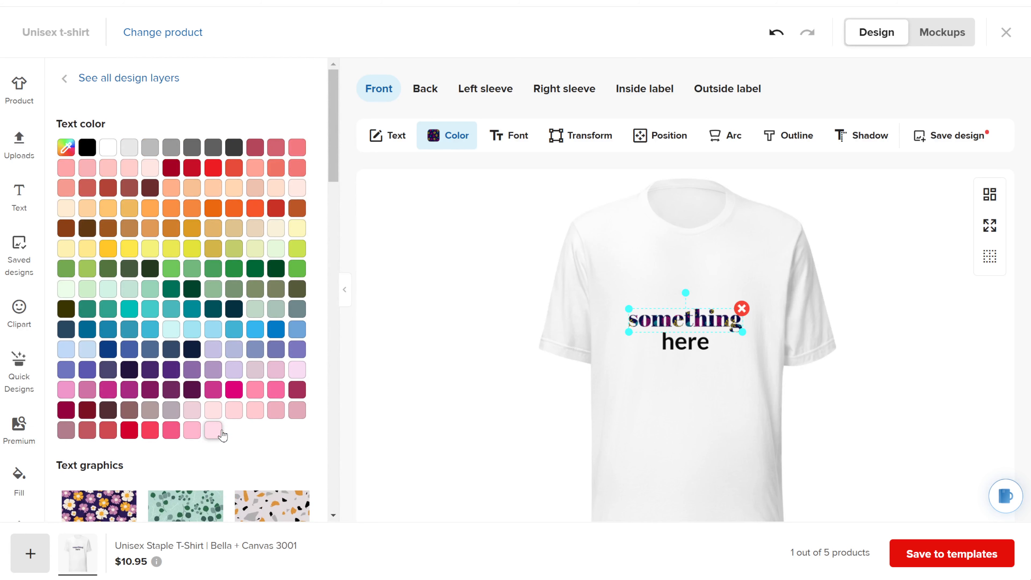
# Search the available fonts for "arial" for the "something" text
pyautogui.click(509, 135)
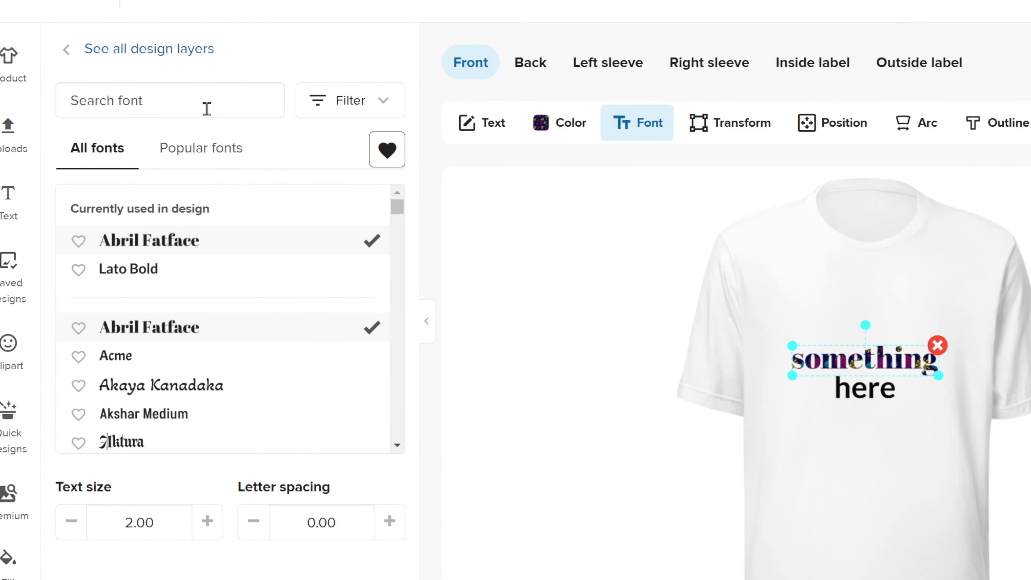
pyautogui.click(207, 109)
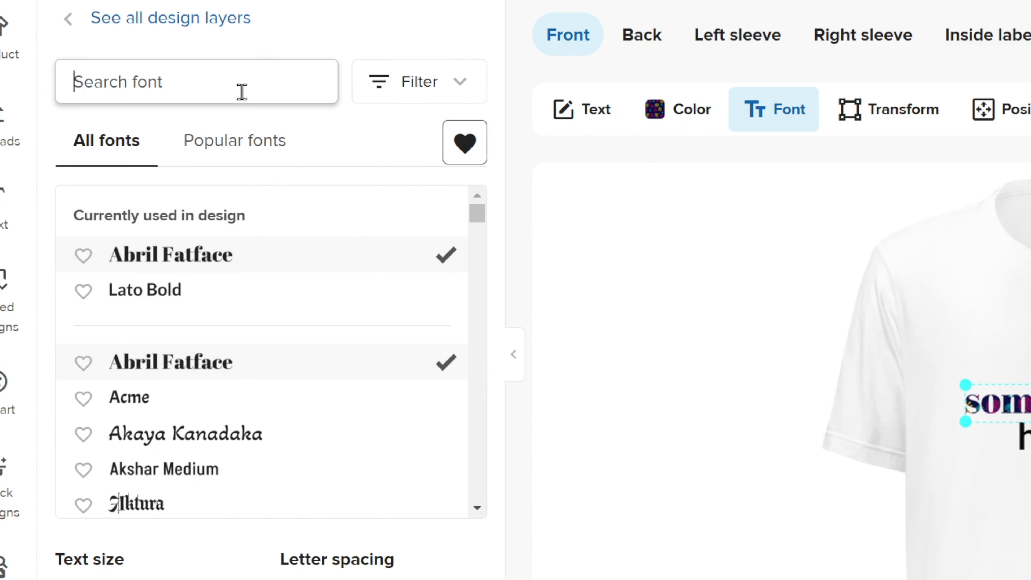
pyautogui.write('arial')
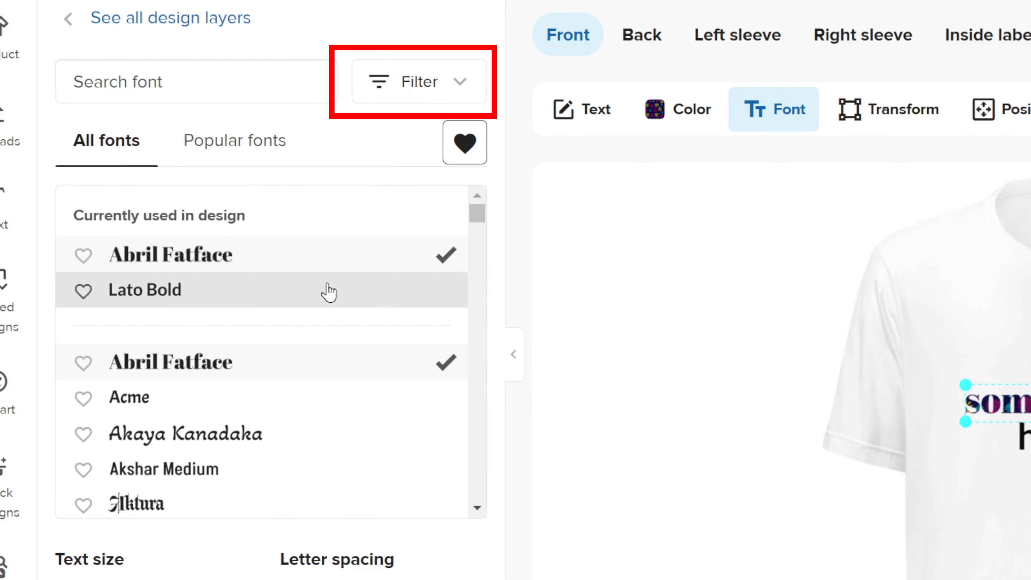
# Try sorting the font list by Name Z–A and restore the Name A–Z order
pyautogui.click(420, 82)
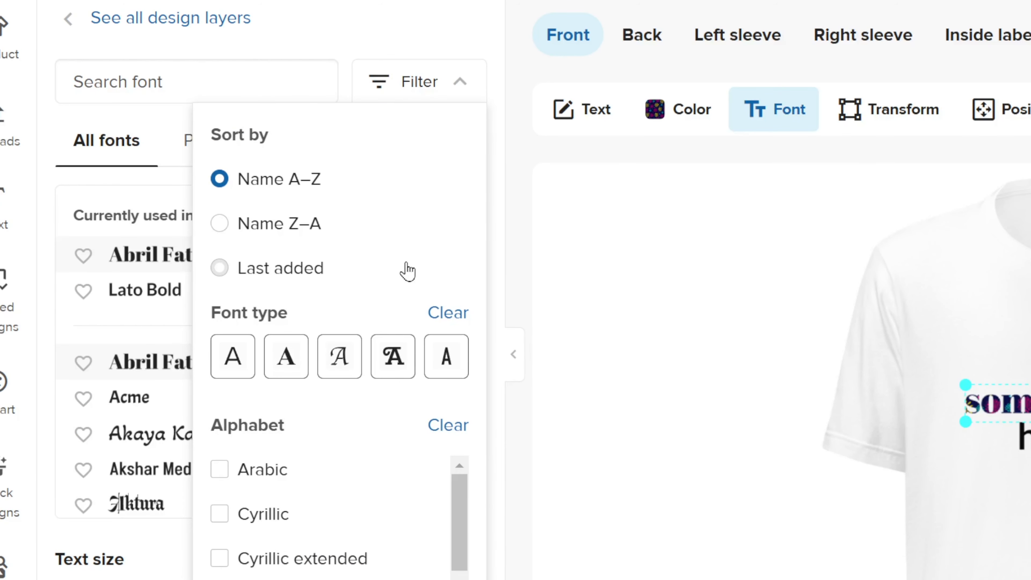
pyautogui.click(224, 228)
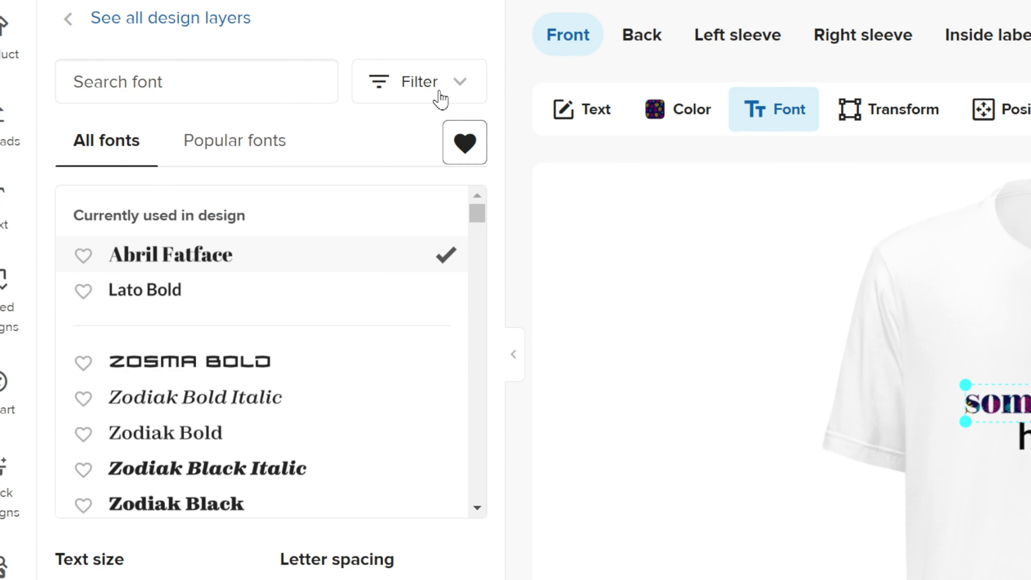
pyautogui.click(437, 98)
pyautogui.click(252, 179)
# Look through the alphabet filter options and browse the alphabetical list of fonts
pyautogui.click(419, 82)
pyautogui.scroll(-3, 320, 528)
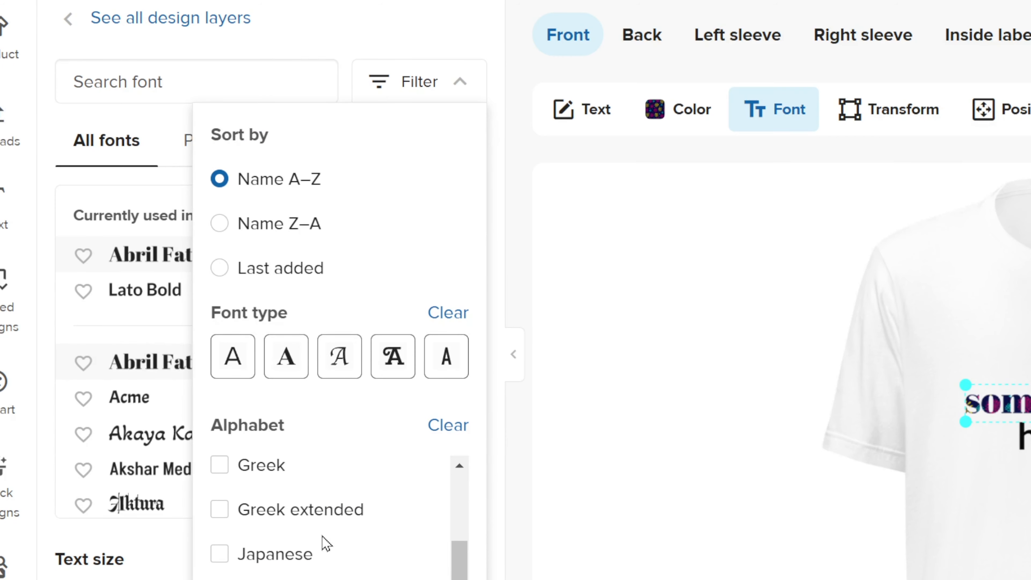
pyautogui.click(422, 574)
pyautogui.scroll(-13, 302, 378)
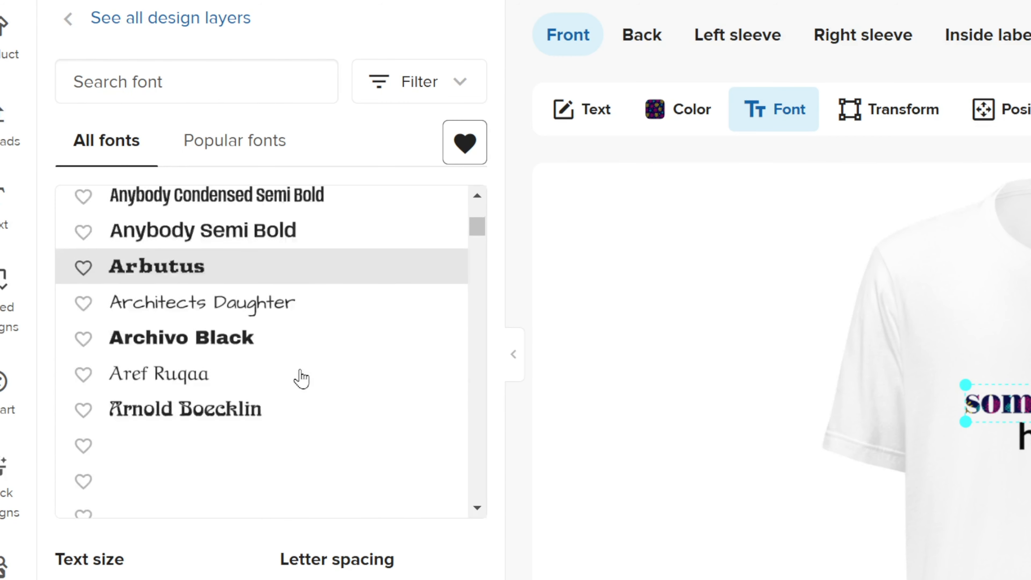
pyautogui.scroll(4, 304, 375)
pyautogui.scroll(8, 304, 375)
# Filter the fonts by the Script type and browse the popular fonts
pyautogui.click(429, 97)
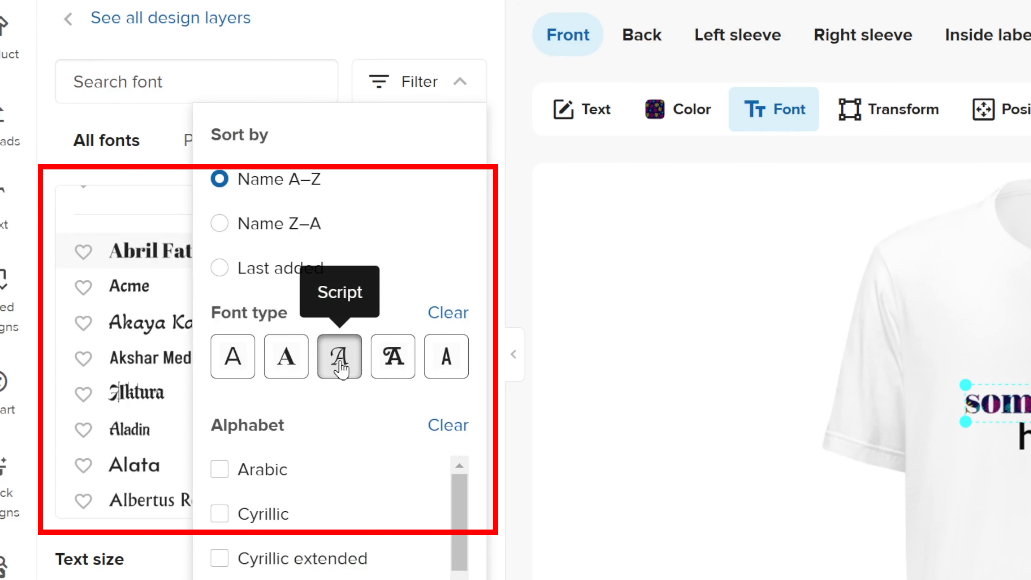
pyautogui.click(211, 83)
pyautogui.click(239, 144)
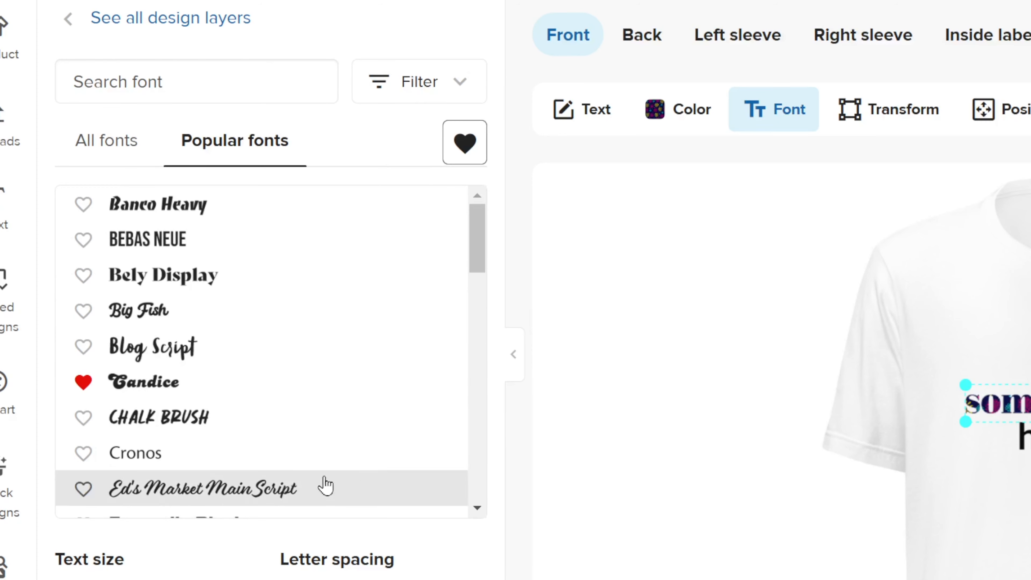
pyautogui.scroll(-5, 284, 311)
pyautogui.scroll(-6, 284, 312)
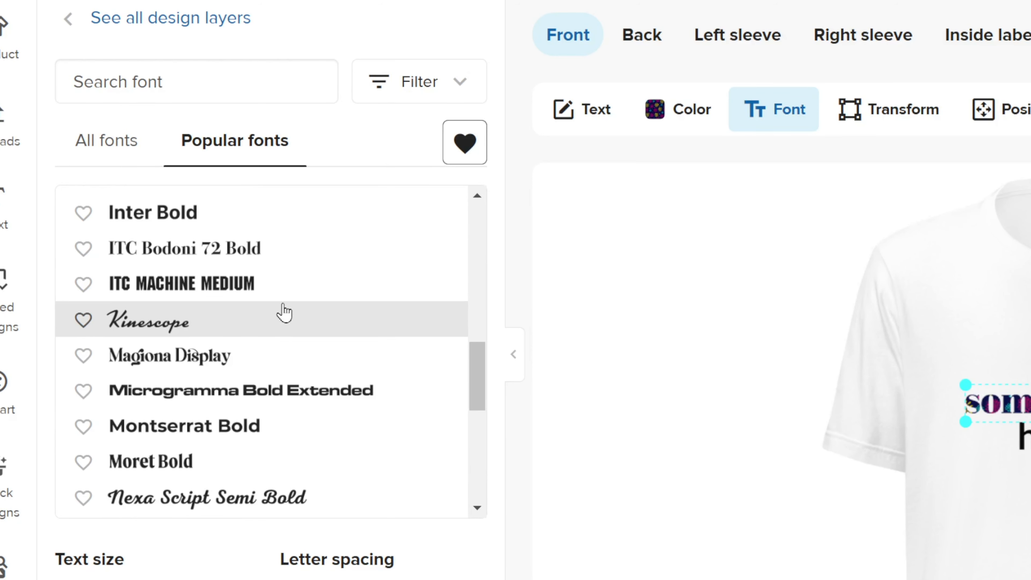
pyautogui.scroll(-8, 284, 312)
pyautogui.scroll(10, 284, 312)
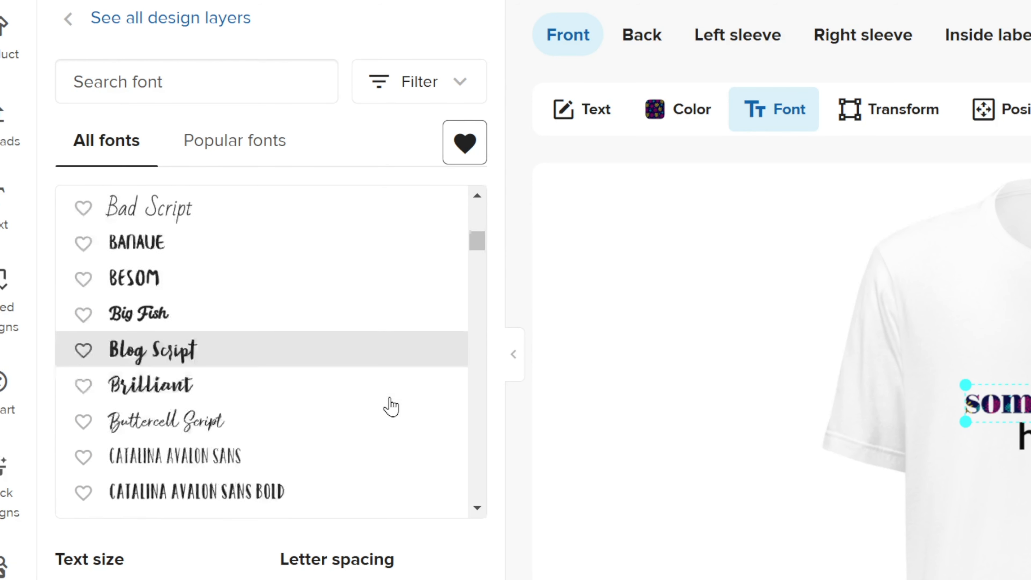
# Mark Courgette as a favorite in the full font list, view the favorite fonts and return to all fonts
pyautogui.scroll(-5, 387, 406)
pyautogui.scroll(-5, 390, 407)
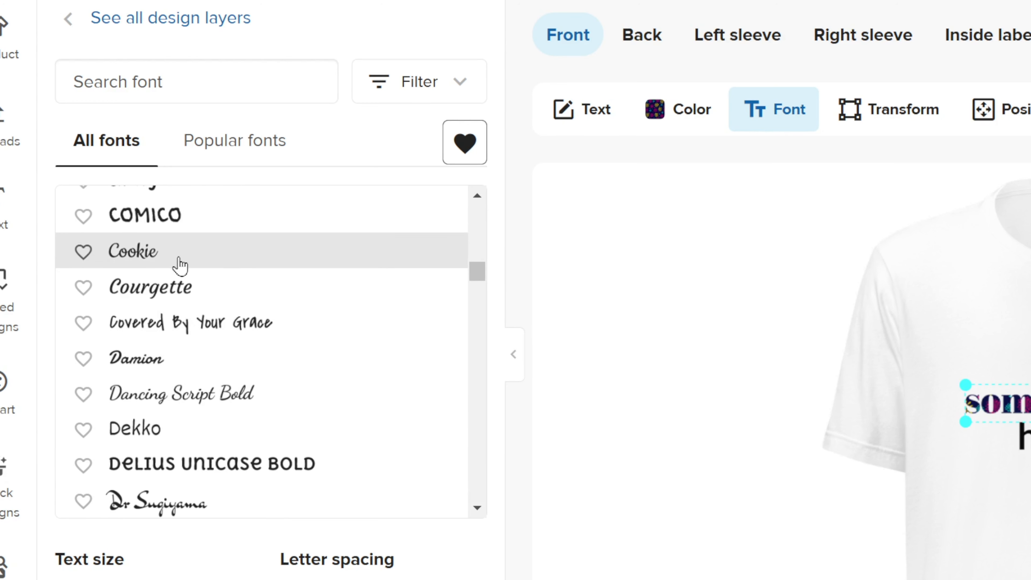
pyautogui.click(84, 288)
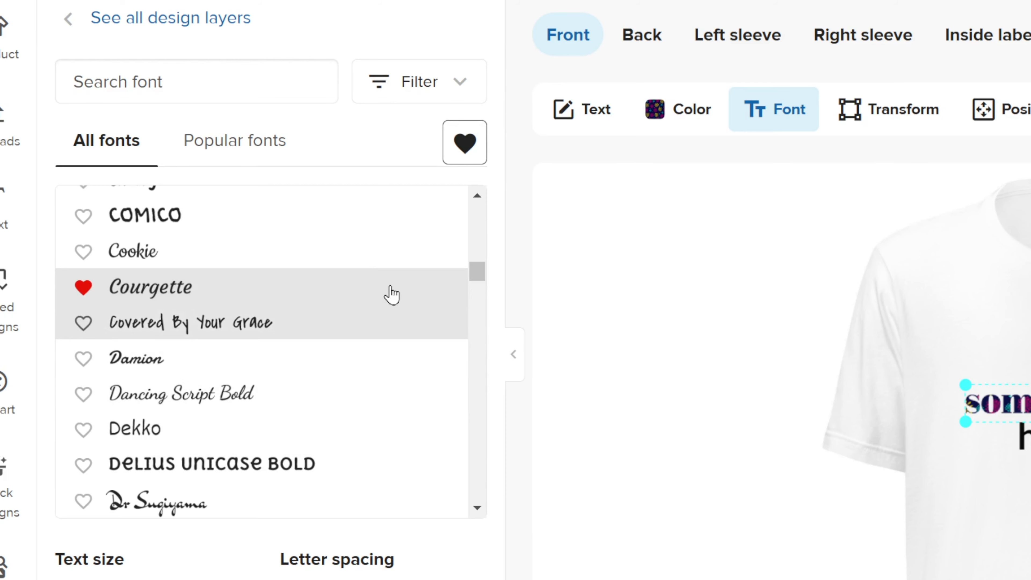
pyautogui.click(471, 148)
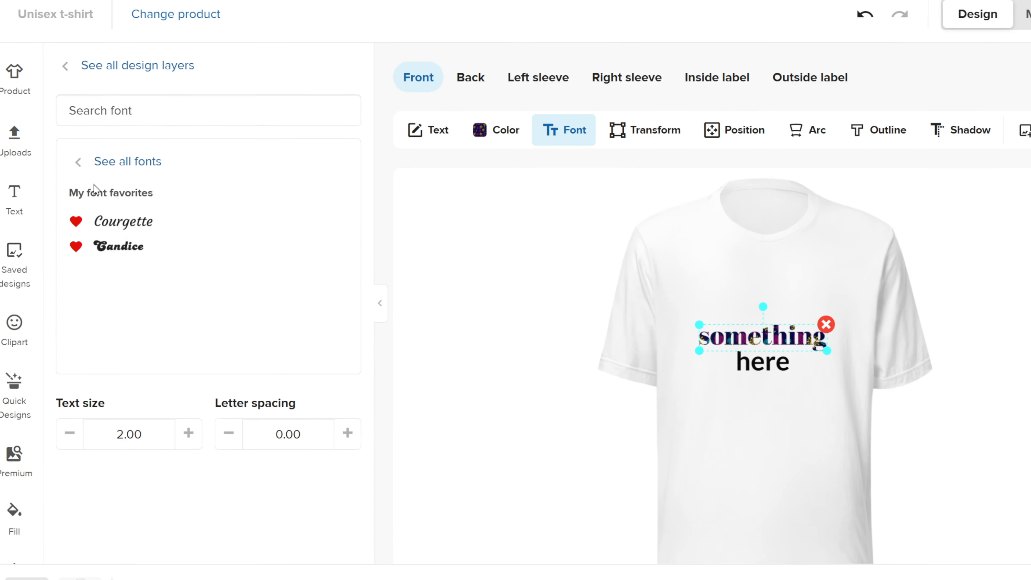
pyautogui.click(77, 164)
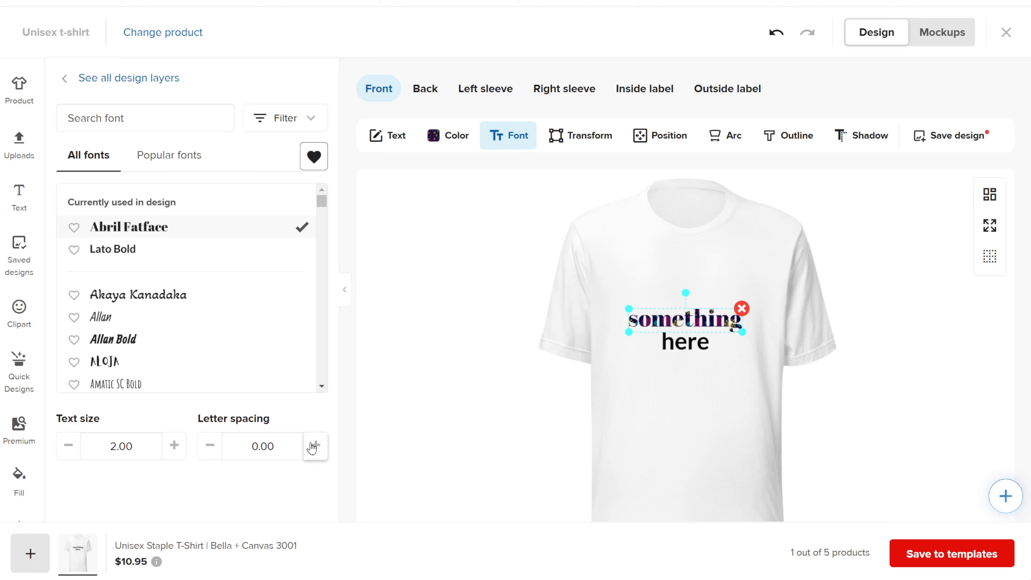
# Increase the text size of "something" to 2.50
pyautogui.click(174, 445)
pyautogui.click(175, 453)
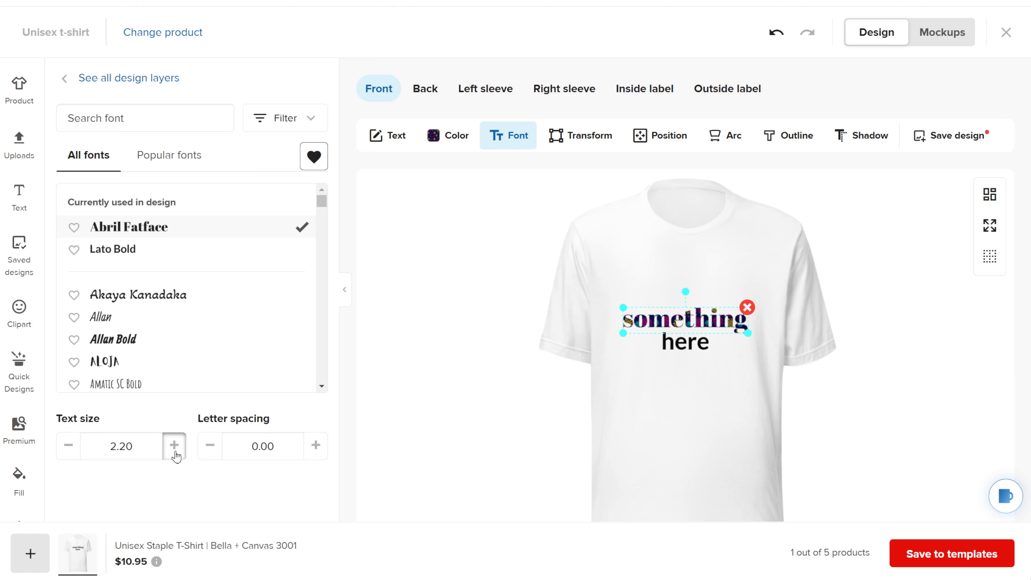
pyautogui.click(175, 453)
pyautogui.click(175, 453)
pyautogui.click(175, 453)
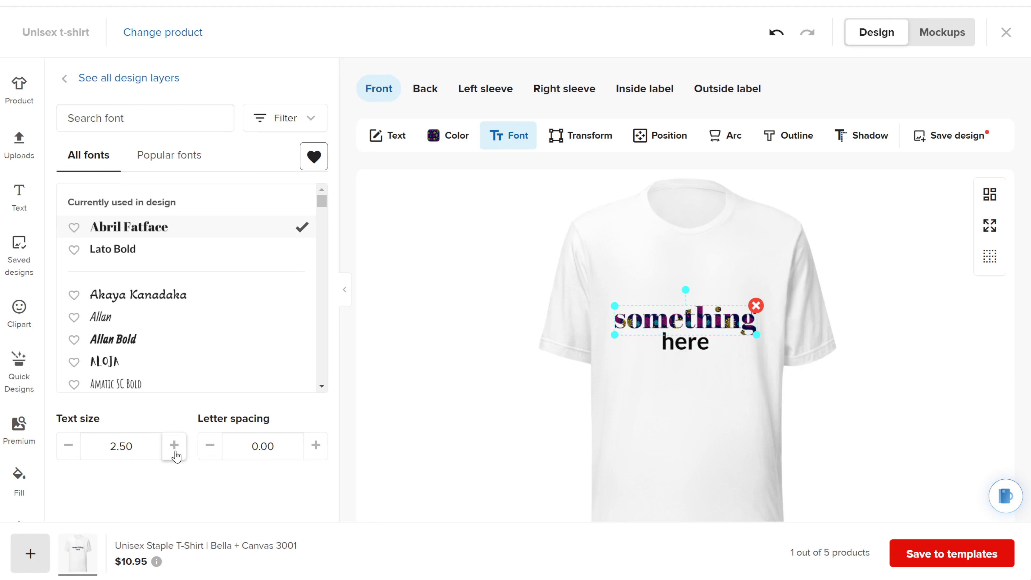
# Try a letter spacing of -0.30 and a wider spacing on "something", and reset it to 0.00
pyautogui.click(214, 455)
pyautogui.click(214, 455)
pyautogui.click(214, 455)
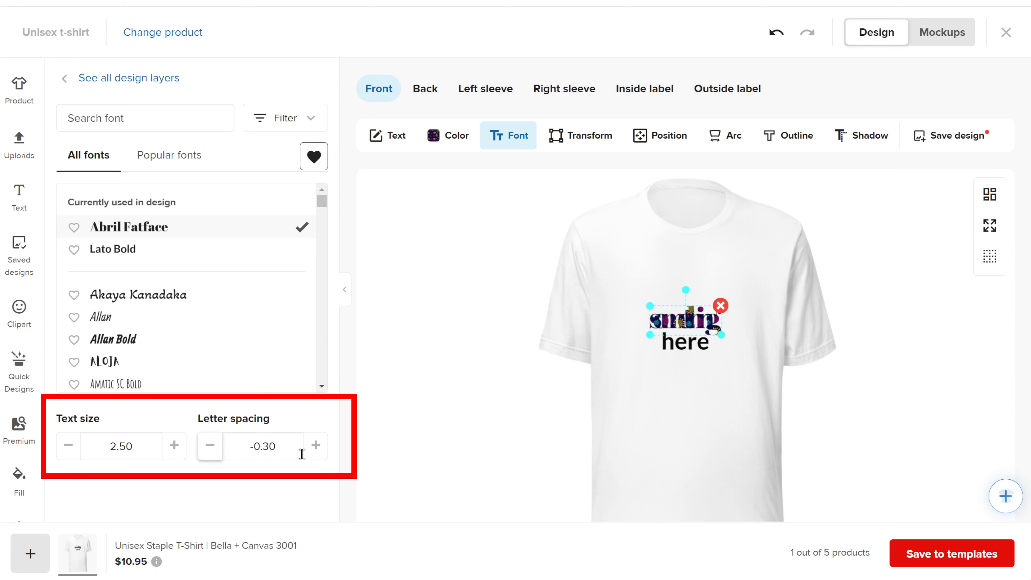
pyautogui.click(316, 451)
pyautogui.click(317, 452)
pyautogui.click(317, 451)
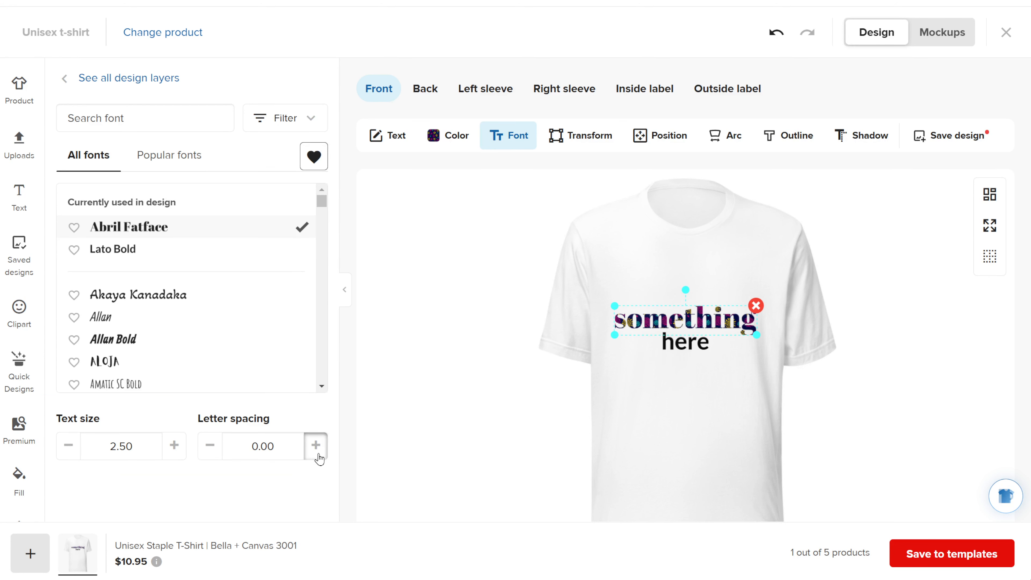
pyautogui.click(316, 451)
pyautogui.click(317, 452)
pyautogui.click(222, 450)
pyautogui.click(222, 450)
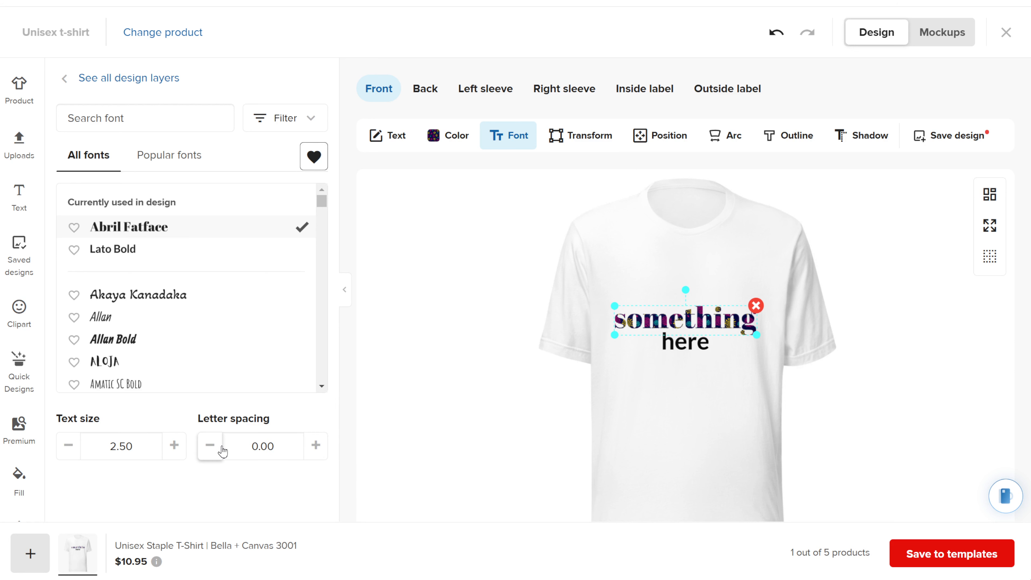
# Resize "something" directly on the shirt to slightly smaller than before and rotate it slightly clockwise
pyautogui.moveTo(614, 335); pyautogui.dragTo(648, 331)
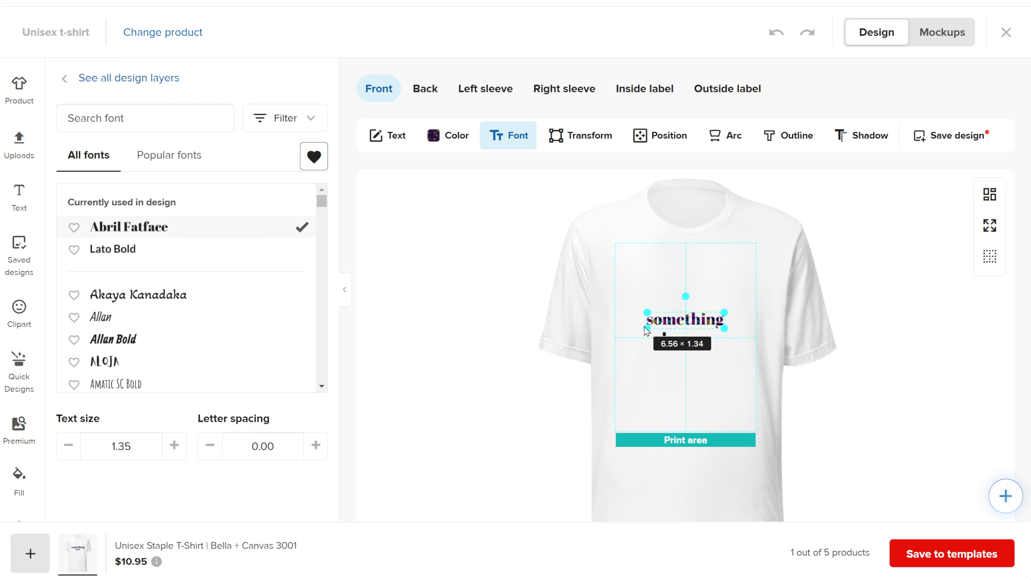
pyautogui.click(568, 138)
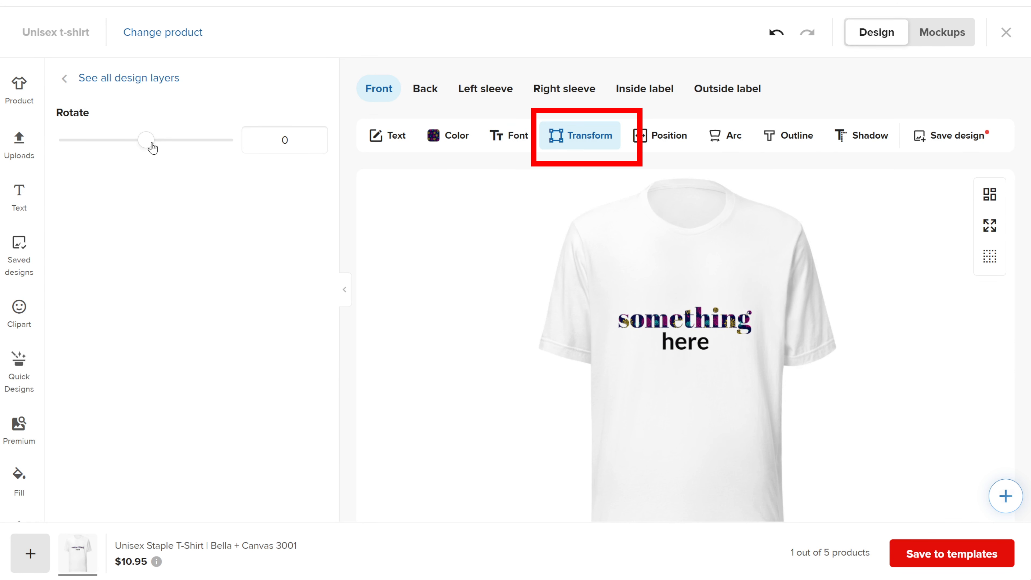
pyautogui.moveTo(149, 143)
pyautogui.mouseDown()
pyautogui.moveTo(171, 156)
pyautogui.moveTo(122, 154)
pyautogui.moveTo(147, 155)
pyautogui.mouseUp()
# Try the vertical and horizontal centering, left, right, top and bottom alignments on "something", and place it just above "here"
pyautogui.click(660, 135)
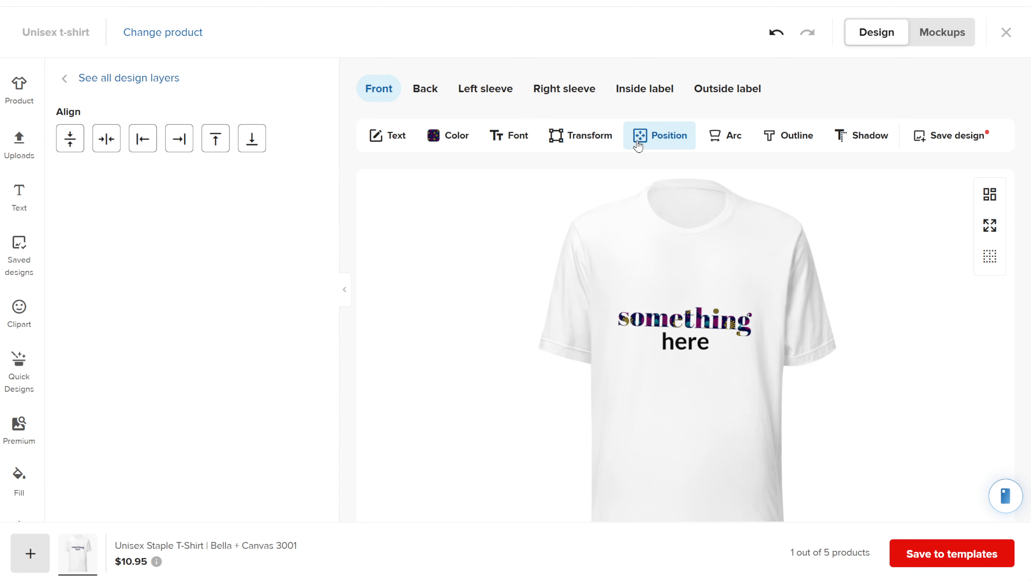
pyautogui.click(70, 140)
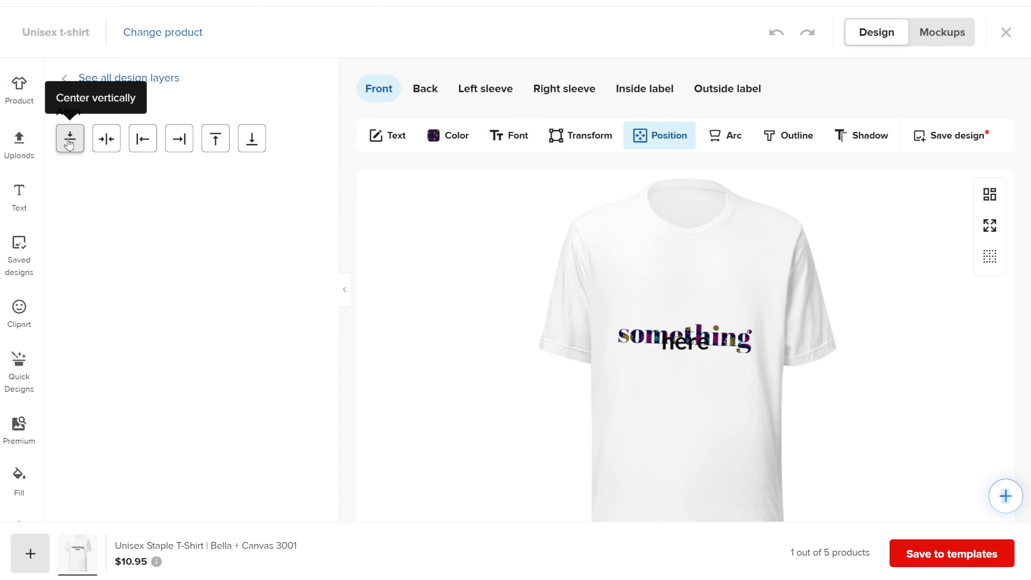
pyautogui.click(107, 138)
pyautogui.click(143, 139)
pyautogui.click(183, 147)
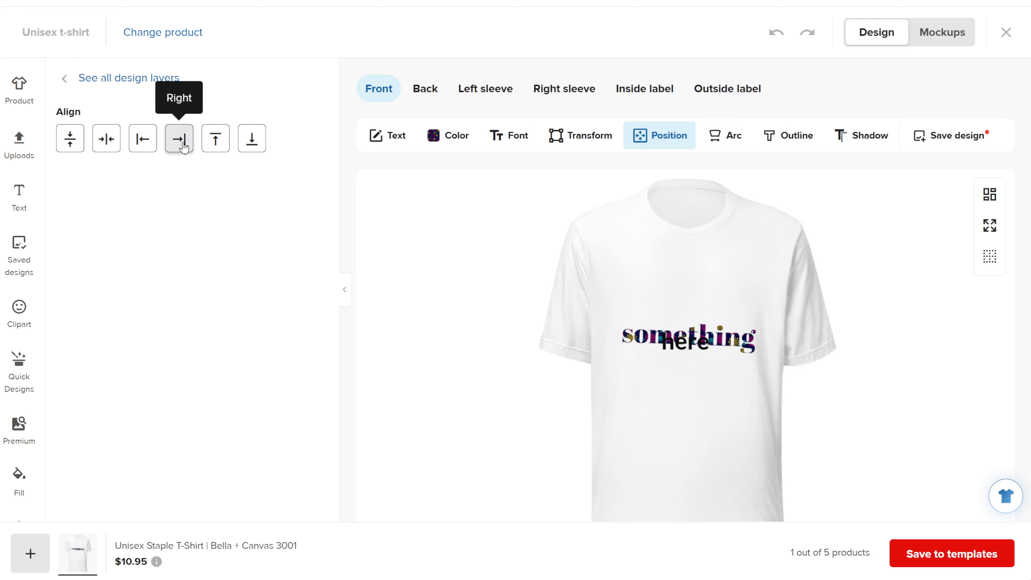
pyautogui.click(217, 144)
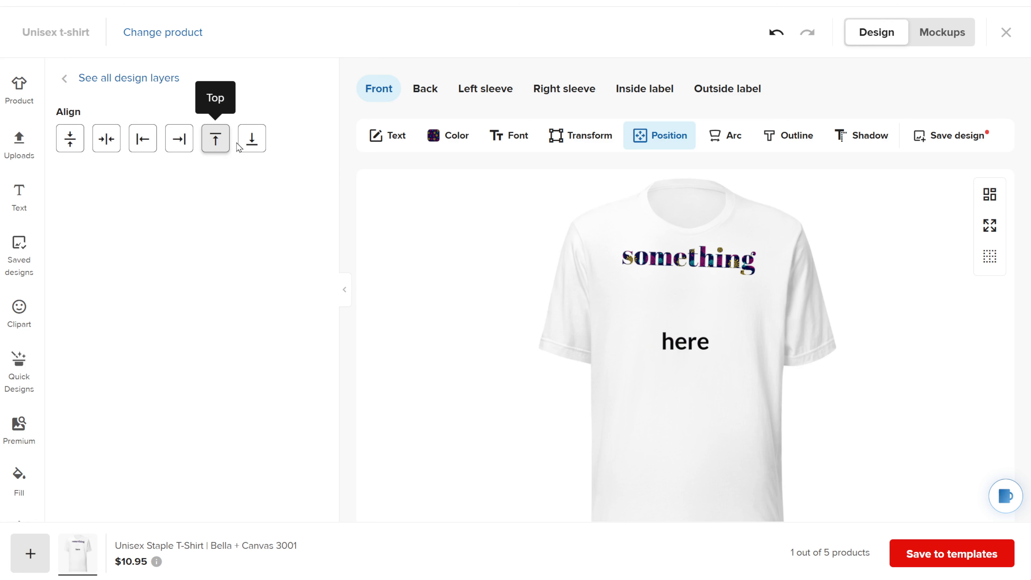
pyautogui.click(252, 140)
pyautogui.moveTo(700, 422); pyautogui.dragTo(691, 308)
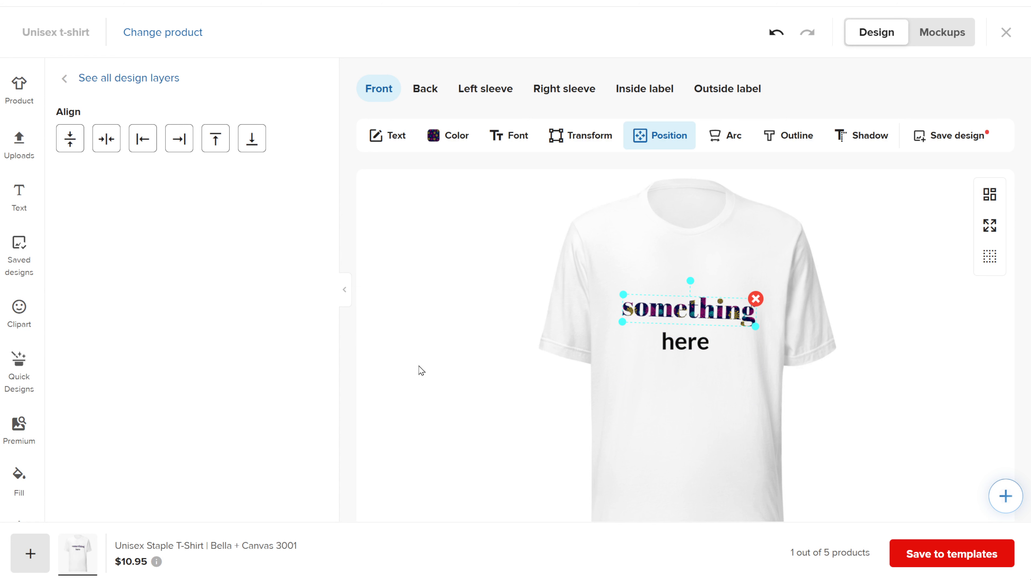
# Try bending "something" with the Arc effect and return it to a straight line
pyautogui.click(731, 140)
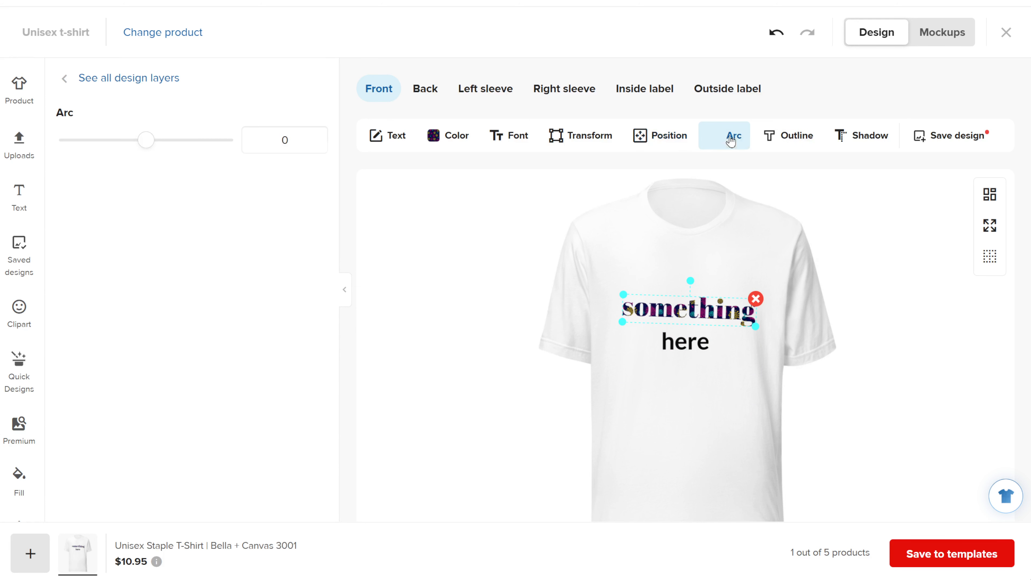
pyautogui.moveTo(148, 149); pyautogui.dragTo(172, 152)
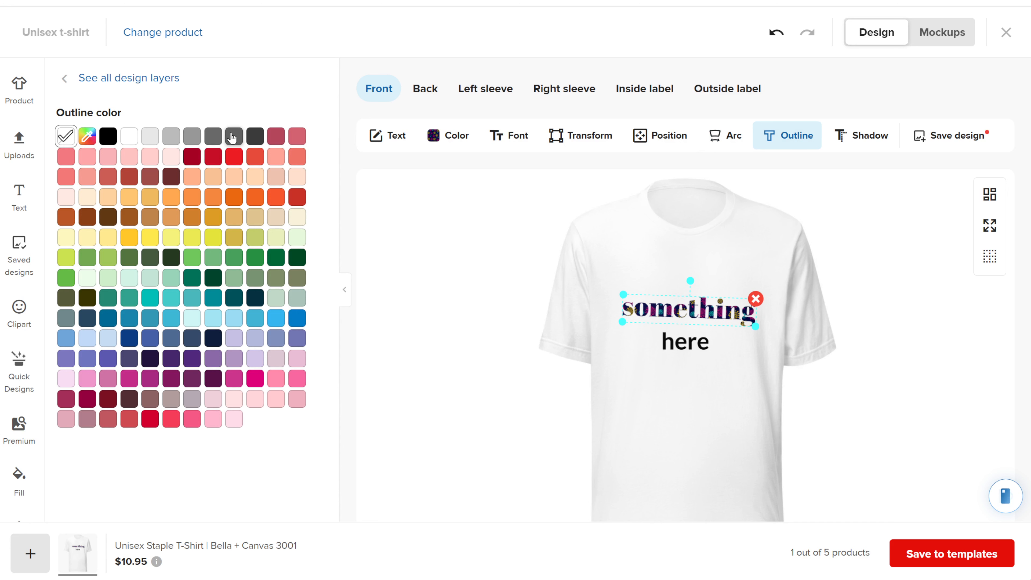
# Give "something" a dark gray outline and an Eclipse shadow with a distance of 1.00
pyautogui.click(233, 138)
pyautogui.moveTo(116, 501); pyautogui.dragTo(89, 500)
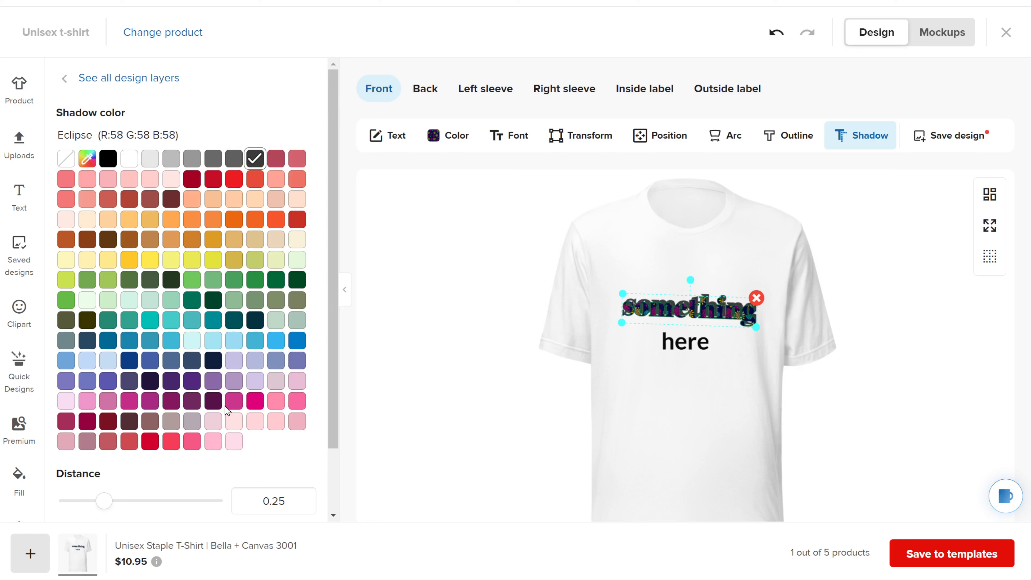
pyautogui.moveTo(141, 511); pyautogui.dragTo(165, 513)
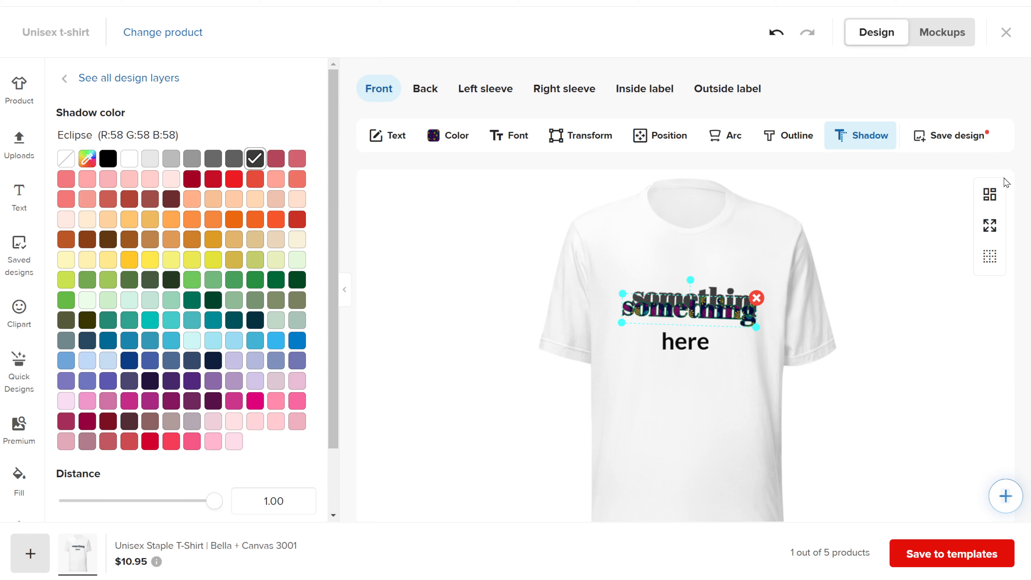
# Save the styled "something" to the saved designs and replace the original on the shirt with that saved copy
pyautogui.click(963, 143)
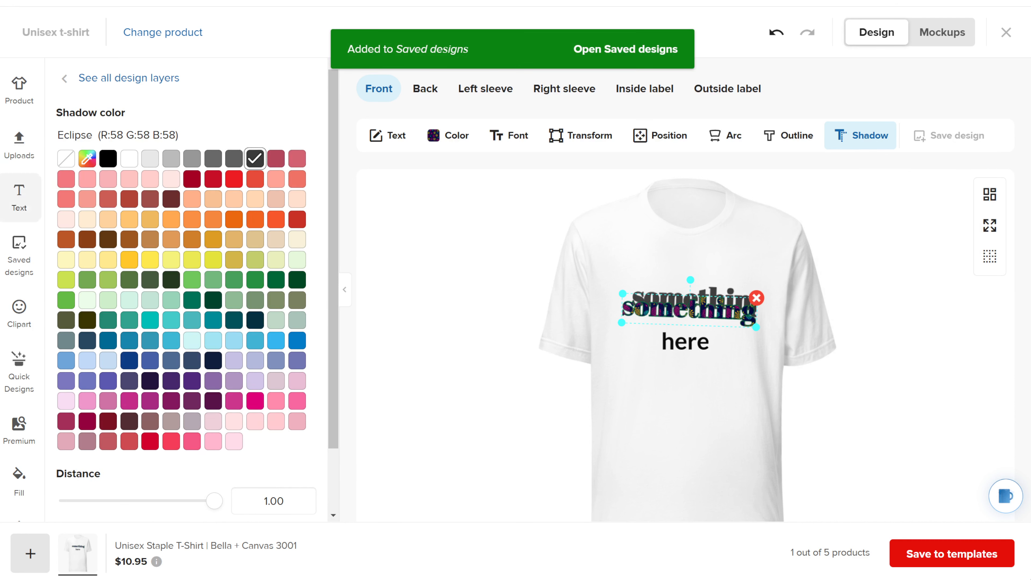
pyautogui.click(20, 267)
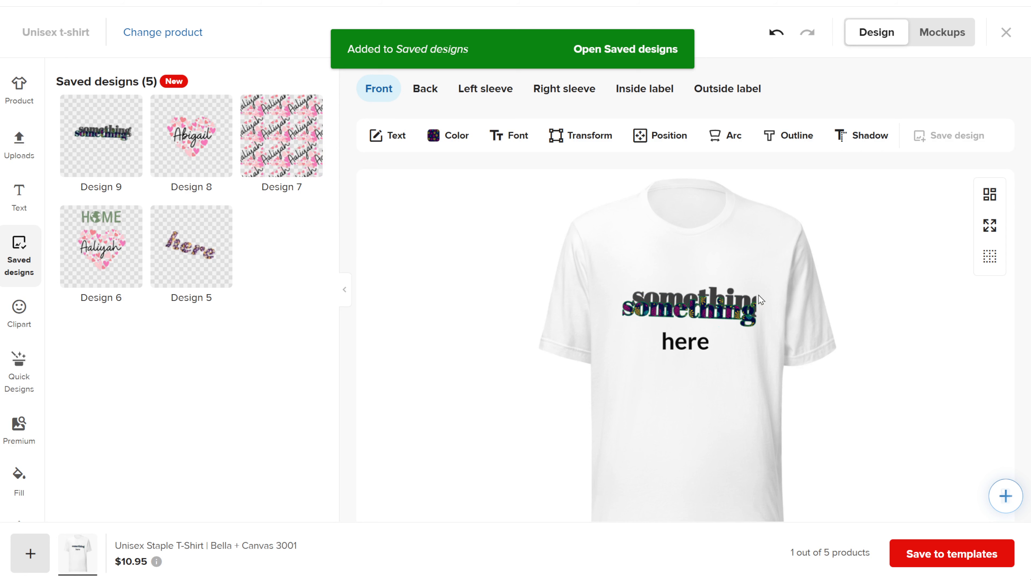
pyautogui.click(743, 314)
pyautogui.click(753, 298)
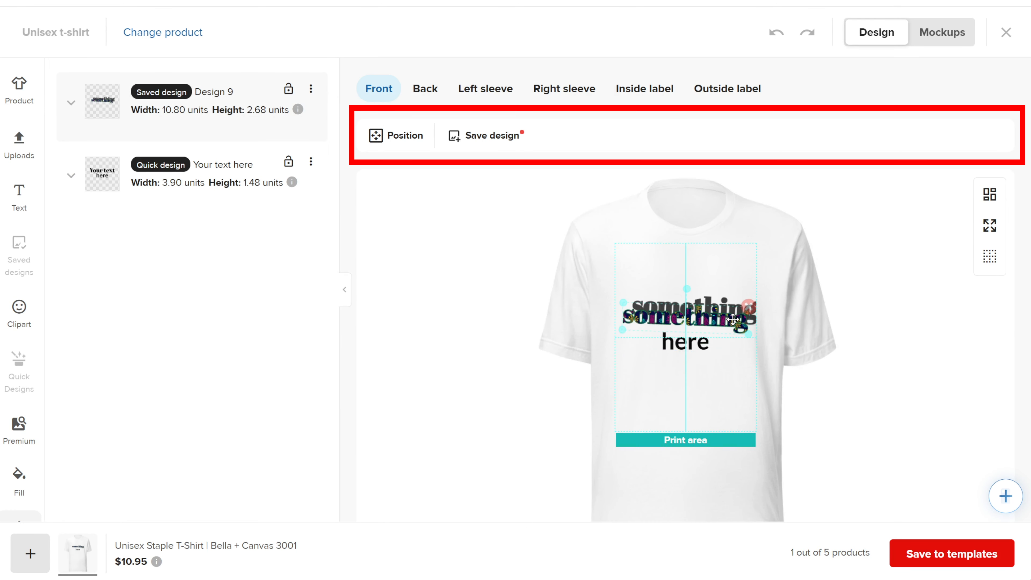
pyautogui.click(733, 318)
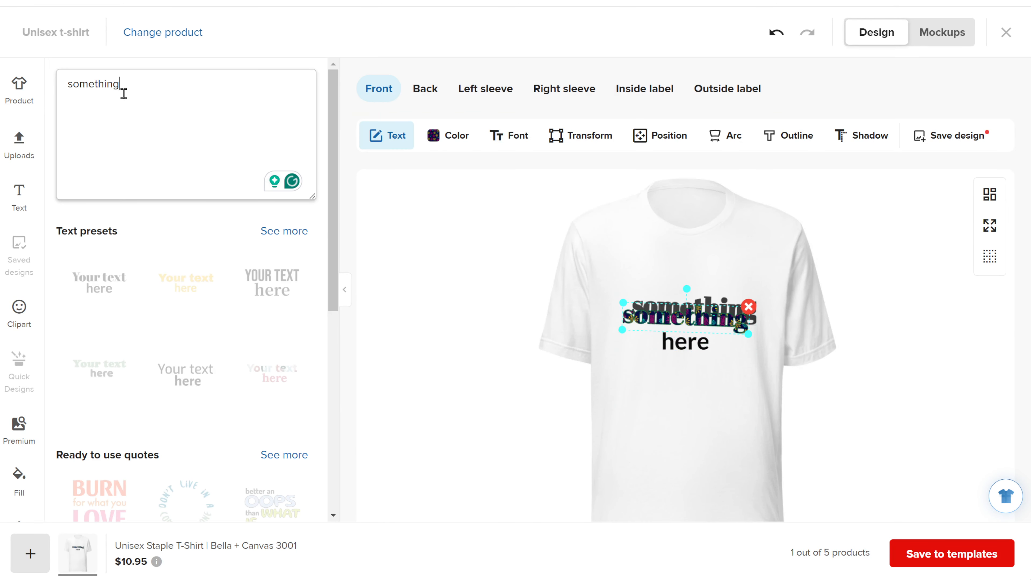
# Browse the clipart and mark the melting smiley and banana as favorites
pyautogui.click(26, 314)
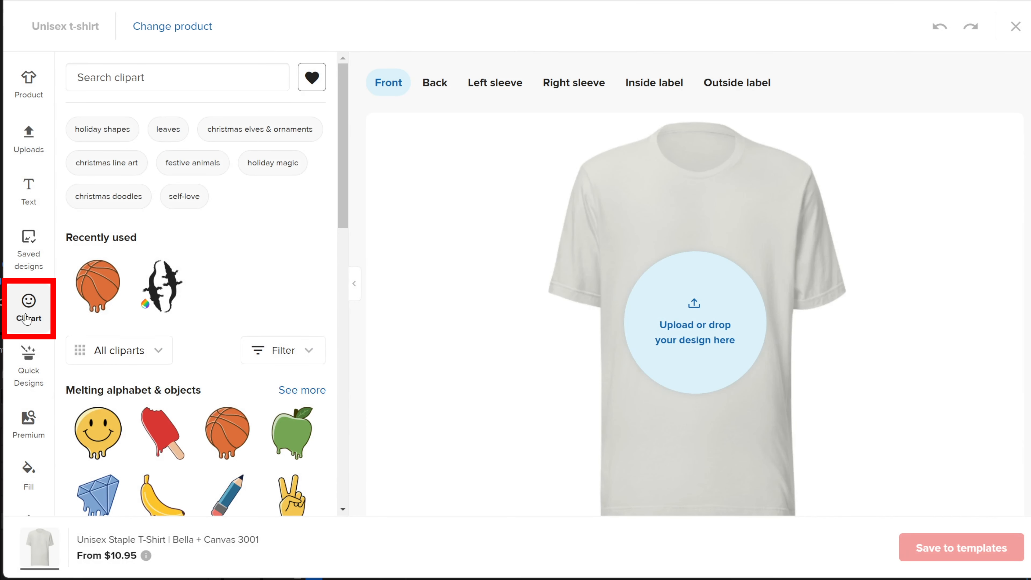
pyautogui.scroll(-2, 102, 376)
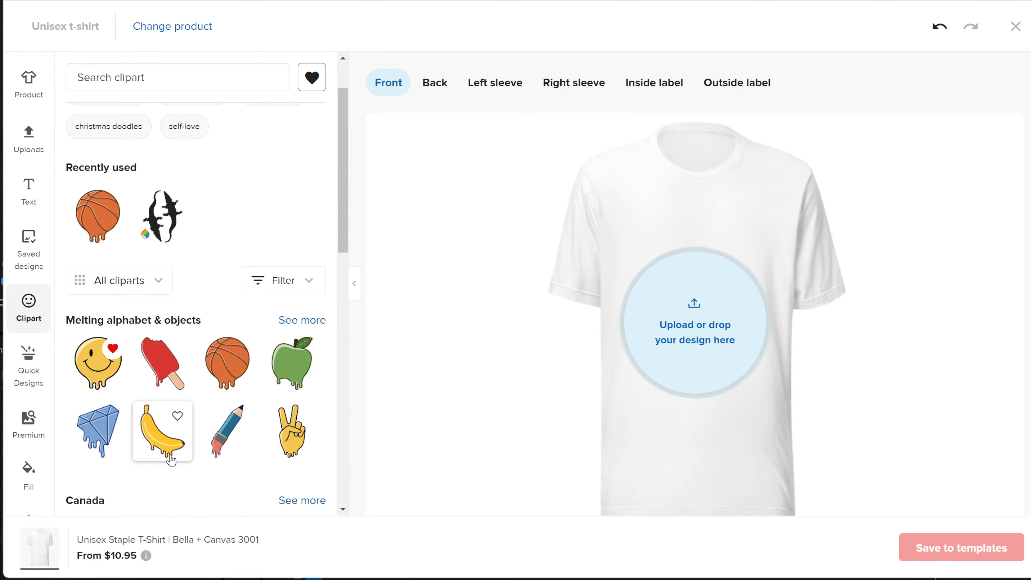
pyautogui.scroll(3, 200, 428)
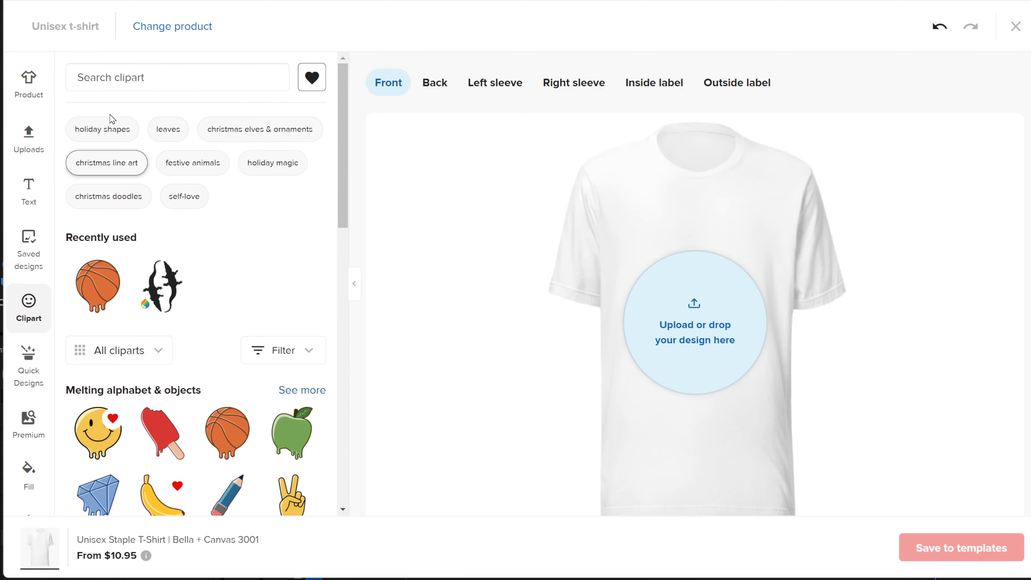
# Browse the clipart library and expand the Melting alphabet & objects collection
pyautogui.scroll(-15, 141, 238)
pyautogui.scroll(15, 141, 237)
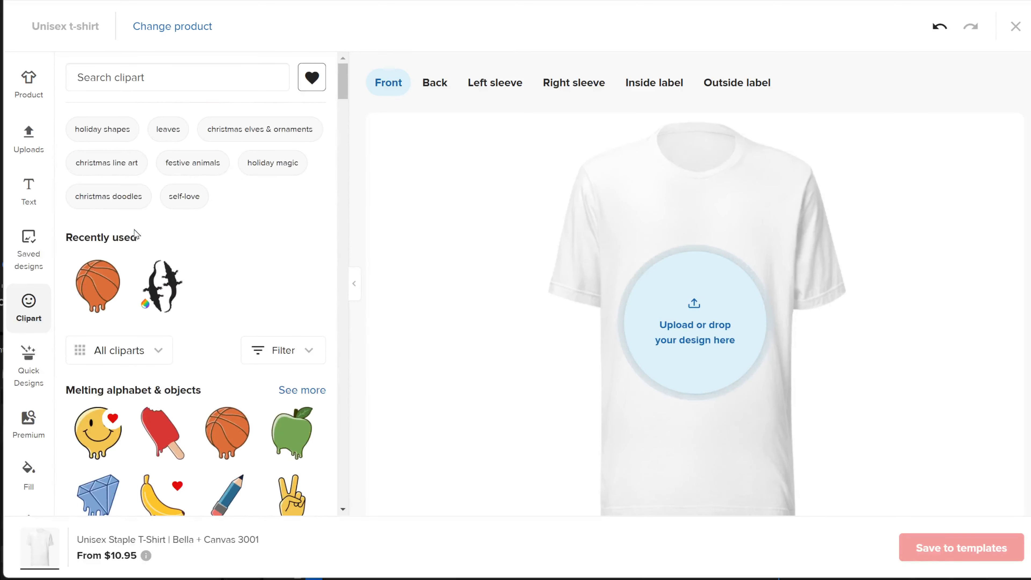
pyautogui.scroll(-8, 252, 285)
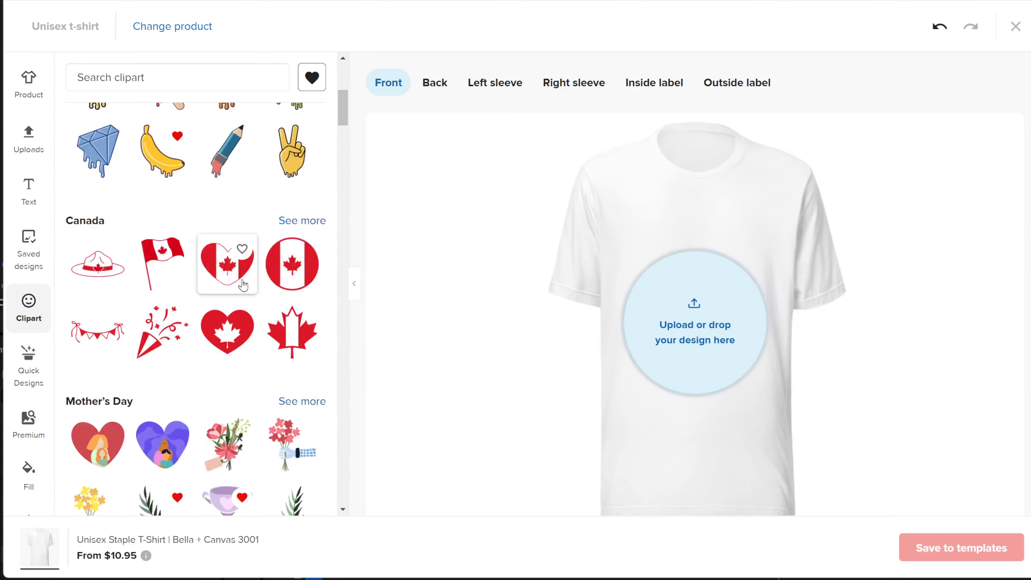
pyautogui.scroll(5, 243, 284)
pyautogui.click(301, 320)
pyautogui.scroll(-8, 304, 325)
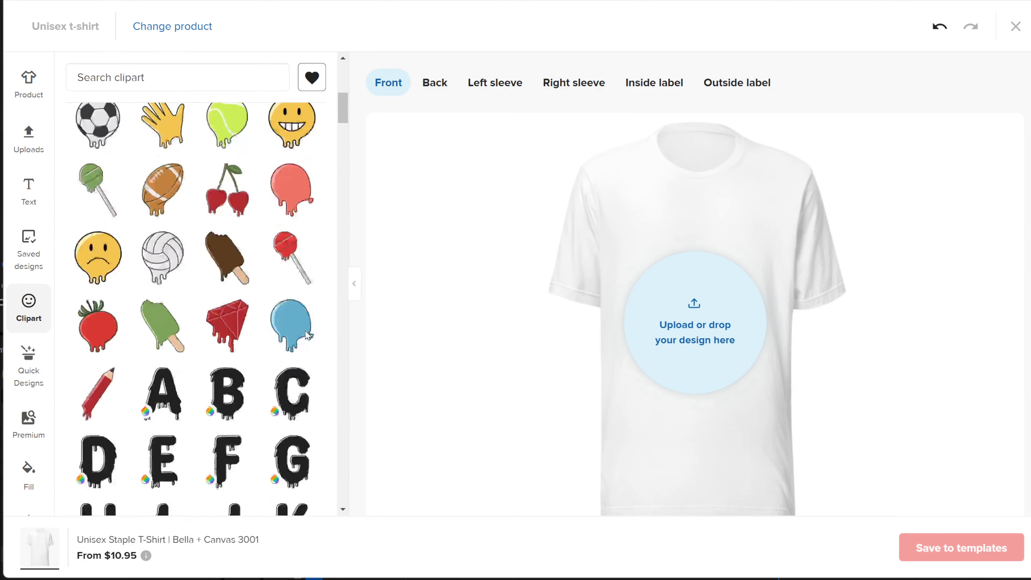
# Place the horse head clipart from the Wild West collection on the front of the shirt
pyautogui.scroll(-20, 307, 335)
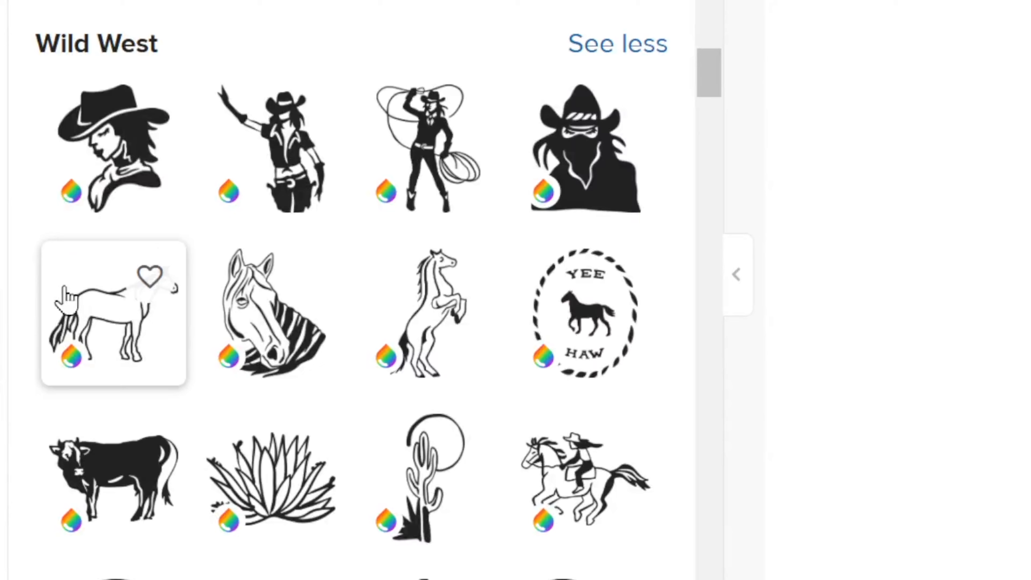
pyautogui.click(113, 354)
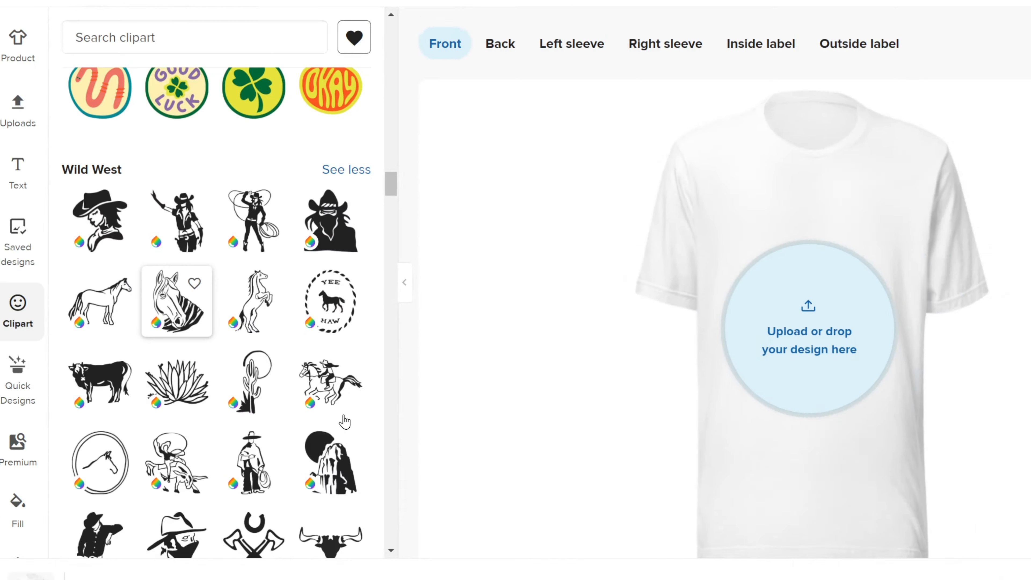
pyautogui.click(270, 313)
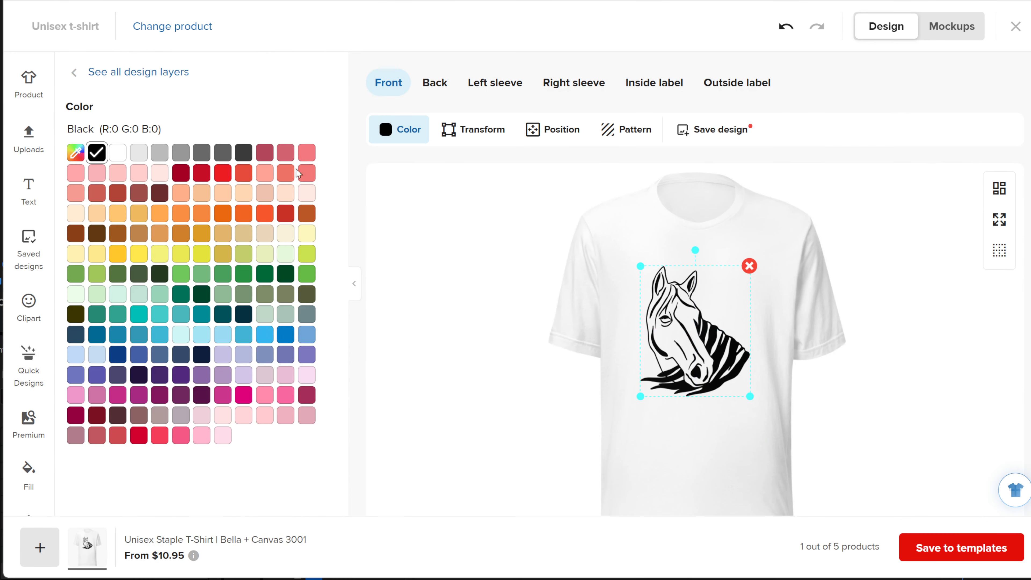
# Recolor the horse head clipart, trying Auburn, a muted green and Eggplant
pyautogui.click(158, 194)
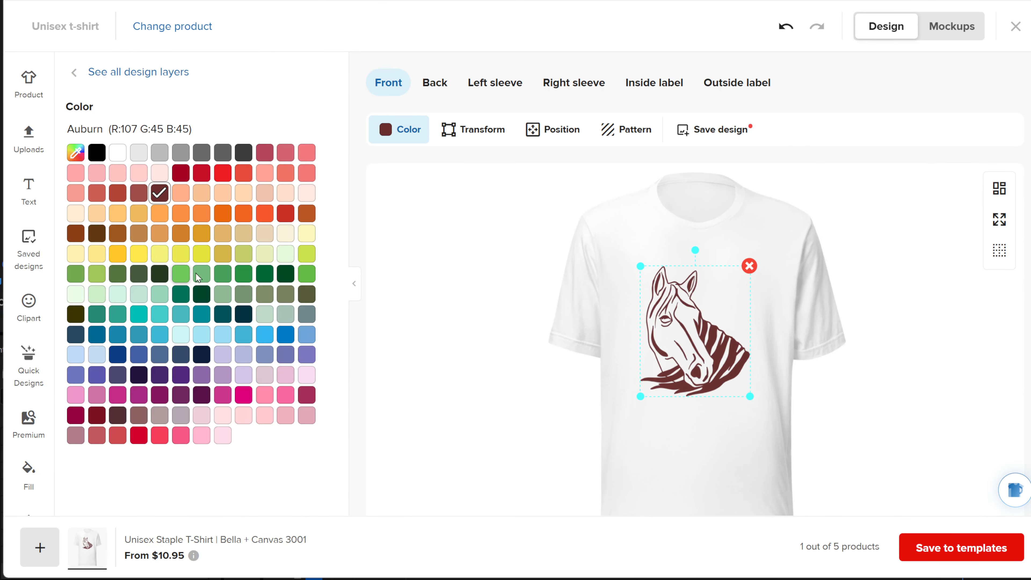
pyautogui.click(223, 296)
pyautogui.click(159, 395)
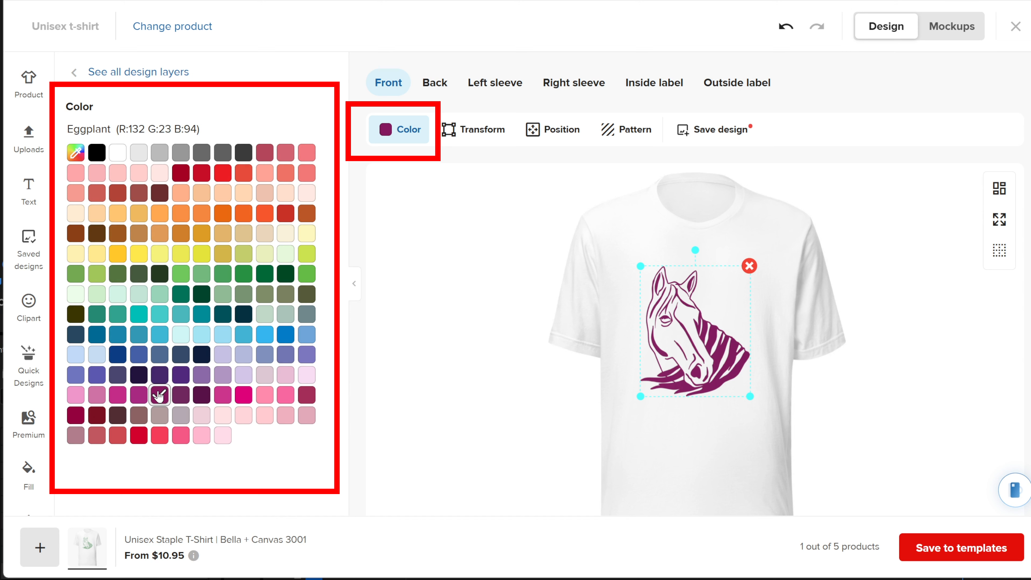
pyautogui.click(262, 418)
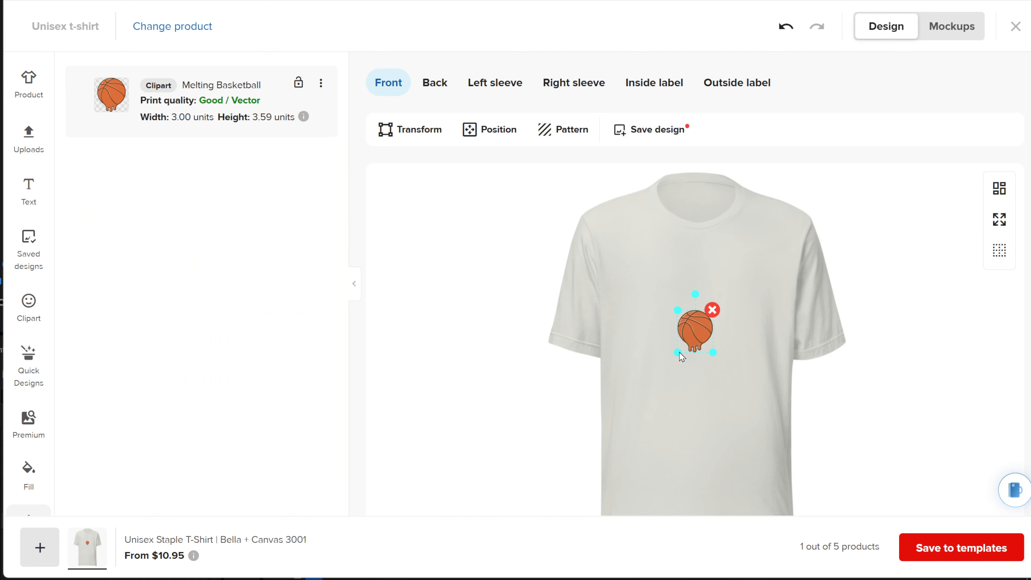
# Flip the melting basketball horizontally, enlarge it to a width of 4.50 and rotate it to about -63
pyautogui.moveTo(681, 358)
pyautogui.mouseDown()
pyautogui.moveTo(648, 384)
pyautogui.moveTo(681, 367)
pyautogui.moveTo(676, 359)
pyautogui.mouseUp()
pyautogui.click(428, 141)
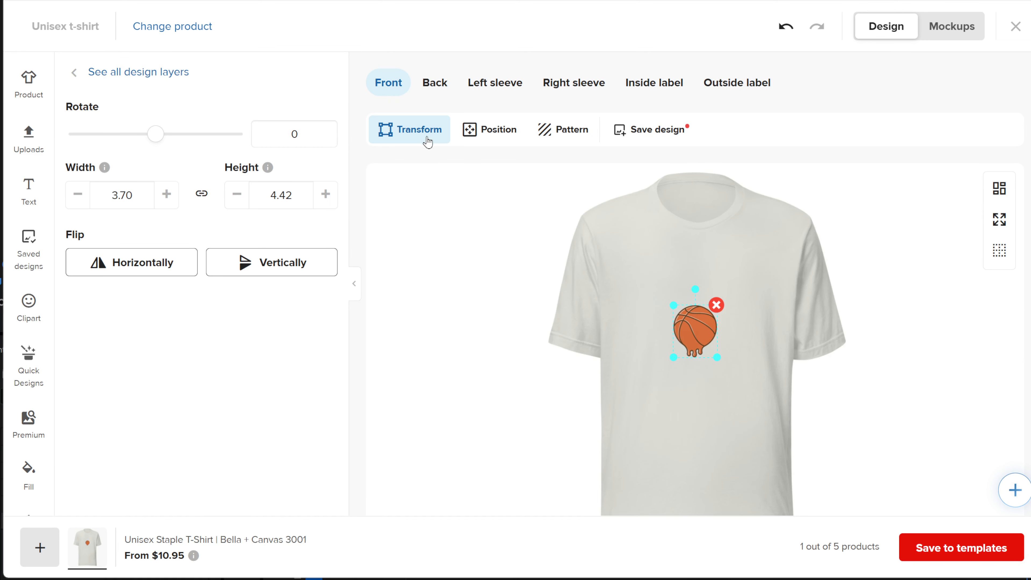
pyautogui.click(161, 265)
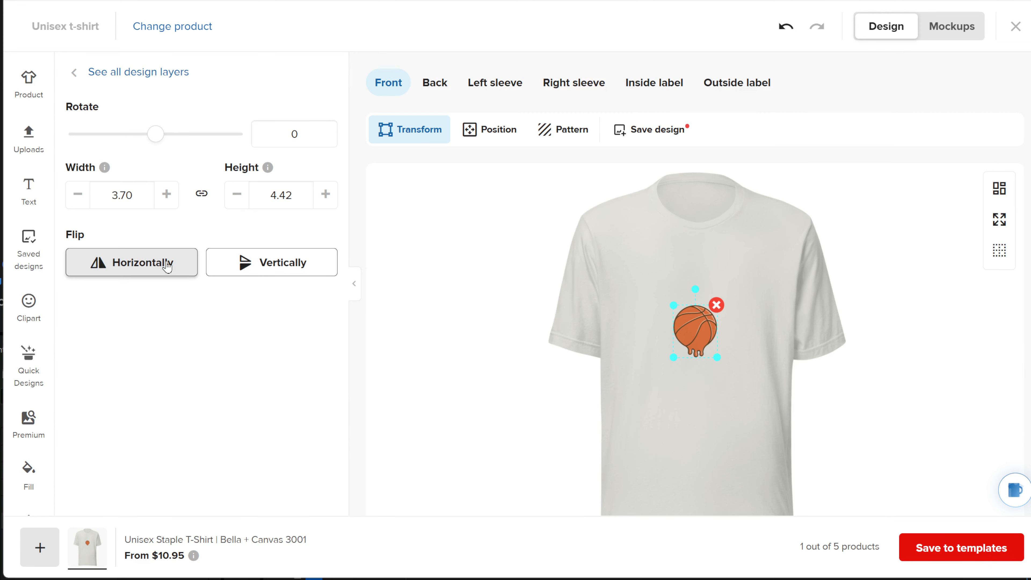
pyautogui.click(174, 207)
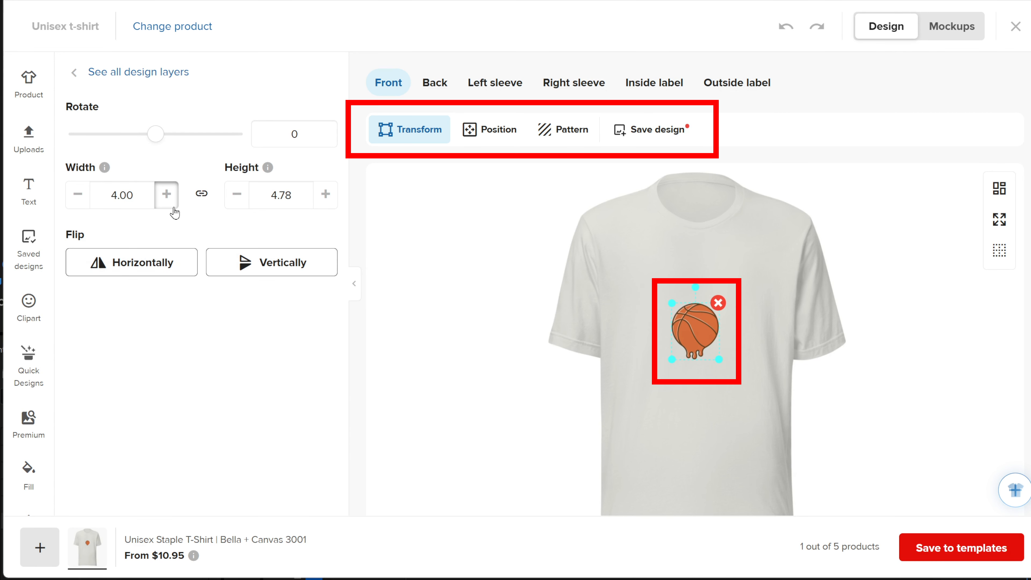
pyautogui.click(167, 194)
pyautogui.moveTo(156, 133); pyautogui.dragTo(125, 133)
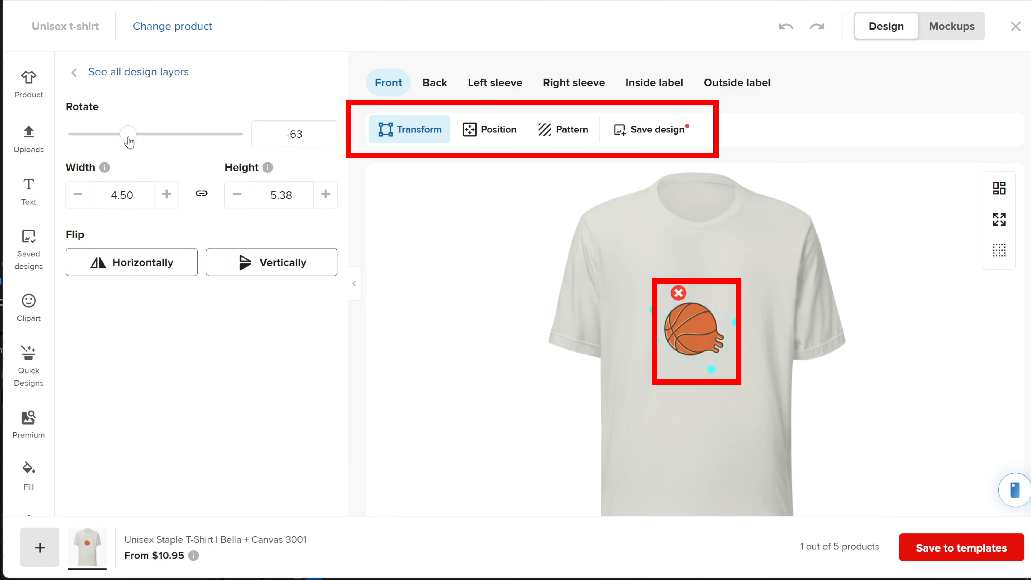
# Check the basketball's alignment options and try a repeating pattern on it
pyautogui.click(490, 130)
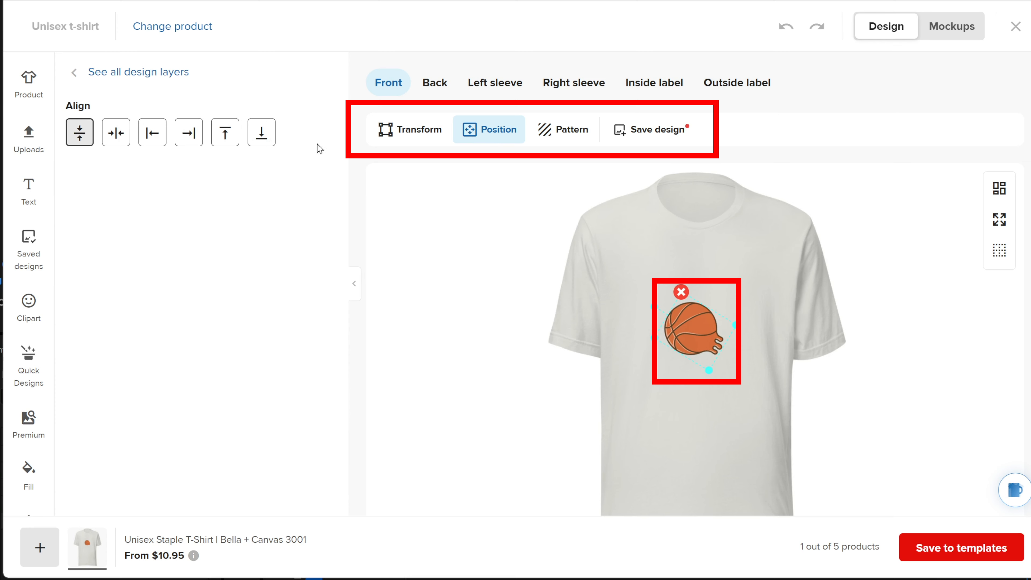
pyautogui.click(562, 129)
pyautogui.click(189, 136)
pyautogui.moveTo(101, 204)
pyautogui.mouseDown()
pyautogui.moveTo(83, 207)
pyautogui.moveTo(93, 210)
pyautogui.mouseUp()
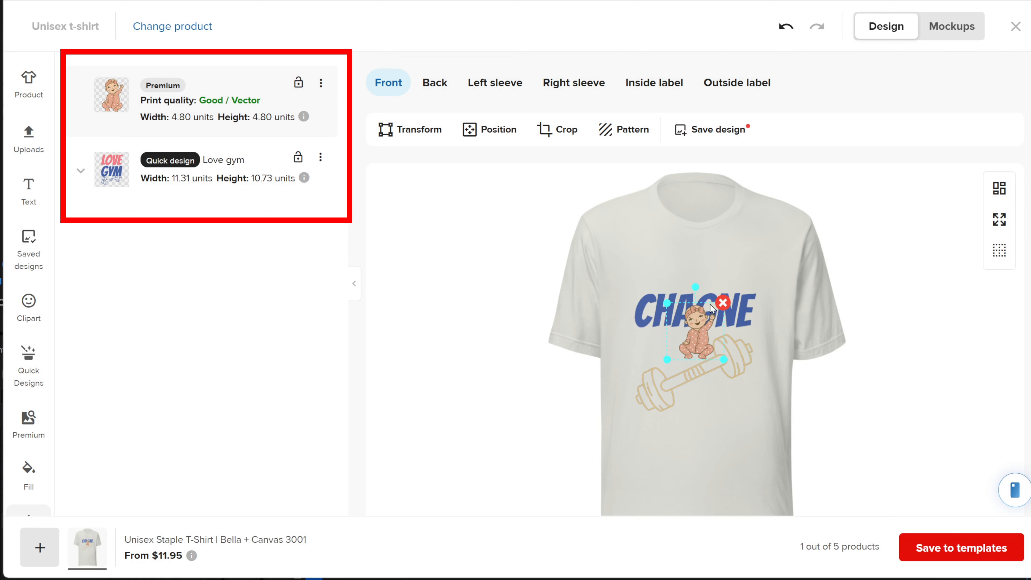
# Move the Love gym quick design in front of the baby image, and bring the baby image back to the front
pyautogui.moveTo(224, 160); pyautogui.dragTo(214, 113)
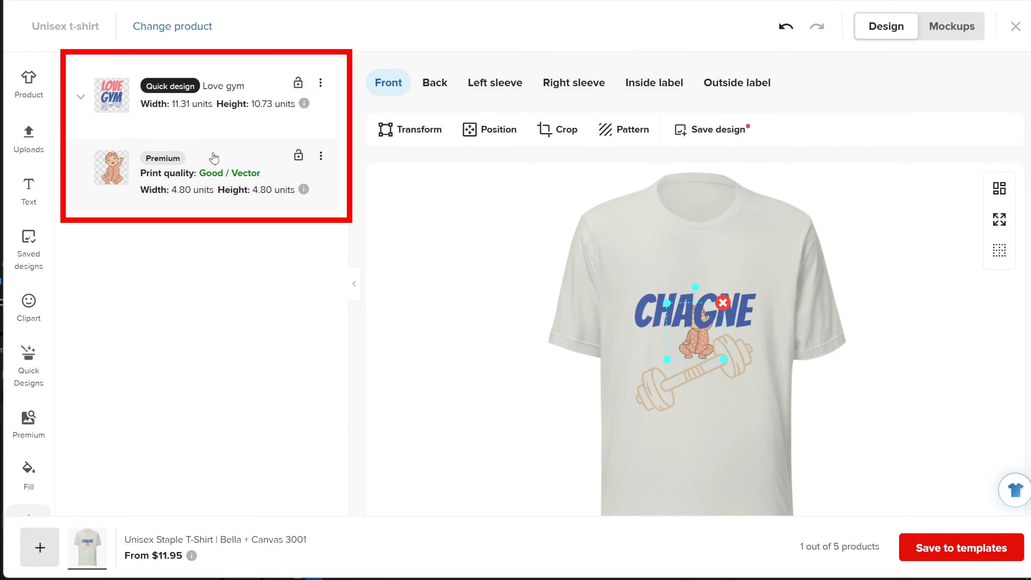
pyautogui.moveTo(214, 157); pyautogui.dragTo(209, 97)
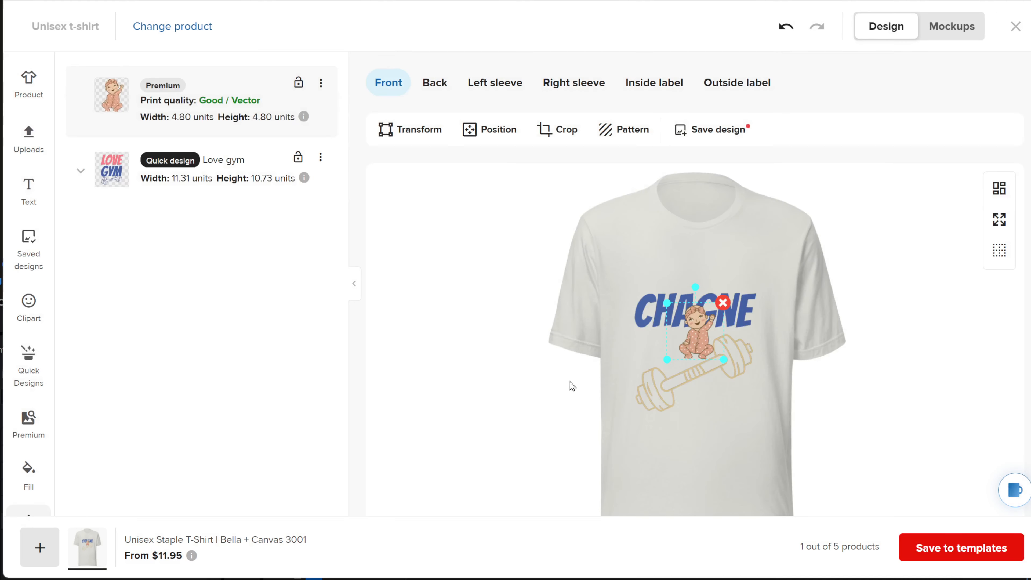
pyautogui.click(659, 395)
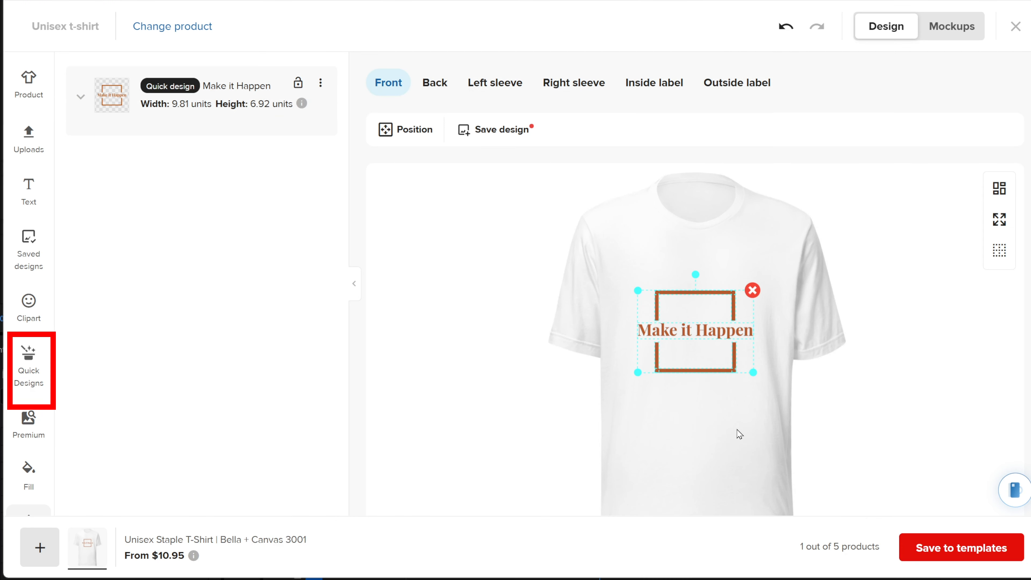
# Expand the Make it Happen quick design's layers and move the frame's lower-right vertical bar down below the frame
pyautogui.click(737, 430)
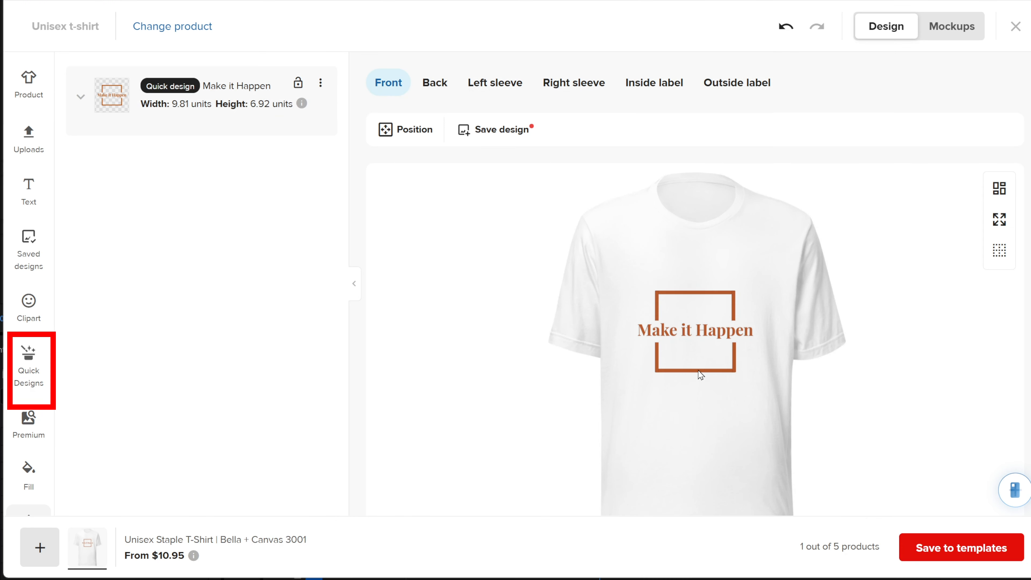
pyautogui.click(672, 328)
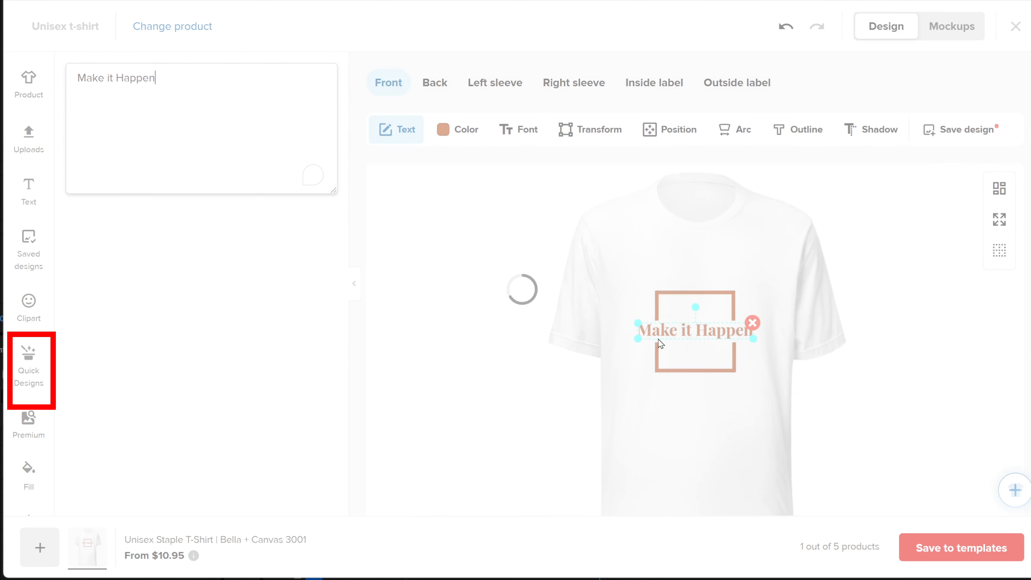
pyautogui.click(700, 370)
pyautogui.click(79, 97)
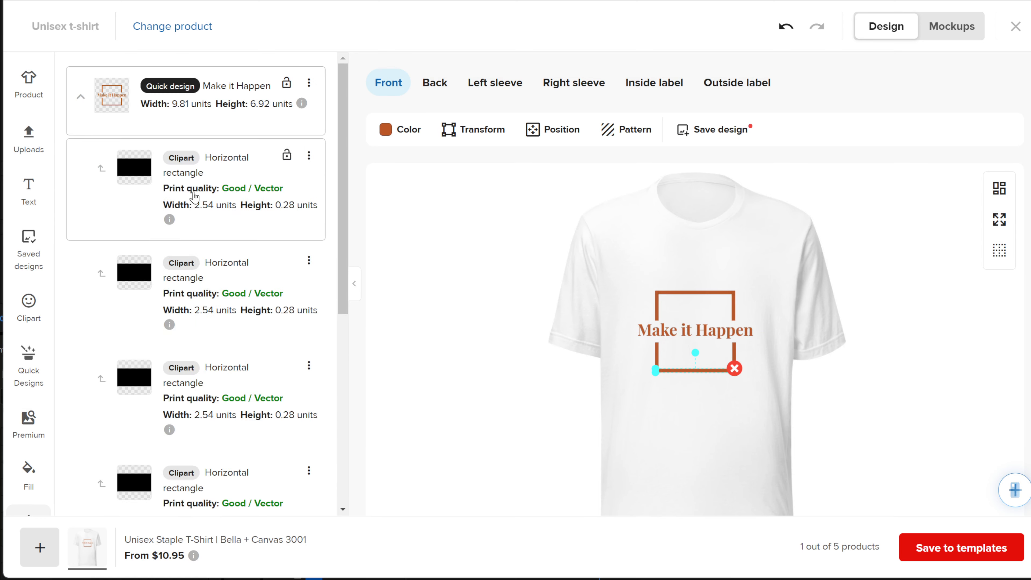
pyautogui.scroll(-5, 211, 214)
pyautogui.click(236, 181)
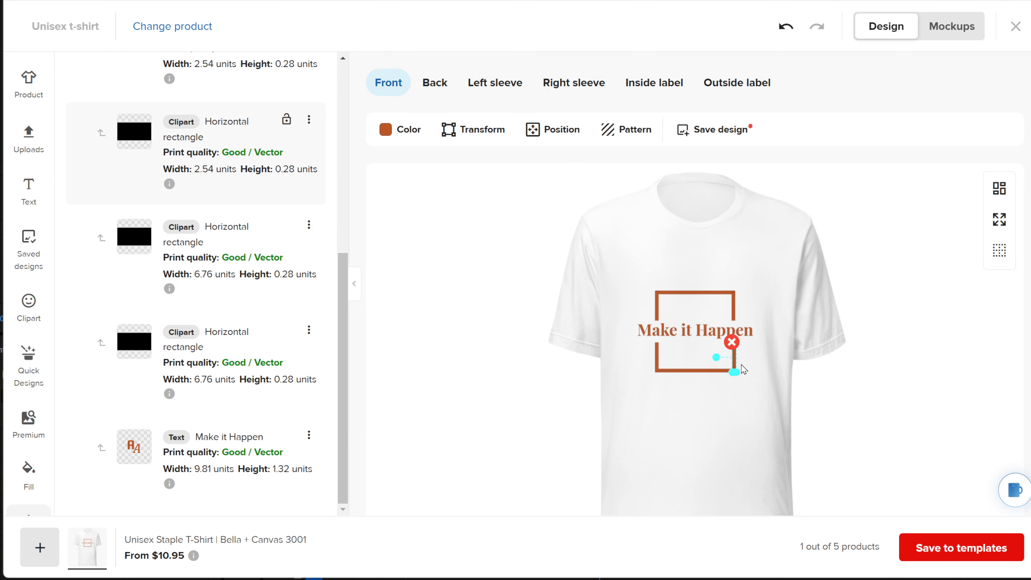
pyautogui.moveTo(734, 359); pyautogui.dragTo(734, 389)
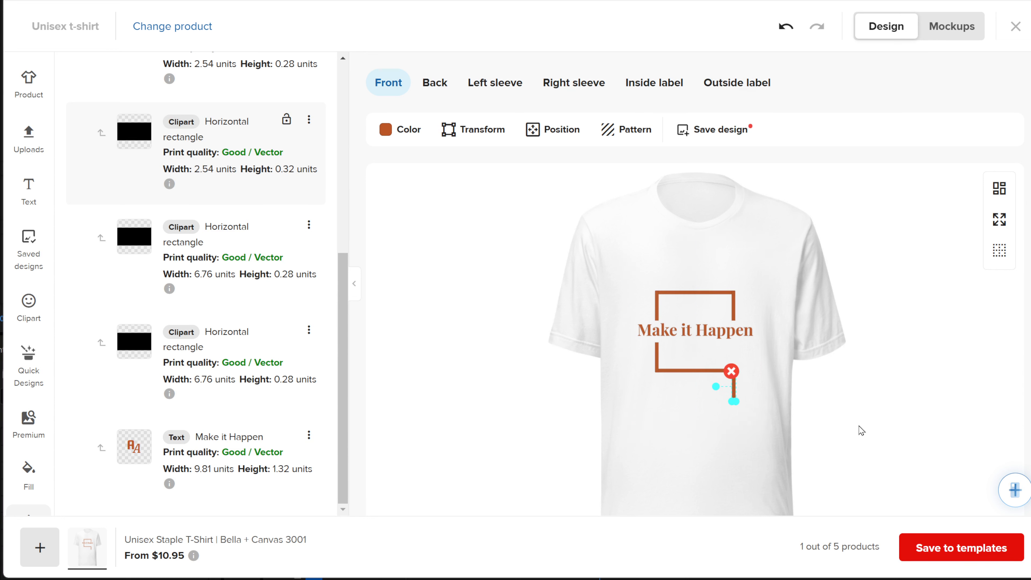
# Change the quick design's text to "Make it again" and color it Wild Willow
pyautogui.click(672, 332)
pyautogui.click(390, 131)
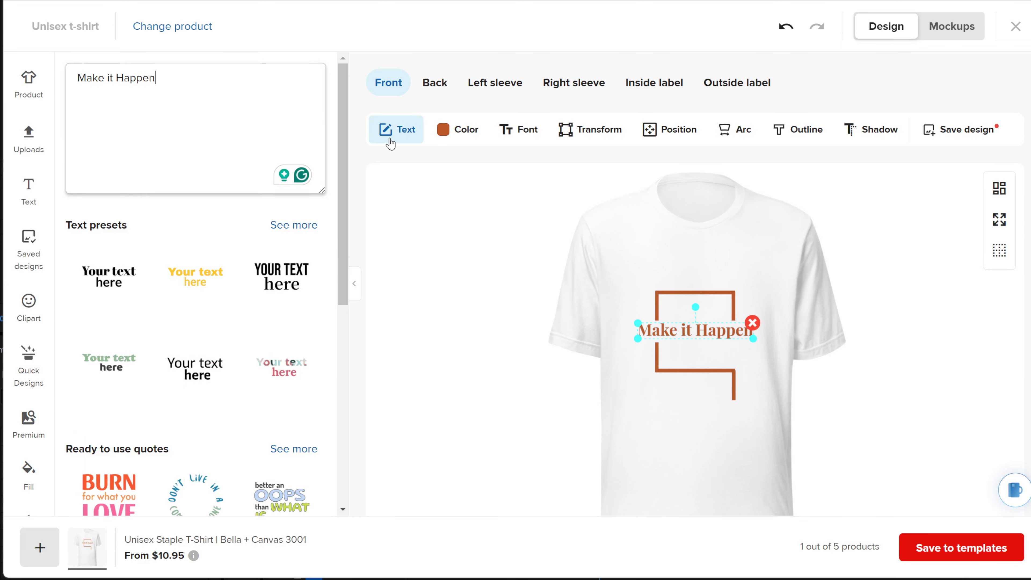
pyautogui.write('again')
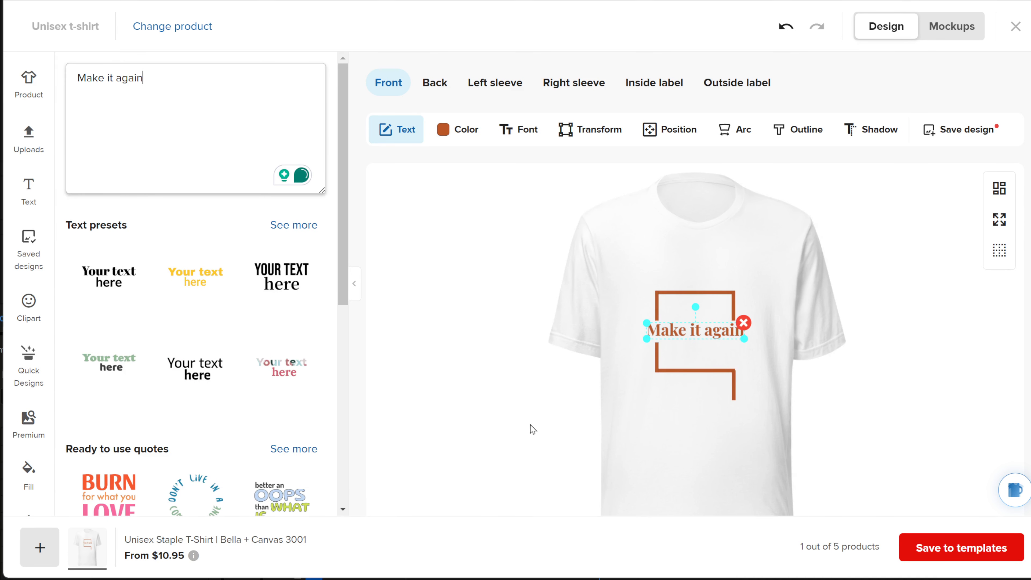
pyautogui.click(457, 129)
pyautogui.click(243, 265)
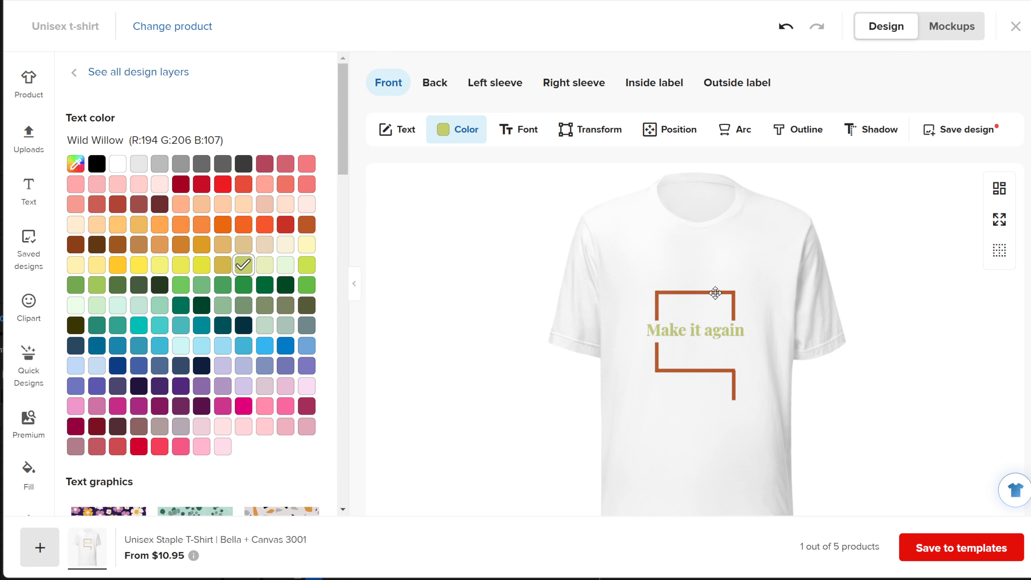
# Try several fonts on "Make it again" and apply a wide, bold sans-serif one
pyautogui.click(518, 130)
pyautogui.click(260, 335)
pyautogui.scroll(-5, 203, 361)
pyautogui.click(179, 342)
pyautogui.click(174, 380)
pyautogui.scroll(-3, 171, 370)
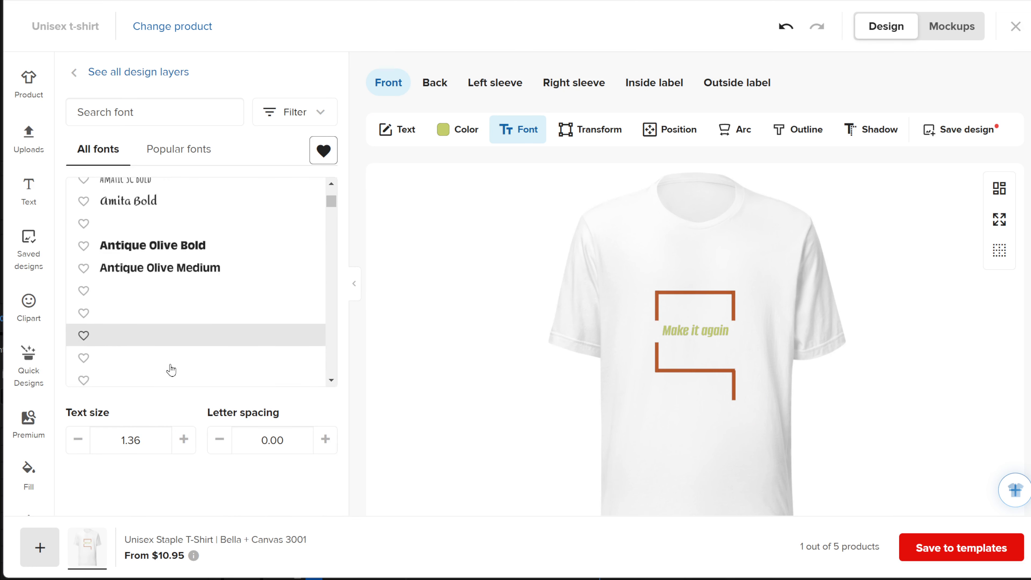
pyautogui.click(171, 378)
# Look through the transform, arc, shadow and text options for "Make it again"
pyautogui.click(590, 130)
pyautogui.click(734, 129)
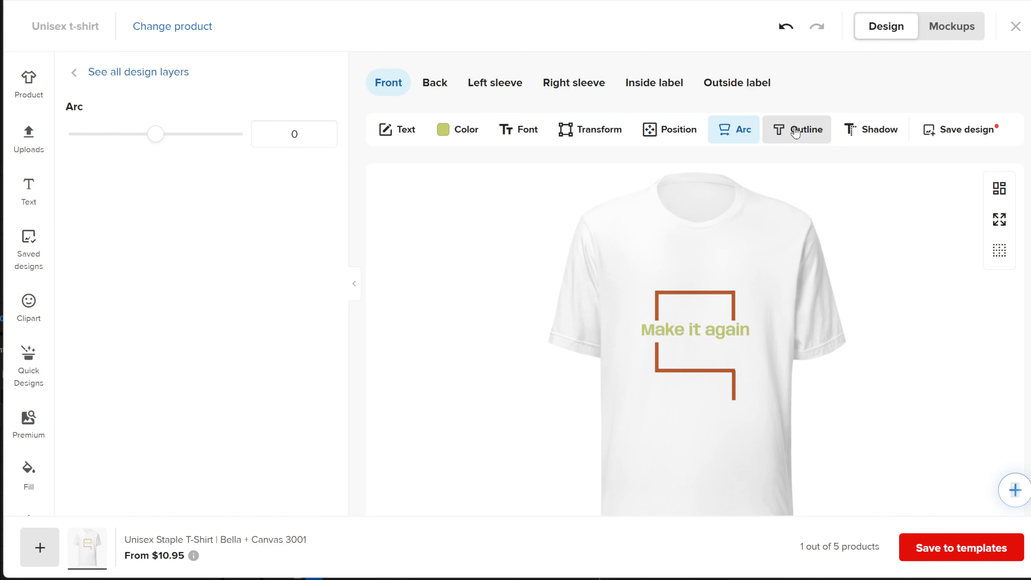
pyautogui.click(870, 129)
pyautogui.click(397, 130)
# Add the saved Design 5 to the shirt's front and place it below "Make it again"
pyautogui.click(28, 247)
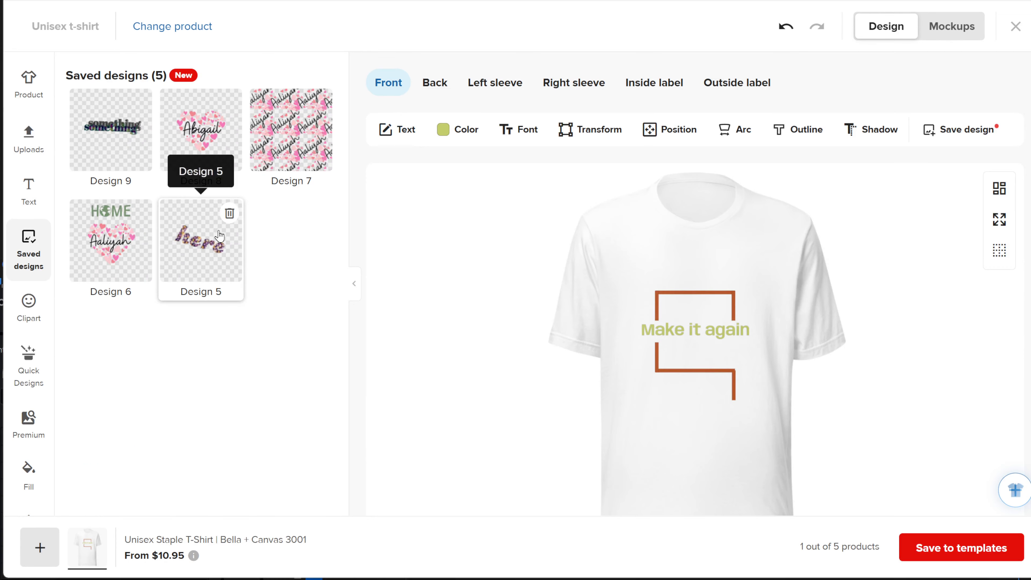
pyautogui.click(219, 236)
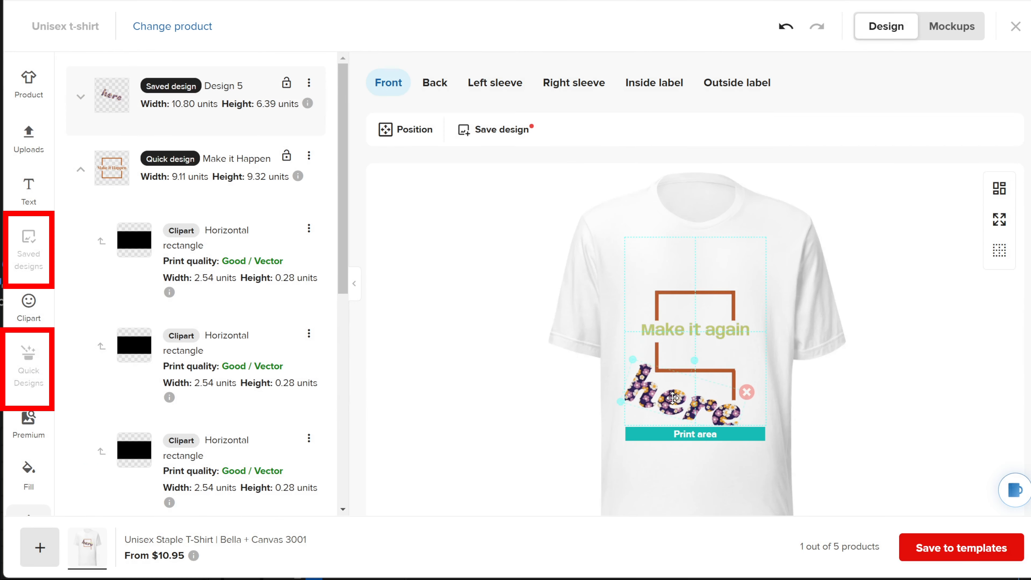
pyautogui.click(233, 330)
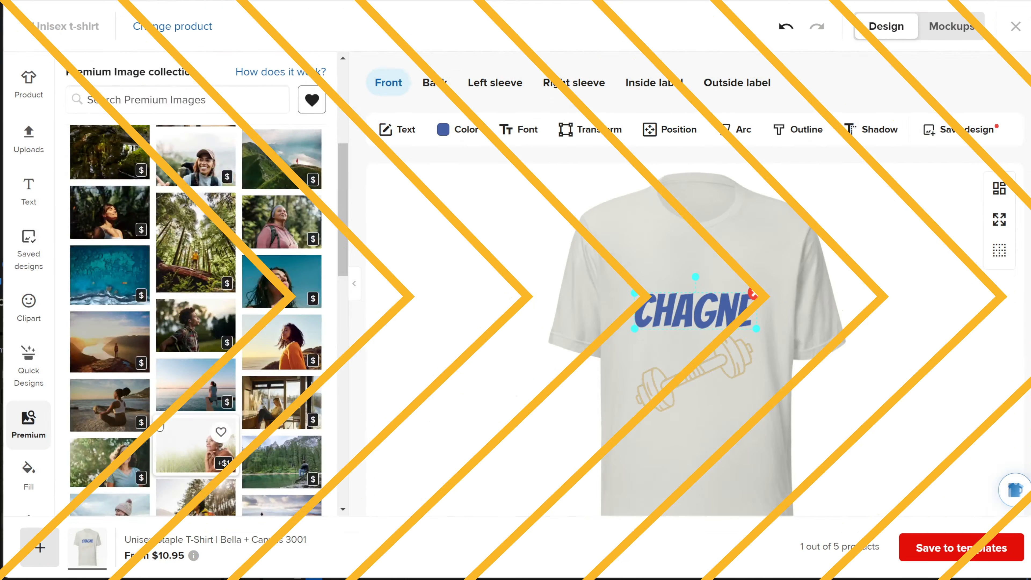
# Browse the Premium Image collection's stock images and show its vector graphics
pyautogui.scroll(-5, 159, 424)
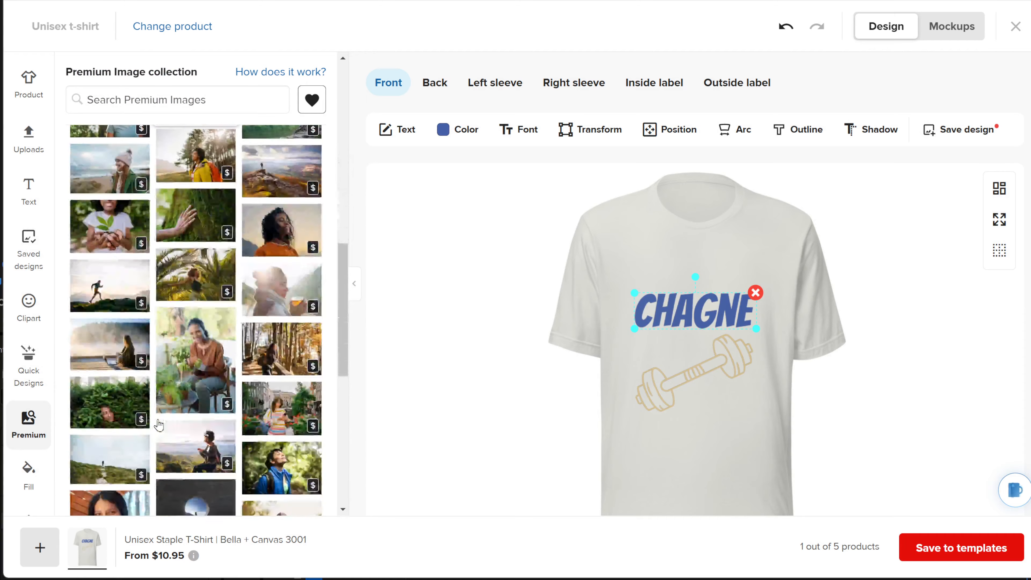
pyautogui.scroll(-10, 159, 424)
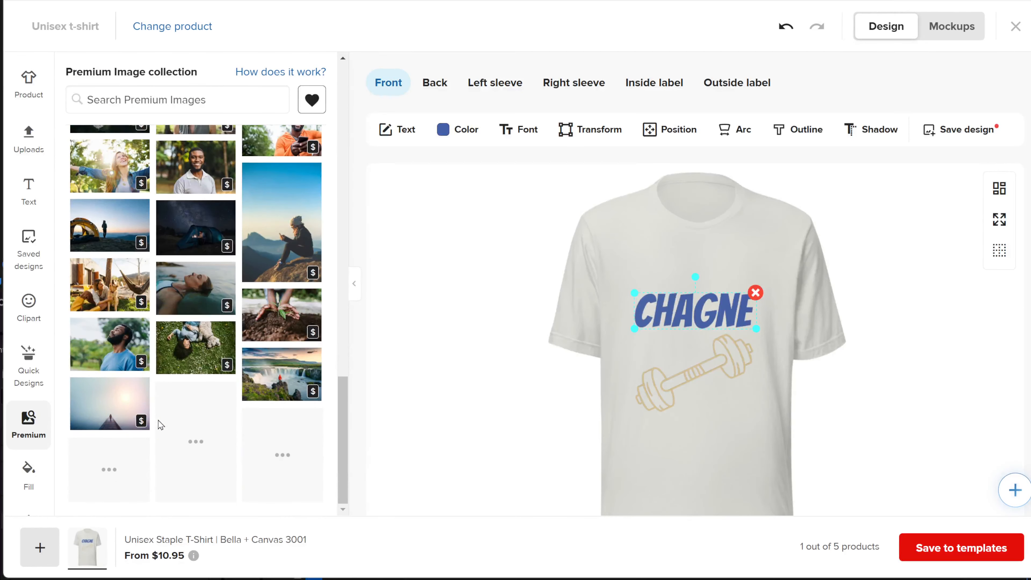
pyautogui.scroll(15, 160, 424)
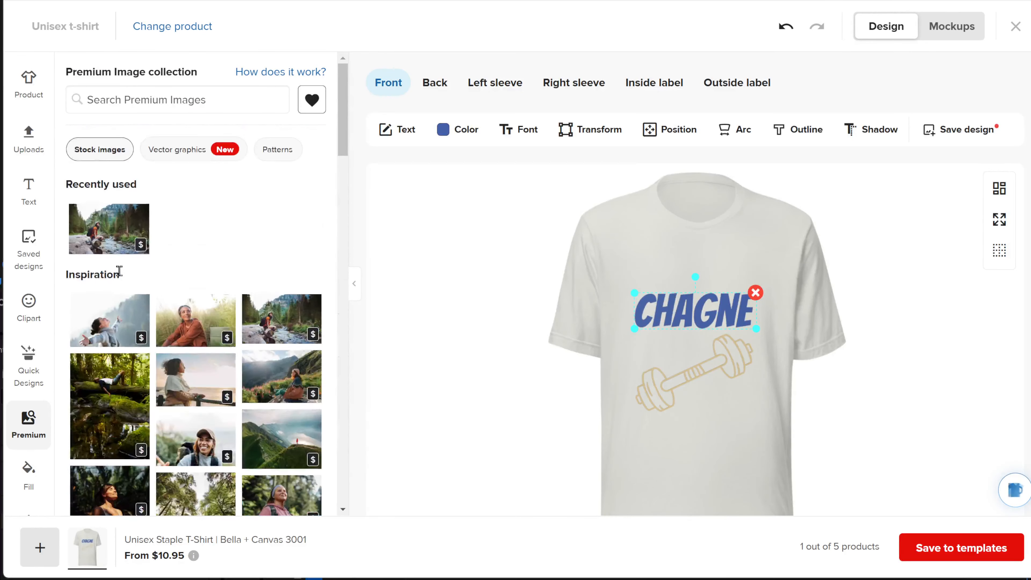
pyautogui.click(178, 149)
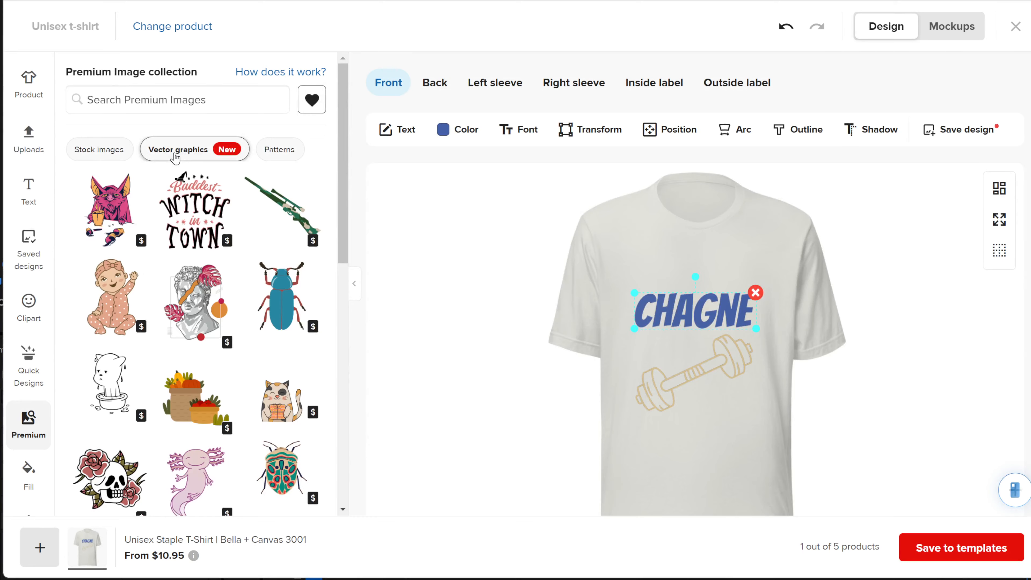
# Browse the premium vector graphics and patterns, and add the baby in polka-dot pajamas to the shirt's front
pyautogui.scroll(-10, 195, 398)
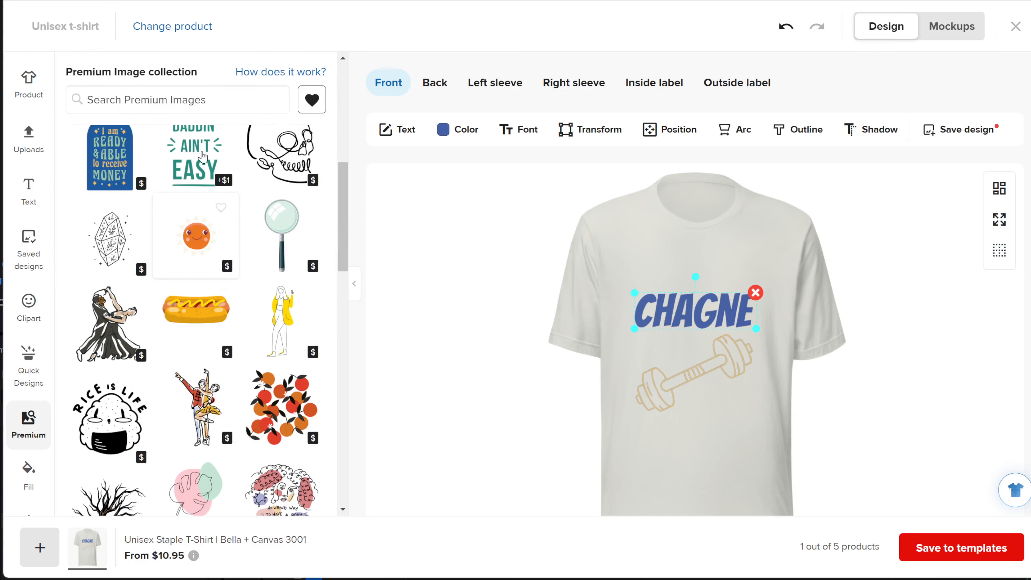
pyautogui.scroll(10, 202, 156)
pyautogui.click(278, 149)
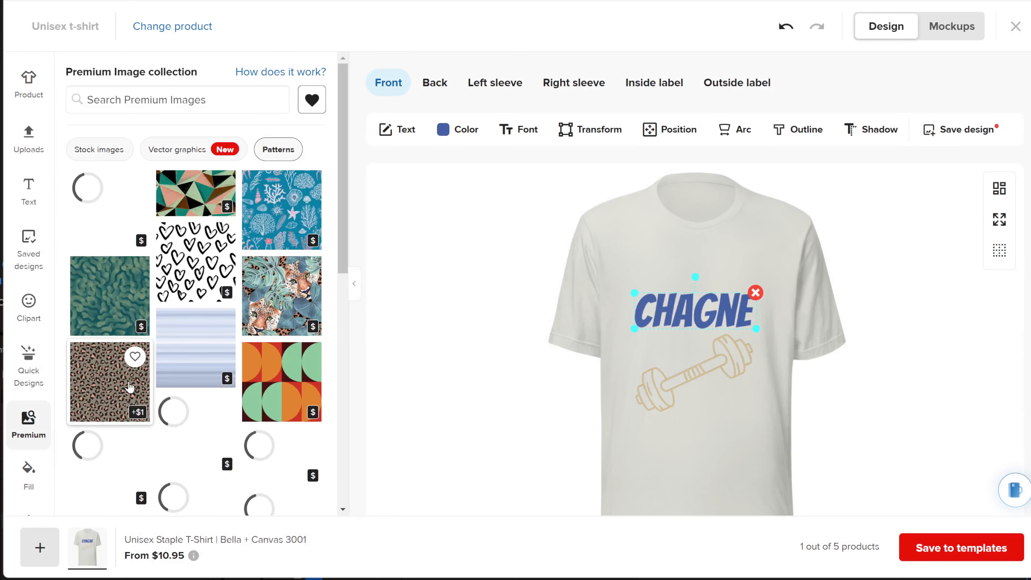
pyautogui.click(179, 149)
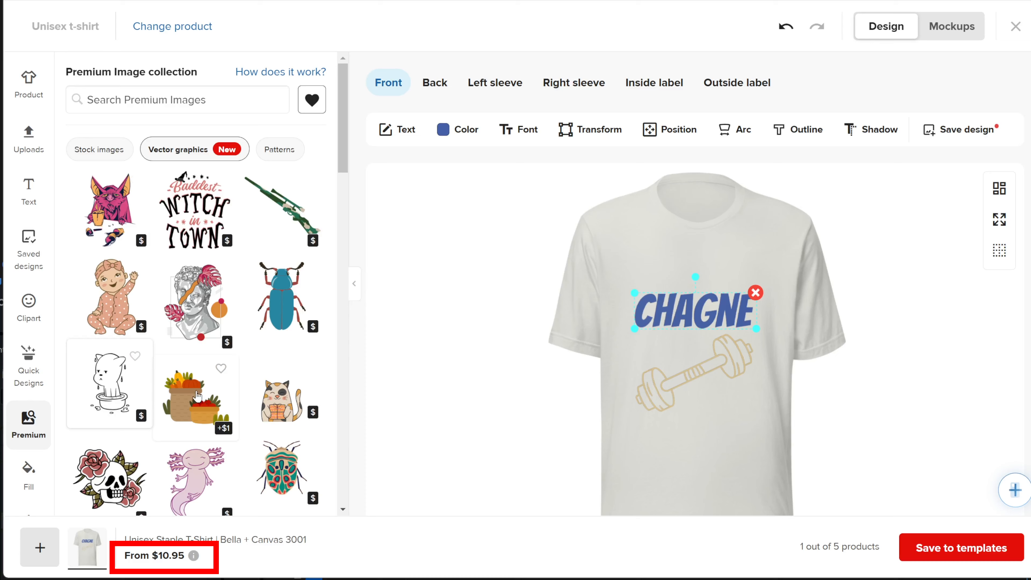
pyautogui.click(95, 353)
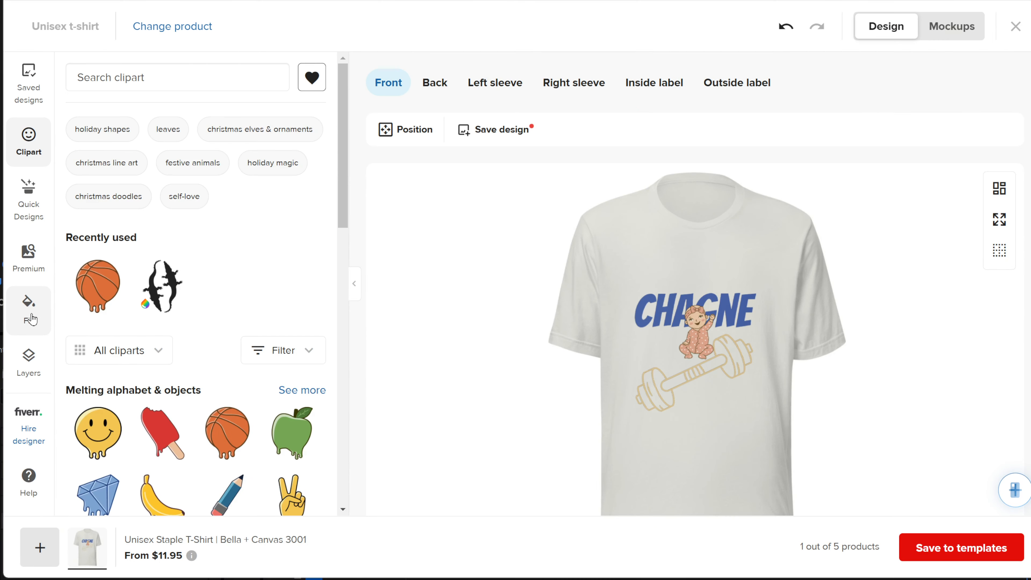
# Try Light Cyan, Careys Pink and a bright pinkish-red as fill colors behind the front design
pyautogui.click(47, 329)
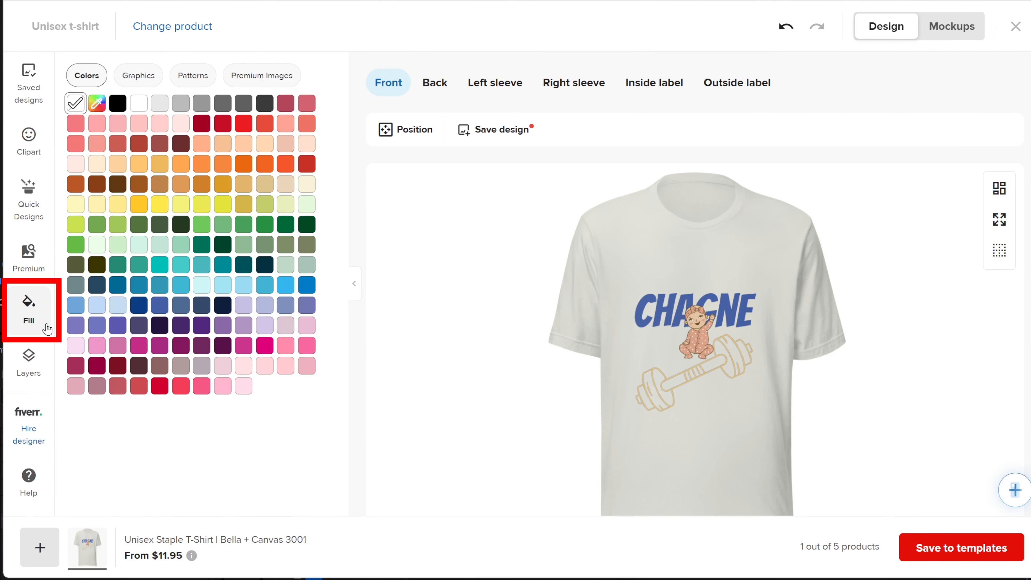
pyautogui.click(198, 290)
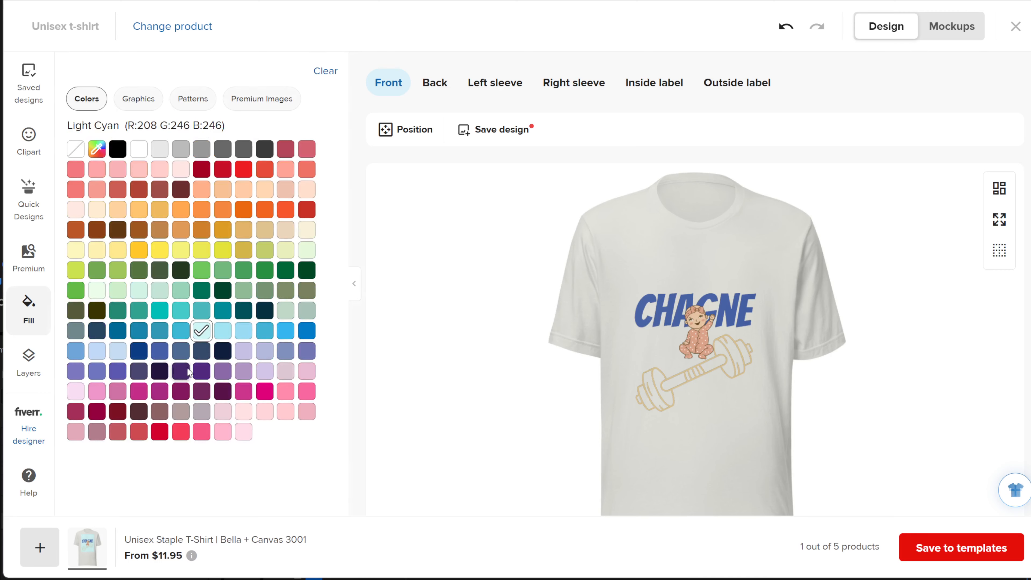
pyautogui.click(181, 411)
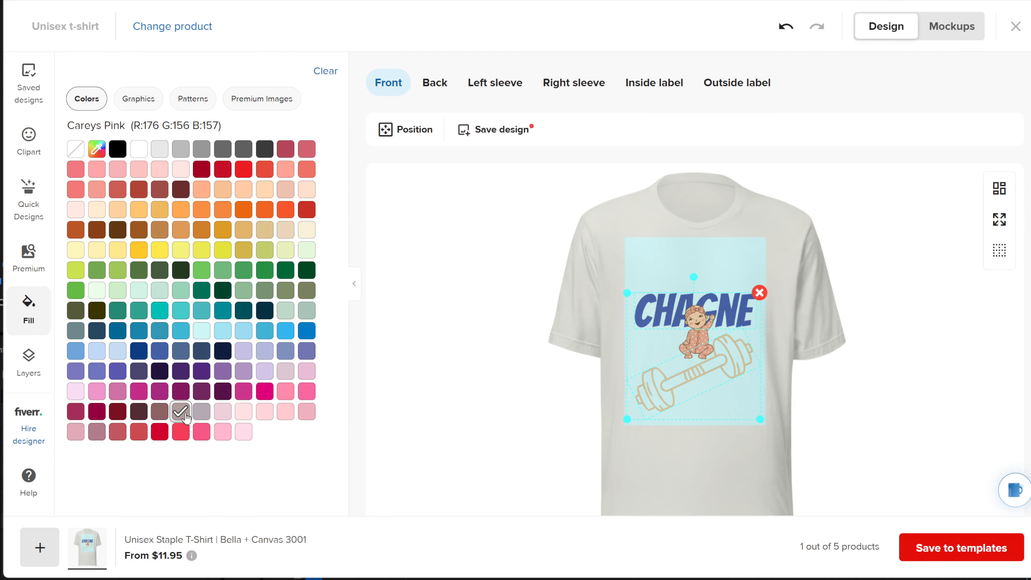
pyautogui.click(182, 433)
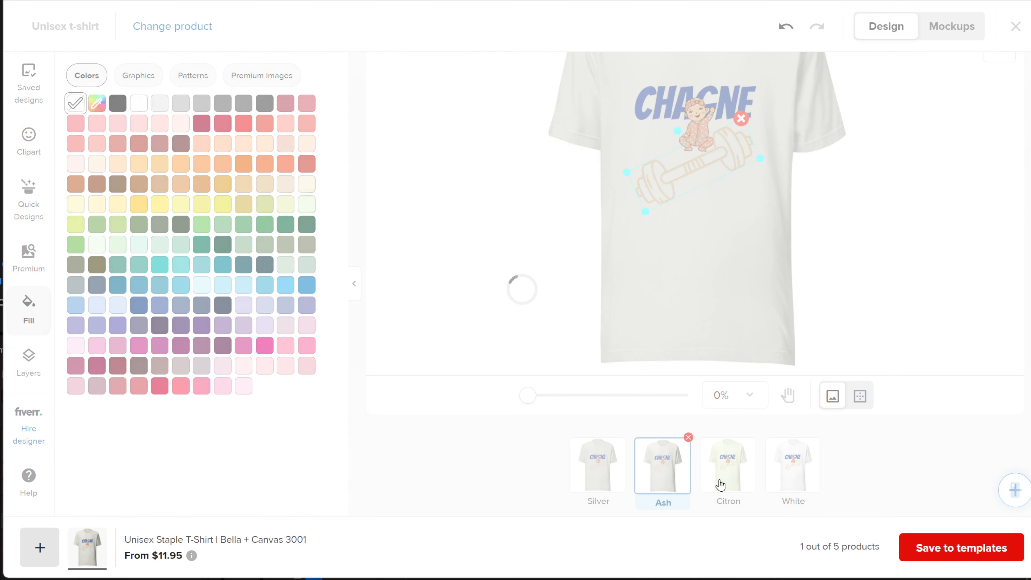
# Preview the design on the Citron shirt and switch the displayed shirt to White
pyautogui.click(726, 486)
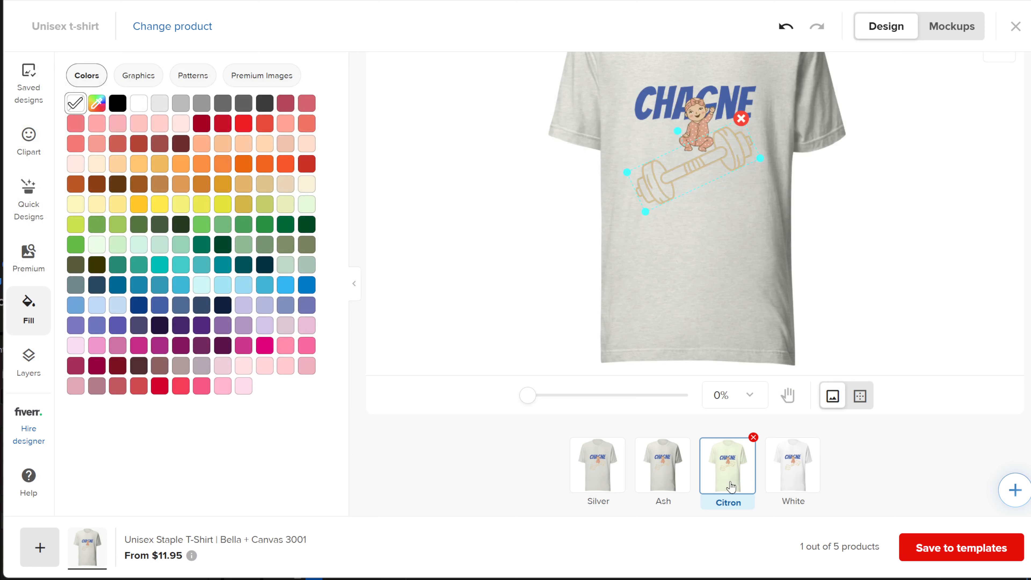
pyautogui.click(791, 489)
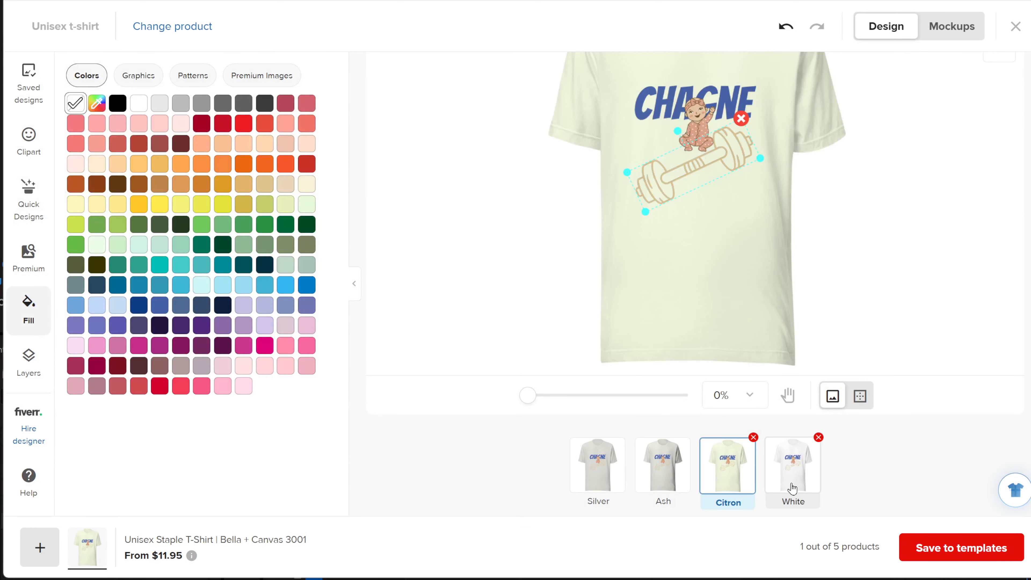
pyautogui.click(783, 490)
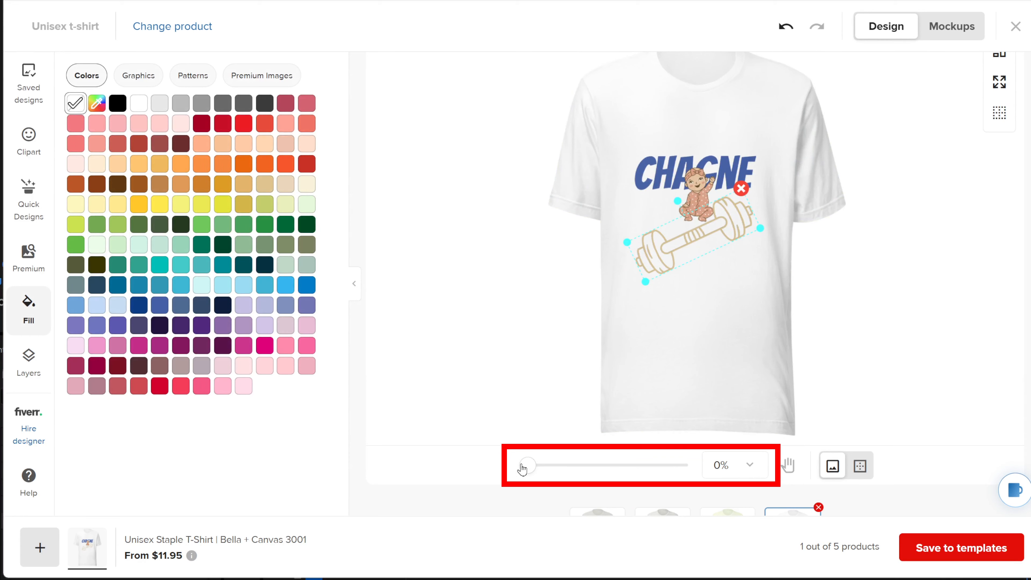
# Try the canvas zoom at 0% and view the front print area with the shirt mockup hidden and shown
pyautogui.moveTo(530, 469)
pyautogui.mouseDown()
pyautogui.moveTo(684, 475)
pyautogui.moveTo(519, 468)
pyautogui.mouseUp()
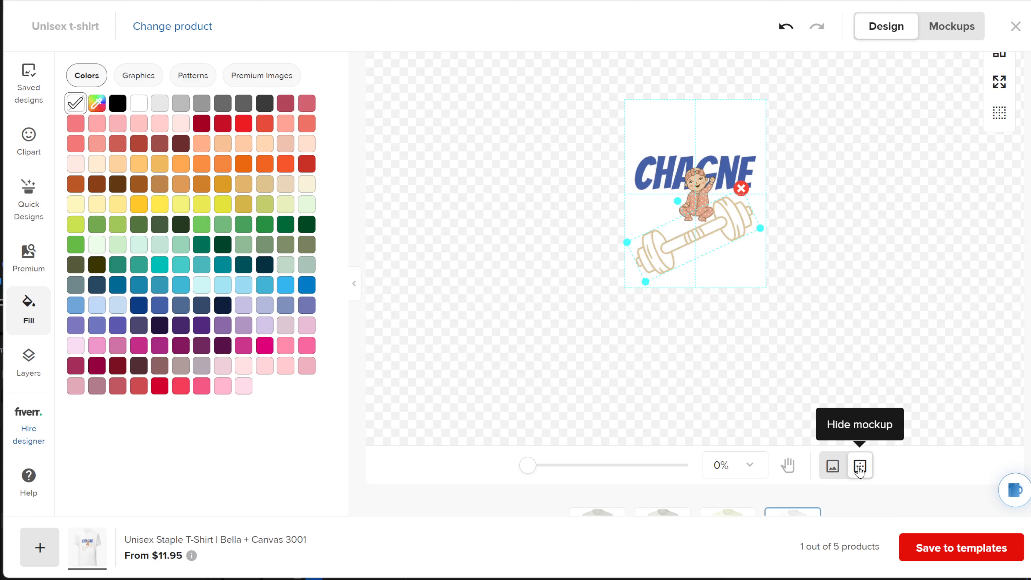
pyautogui.click(831, 467)
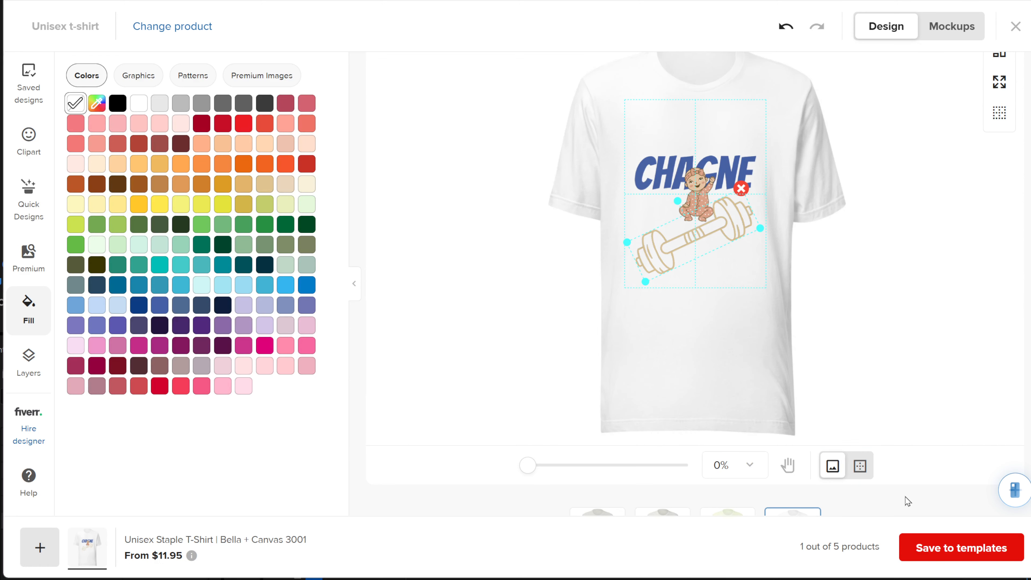
pyautogui.scroll(3, 913, 464)
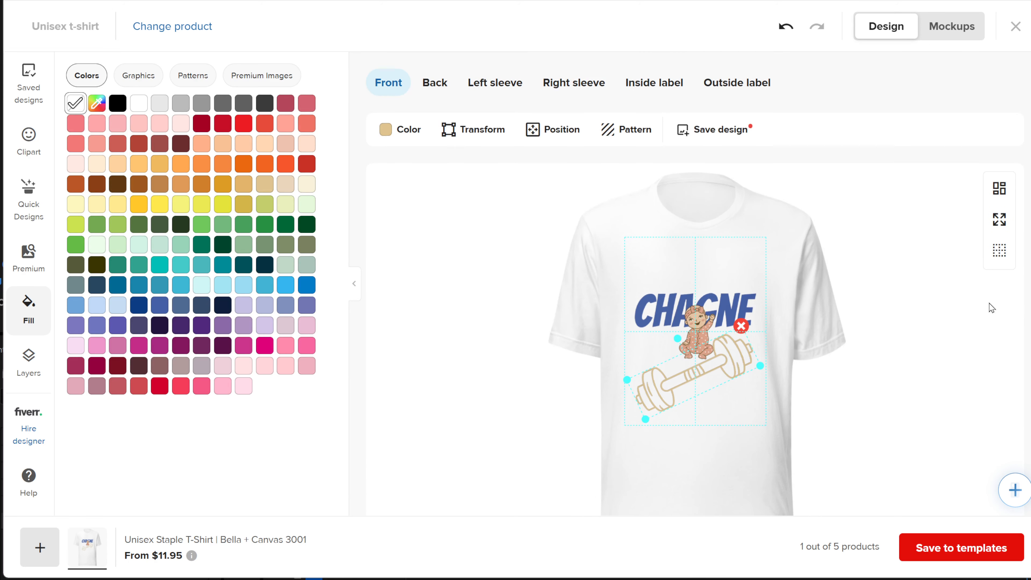
# View all the shirt's print placements together and preview the front in full screen
pyautogui.click(999, 189)
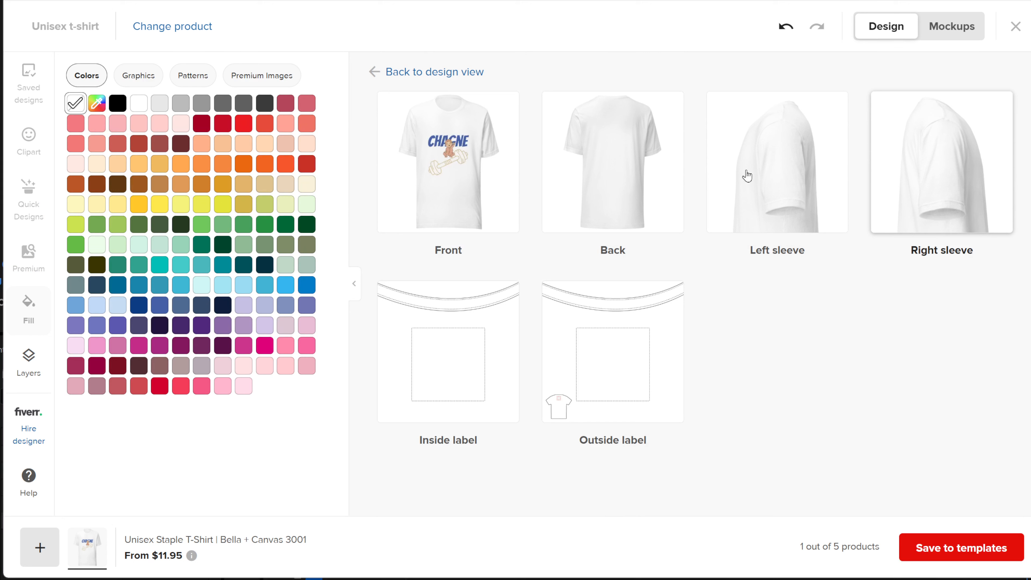
pyautogui.click(460, 73)
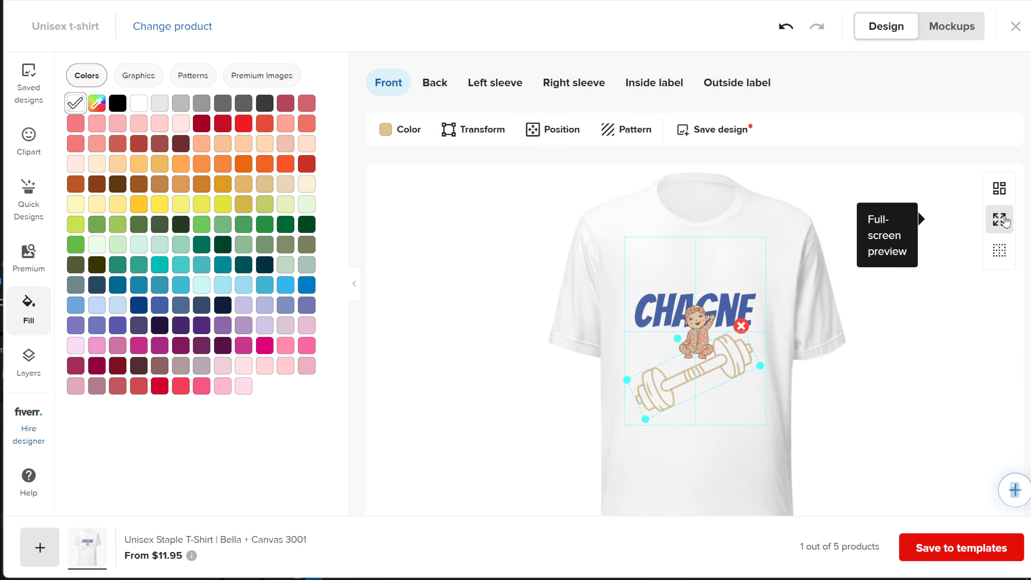
pyautogui.click(1000, 220)
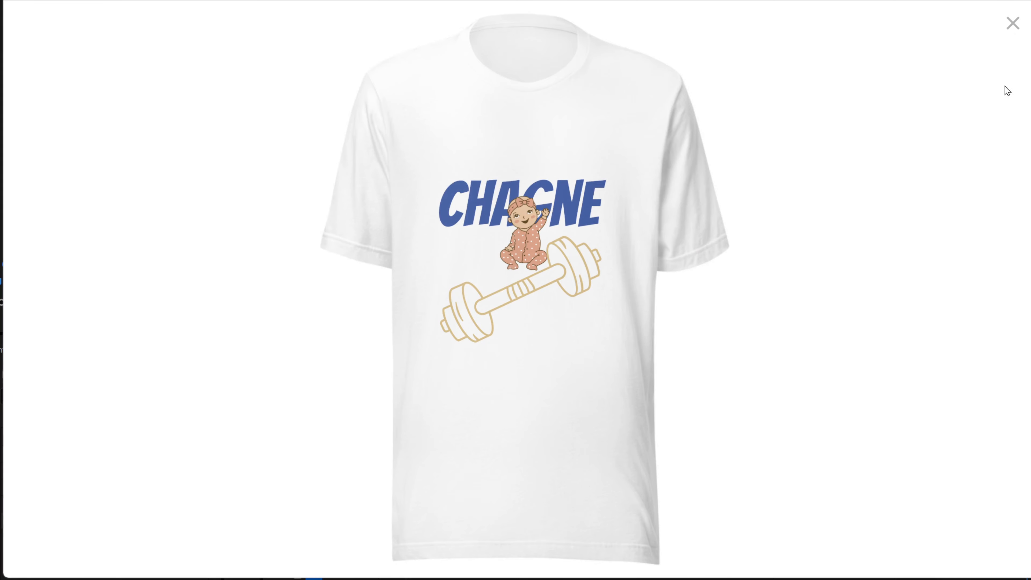
pyautogui.click(1011, 27)
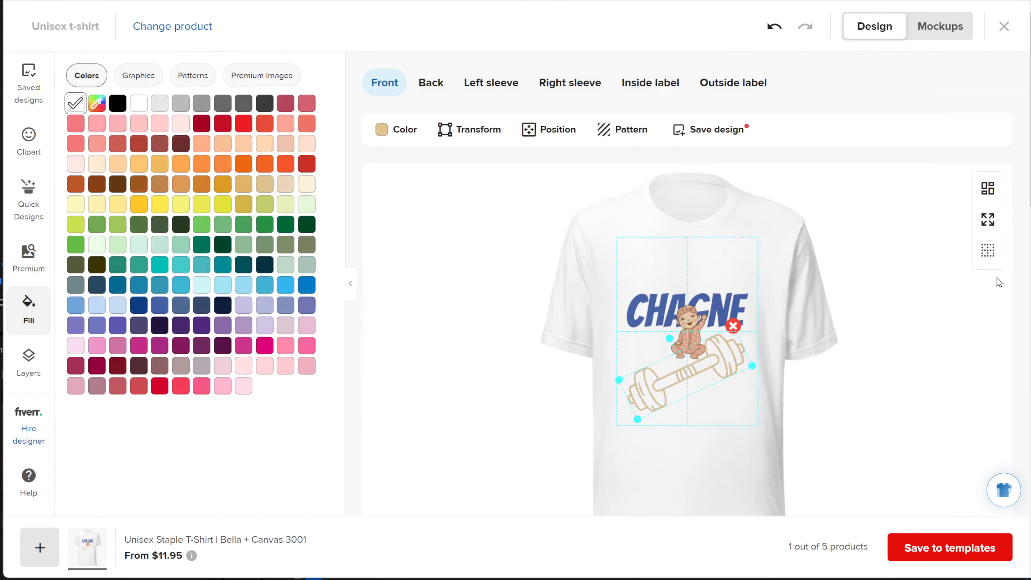
# Toggle the grid over the front print area and deselect the dumbbell
pyautogui.click(989, 251)
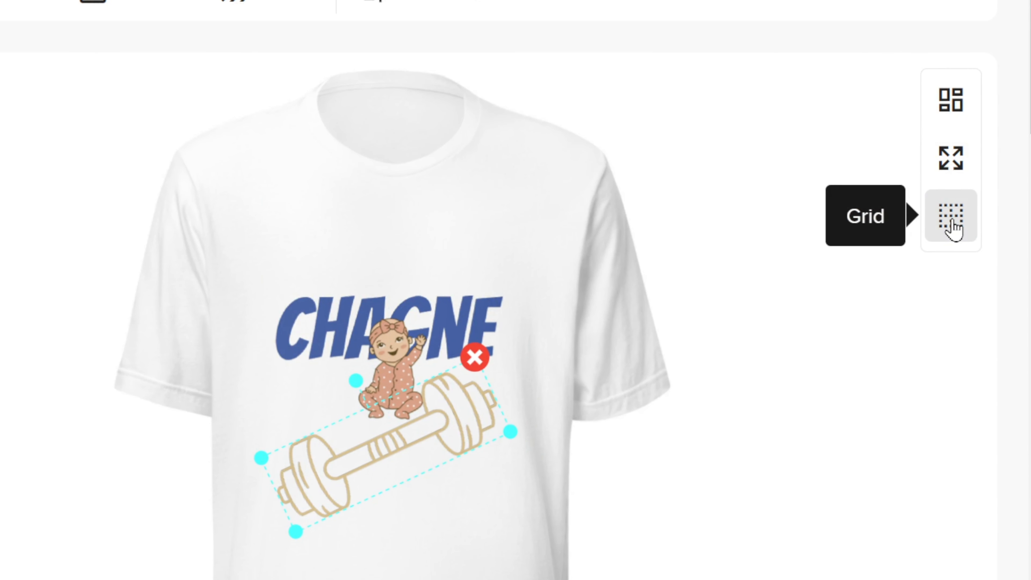
pyautogui.click(777, 424)
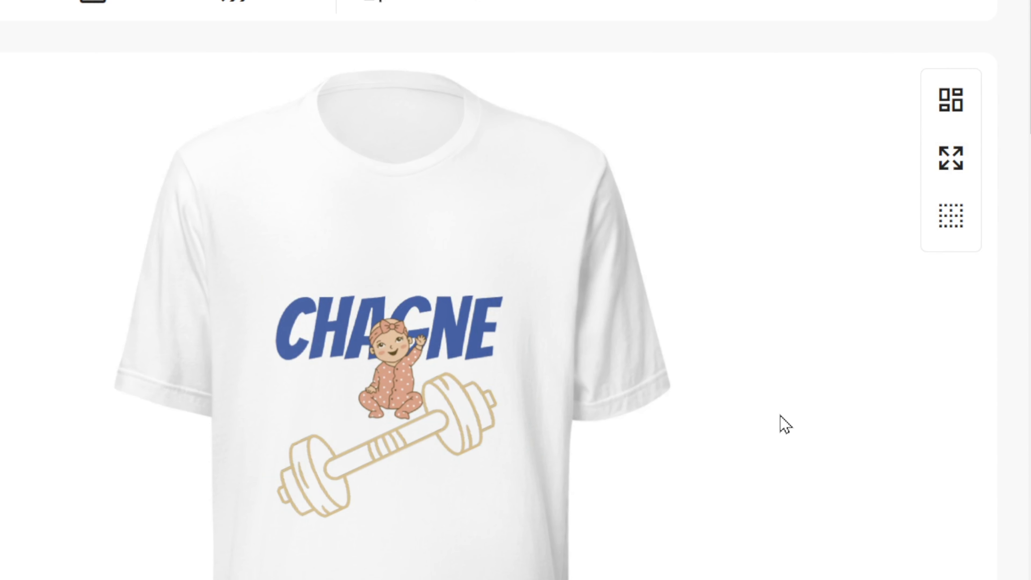
pyautogui.click(950, 223)
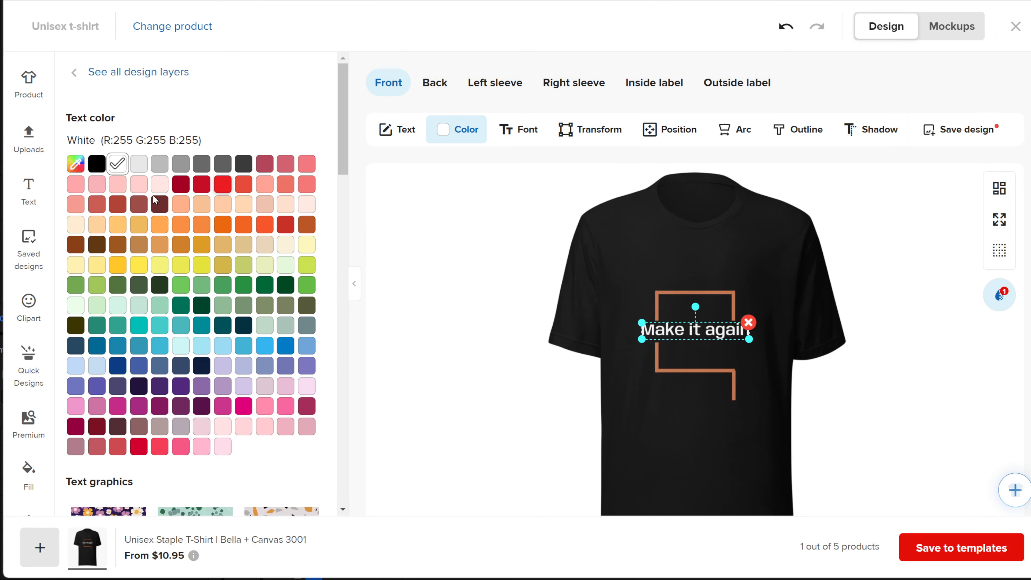
# Color "Make it again" Black on the black shirt and compare the print with Show adjusted mockup off and on
pyautogui.click(97, 164)
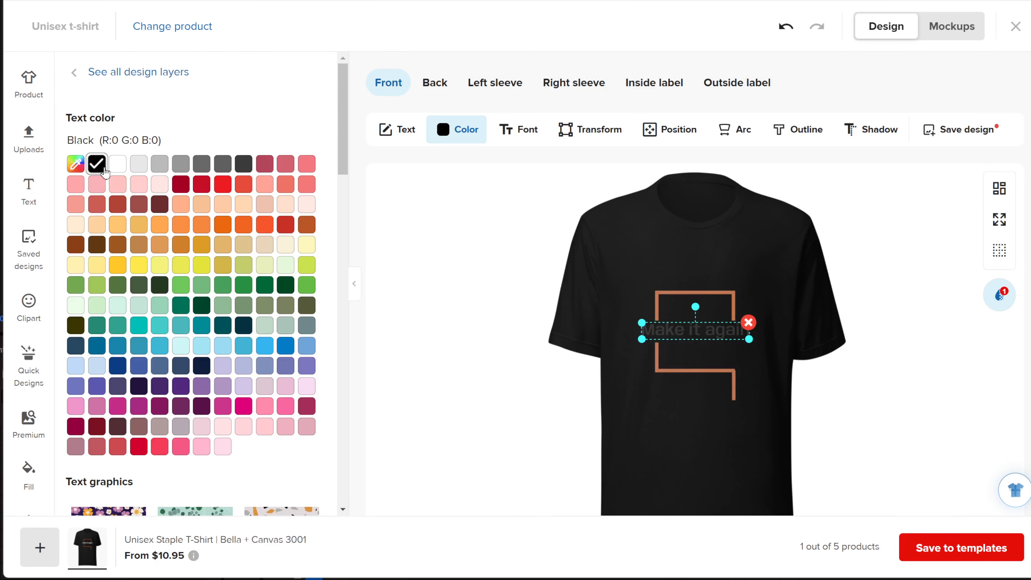
pyautogui.click(886, 406)
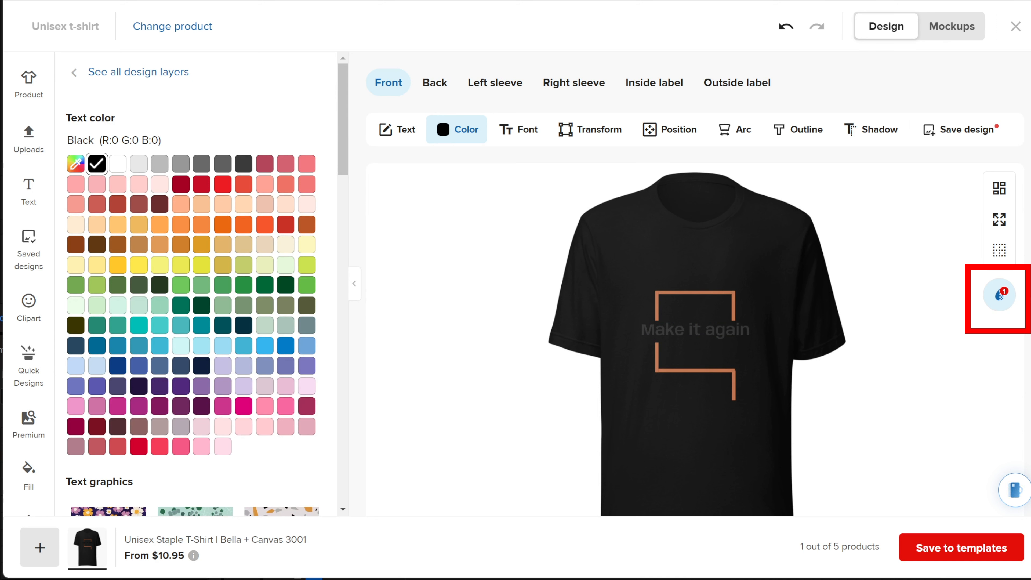
pyautogui.click(999, 296)
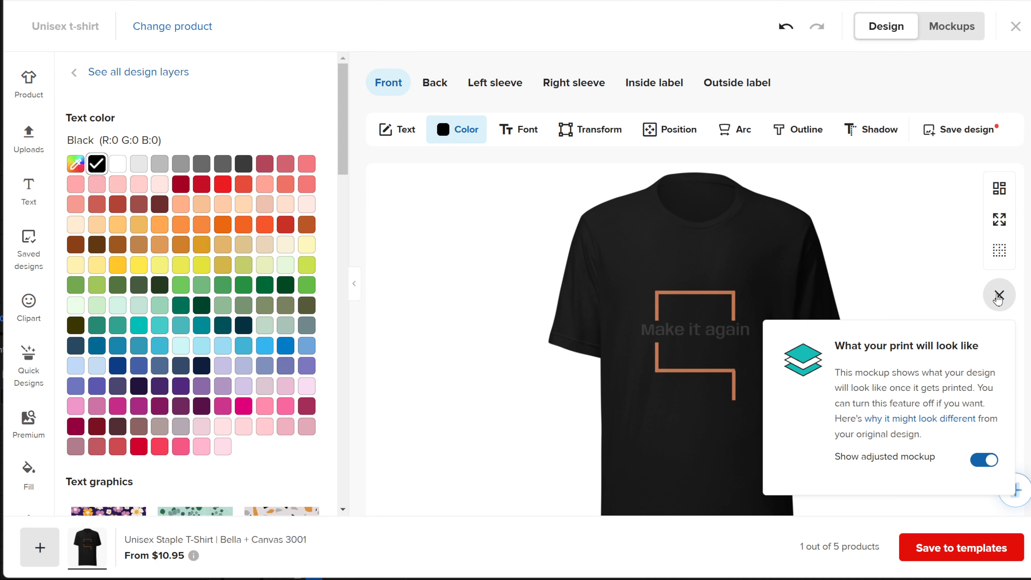
pyautogui.click(982, 461)
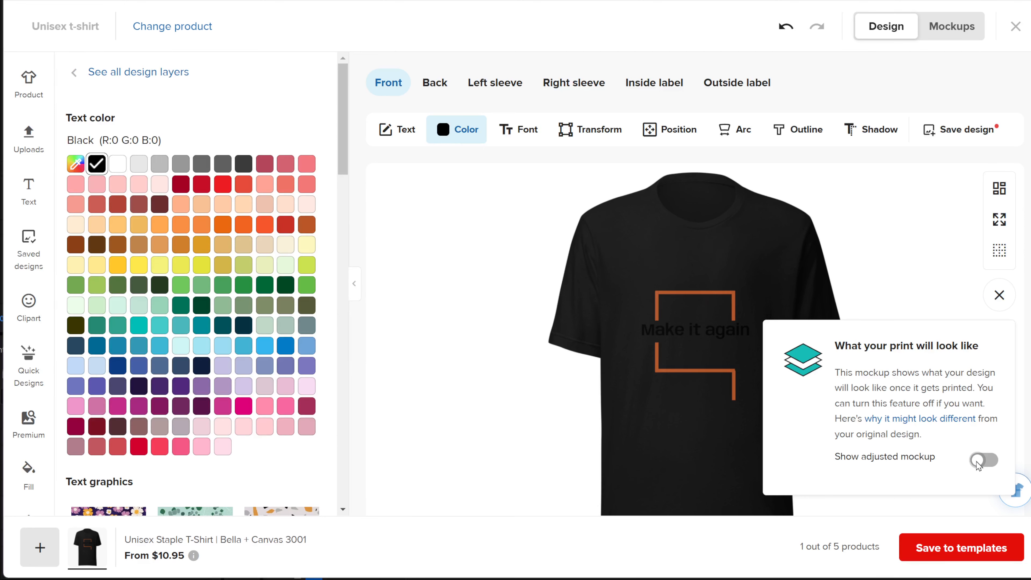
pyautogui.click(981, 460)
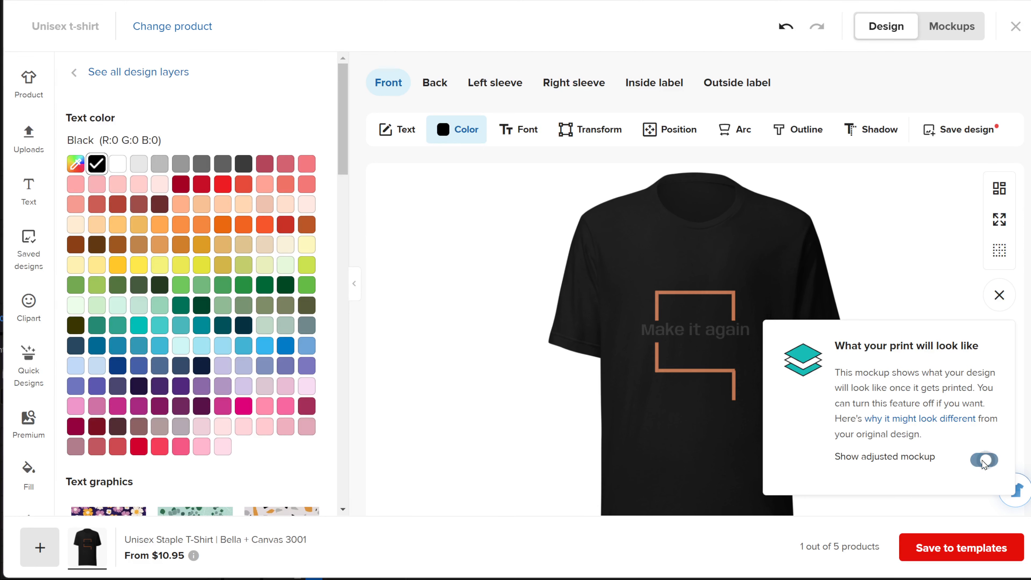
pyautogui.click(931, 221)
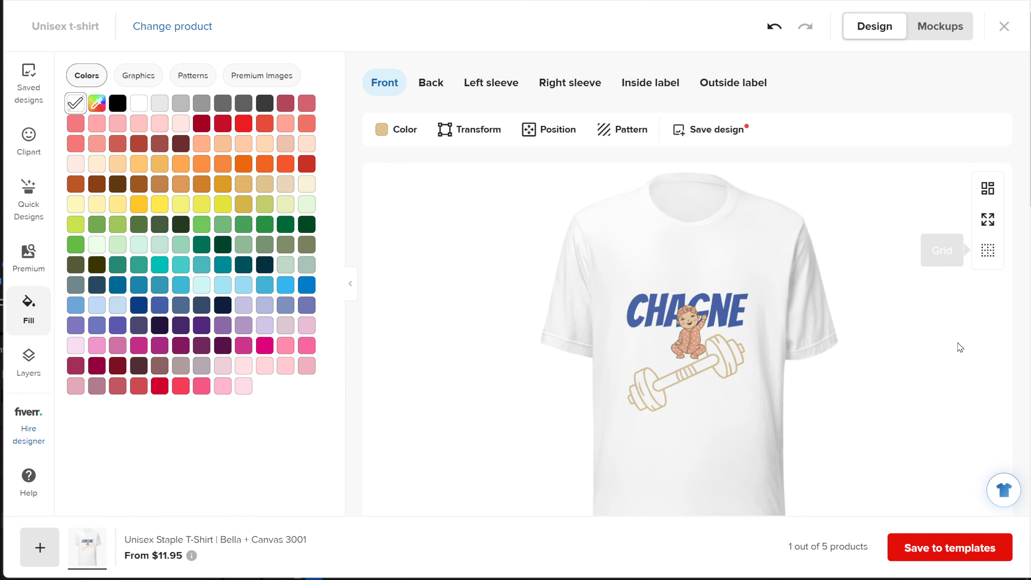
# Look through the suggested products for the CHAGNE design, such as the hoodie, sweatshirt, leggings and sweatpants
pyautogui.click(1005, 493)
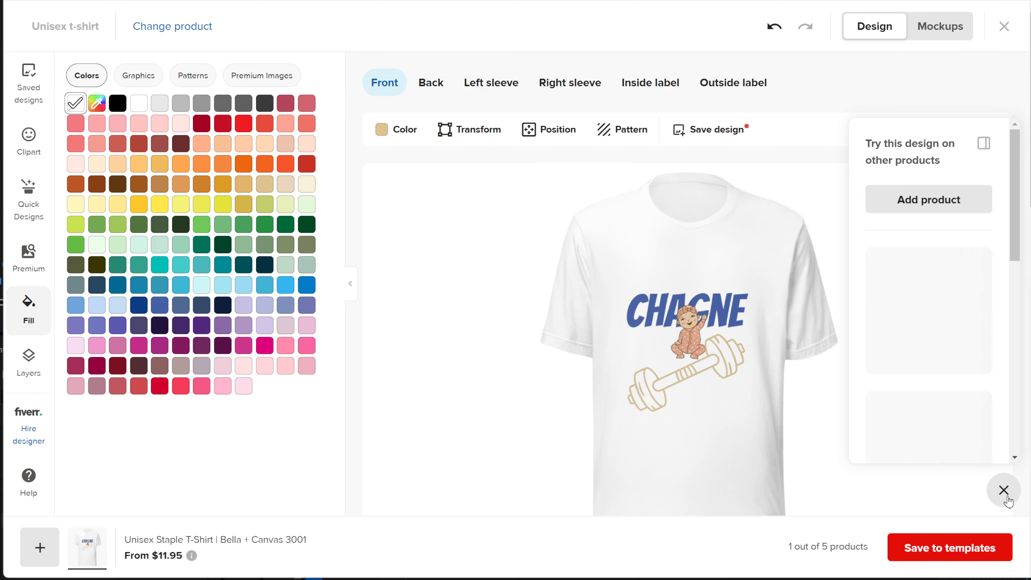
pyautogui.scroll(-6, 933, 309)
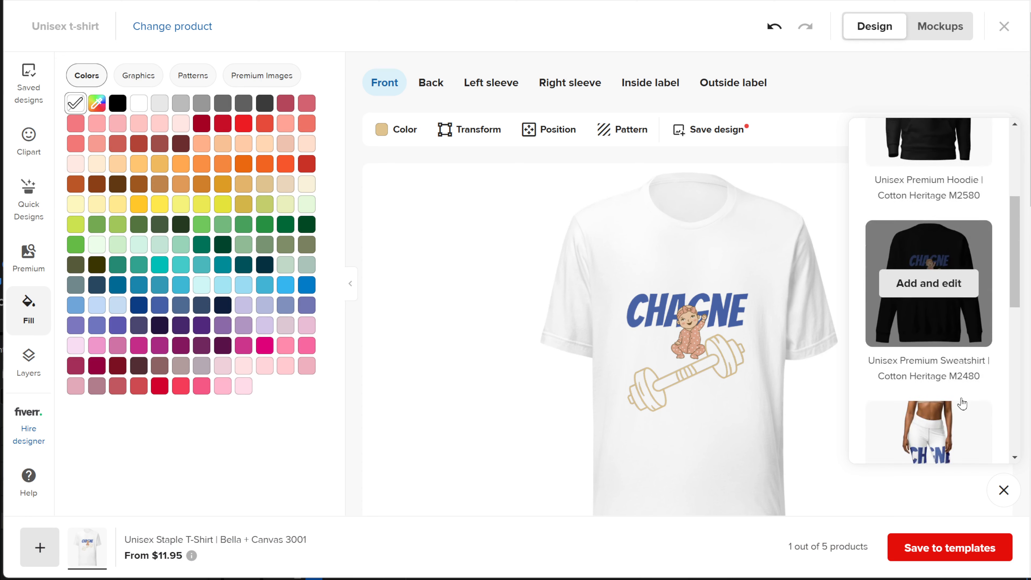
pyautogui.scroll(-8, 1002, 435)
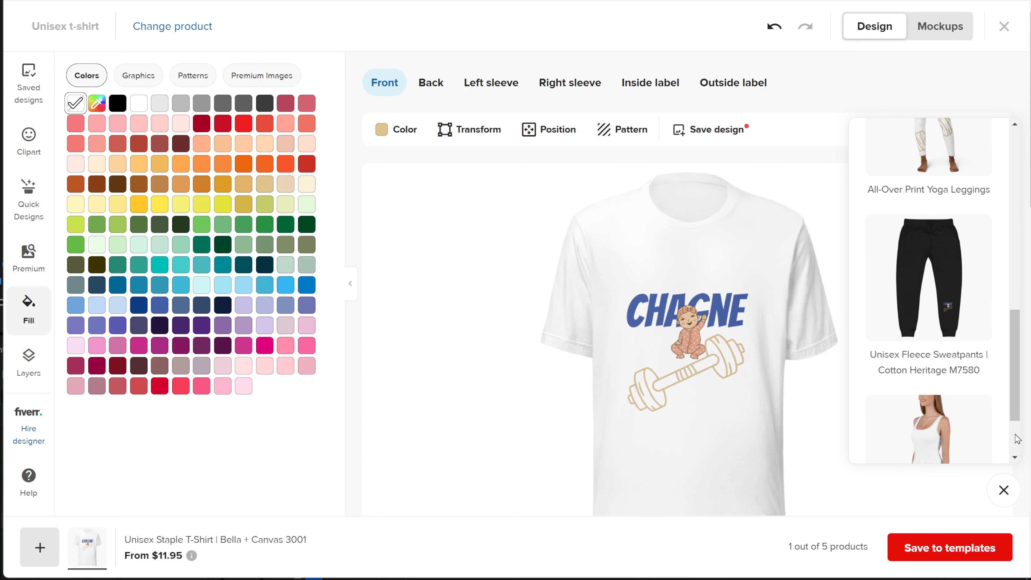
pyautogui.moveTo(990, 428)
pyautogui.scroll(15, 983, 426)
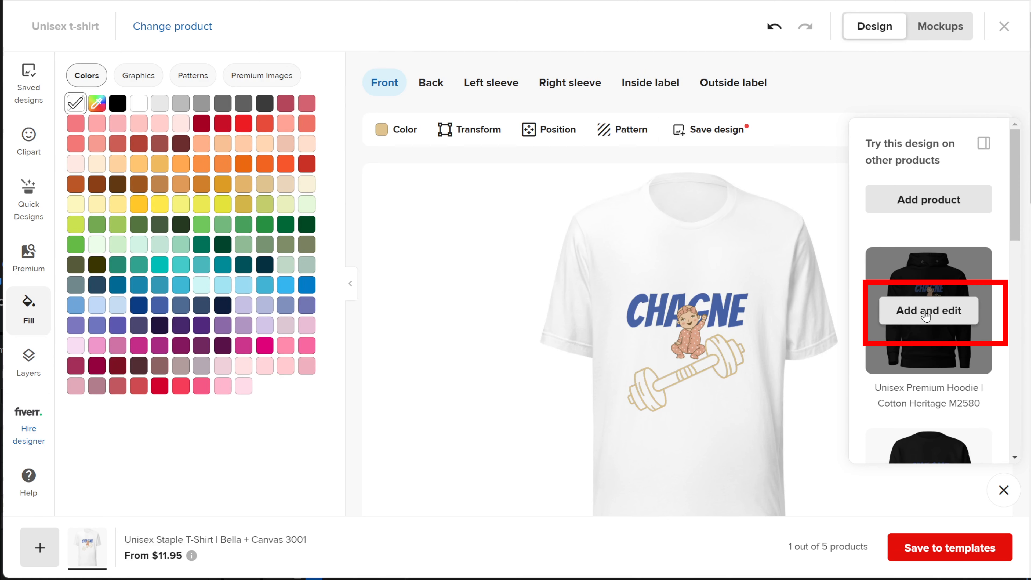
# Start adding another product for the design and browse the available product categories
pyautogui.click(934, 203)
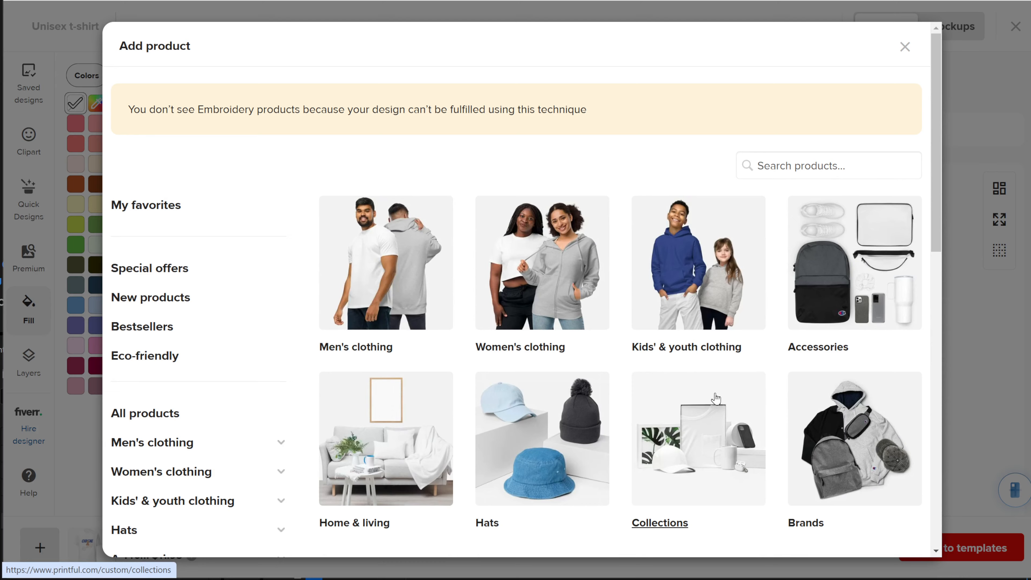
pyautogui.scroll(-10, 715, 398)
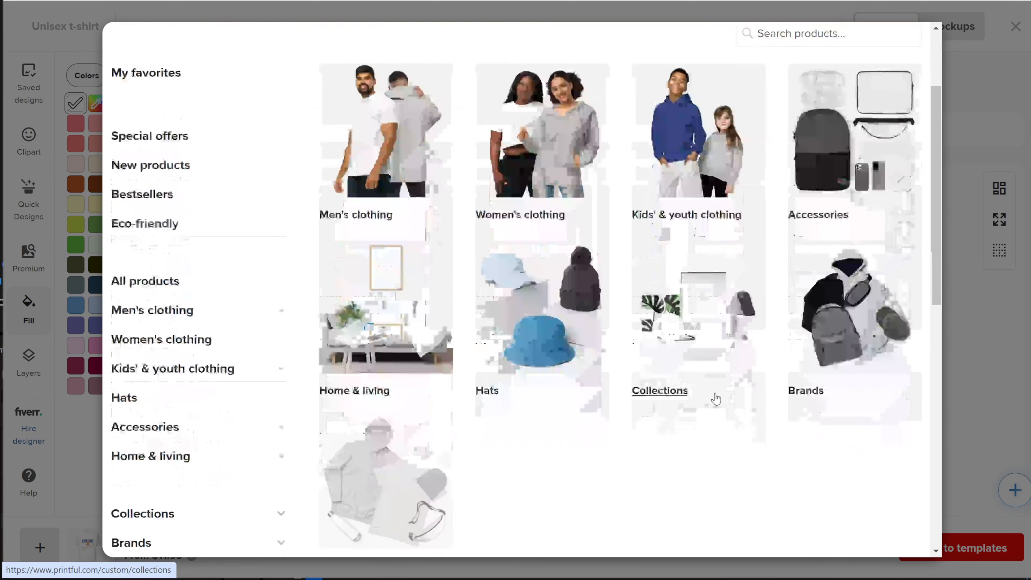
pyautogui.scroll(-4, 717, 398)
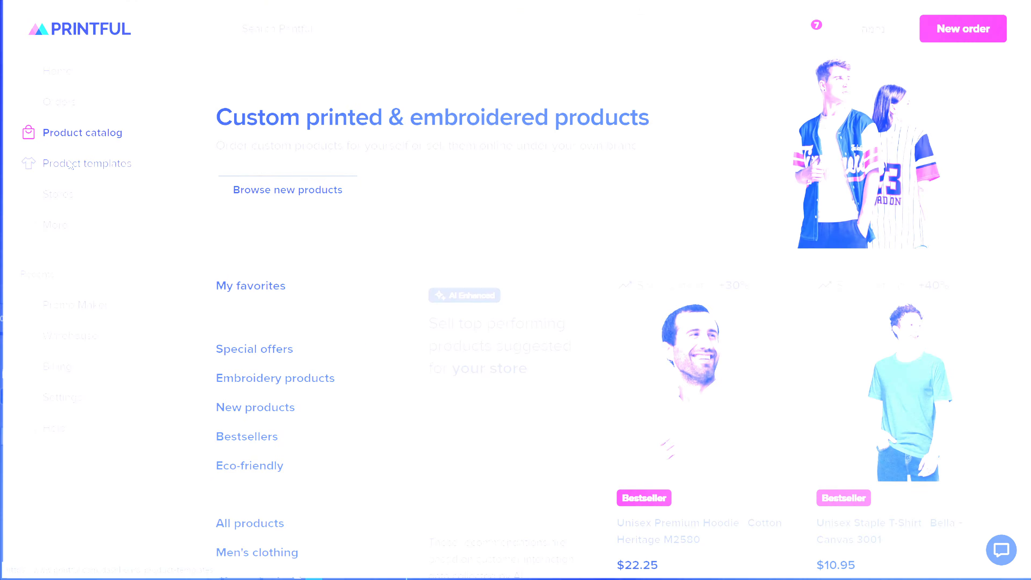
# Open the saved product templates and sort them by oldest creation date, followed by title from A to Z
pyautogui.click(89, 163)
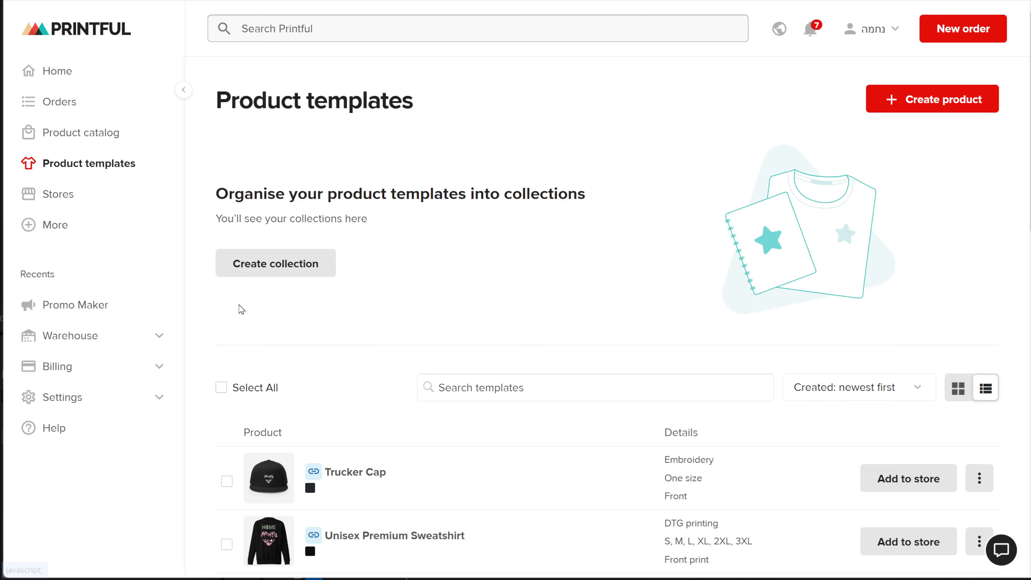
pyautogui.scroll(-2, 536, 396)
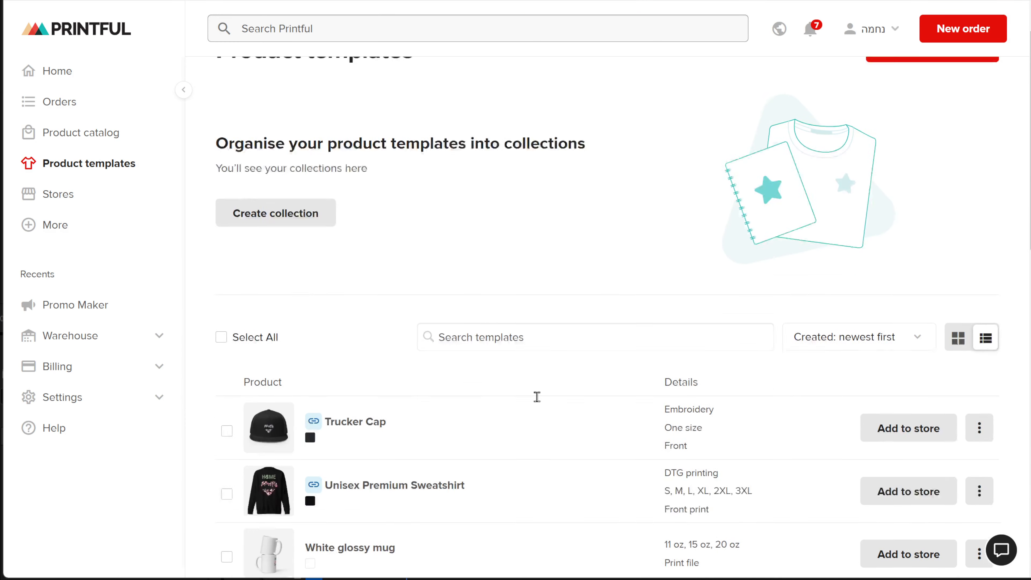
pyautogui.click(509, 319)
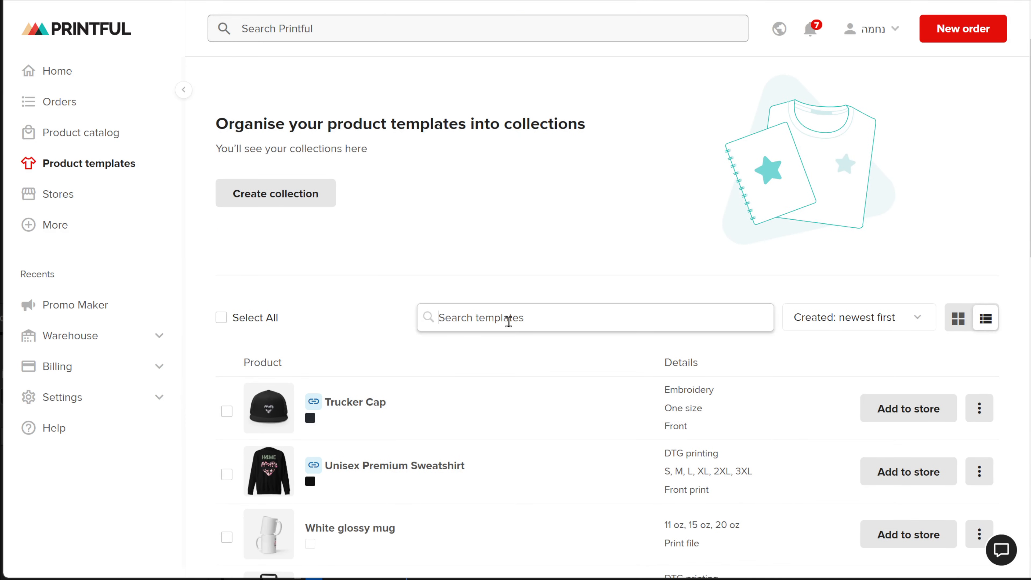
pyautogui.click(848, 327)
pyautogui.click(845, 386)
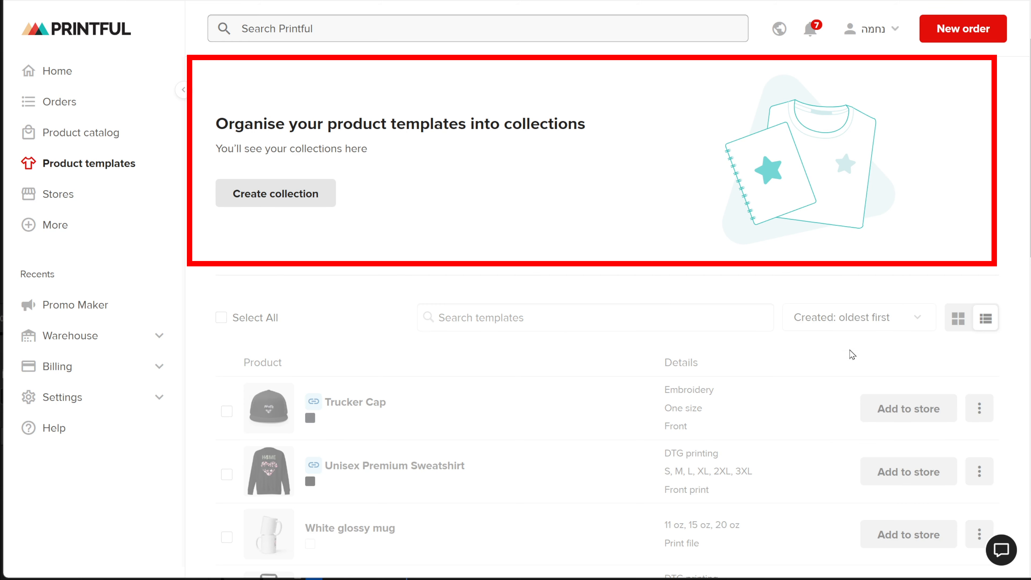
pyautogui.click(865, 327)
pyautogui.click(834, 471)
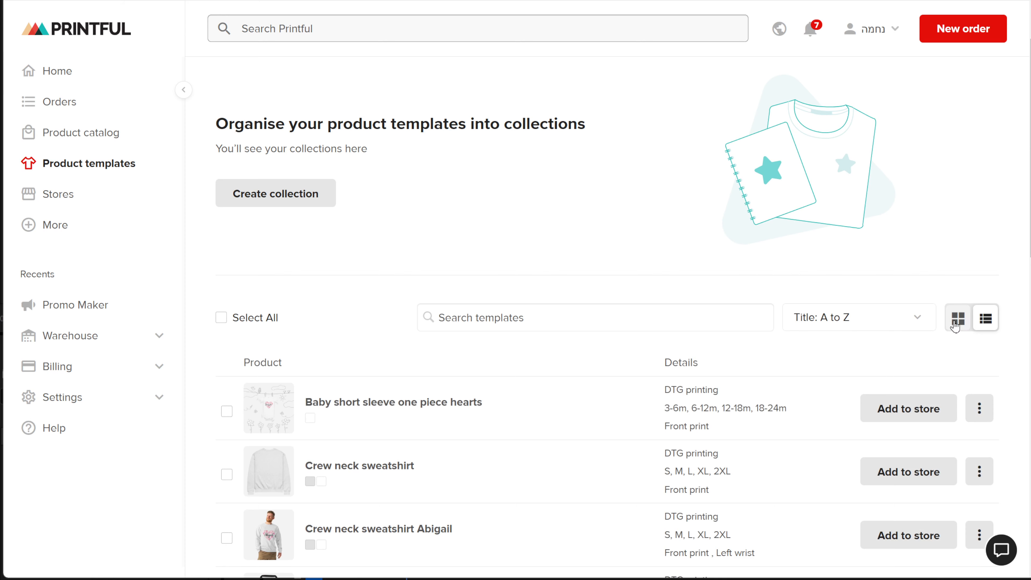
# Show the product templates as a grid and try searching them for "cap"
pyautogui.click(957, 325)
pyautogui.click(984, 324)
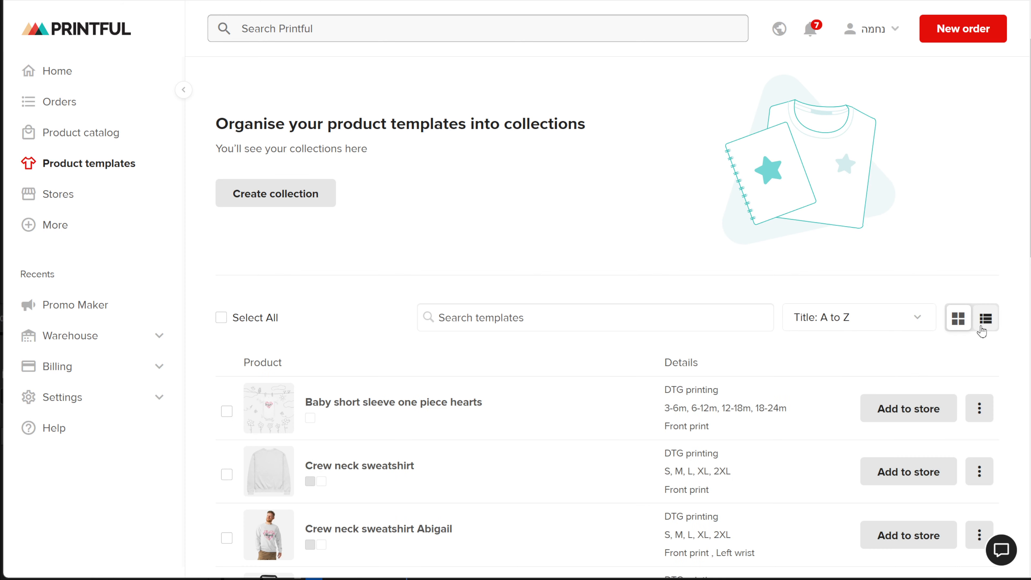
pyautogui.click(957, 328)
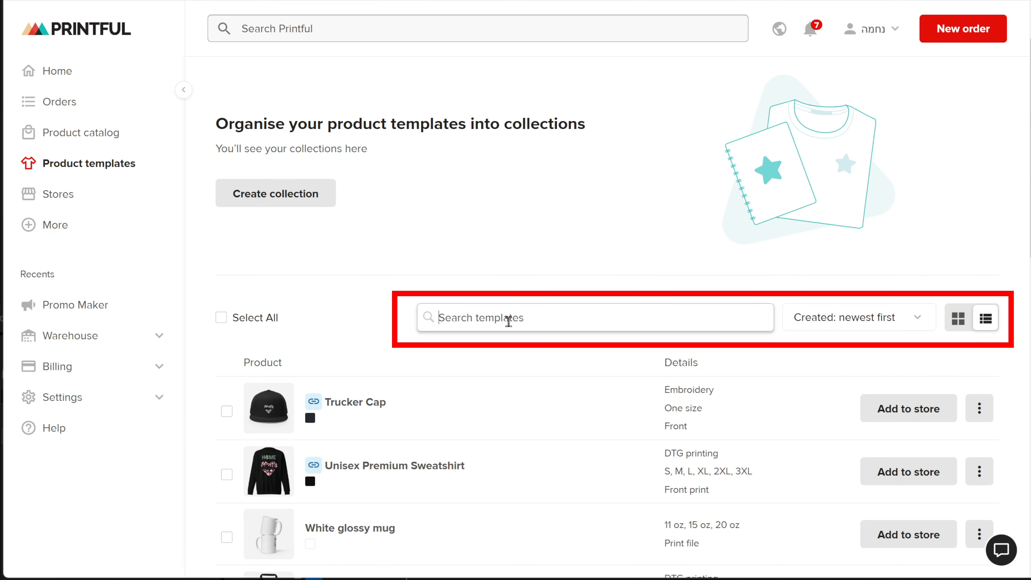
pyautogui.write('cap')
pyautogui.doubleClick(465, 321)
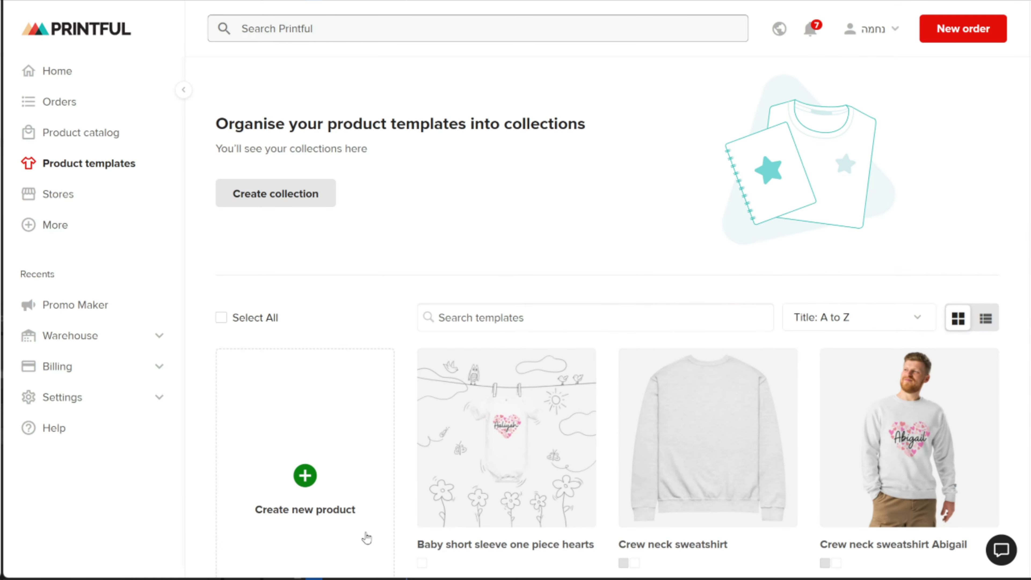
# Open the Baby short sleeve one piece hearts template for editing, close the editor, and start adding the template to a store
pyautogui.moveTo(520, 519)
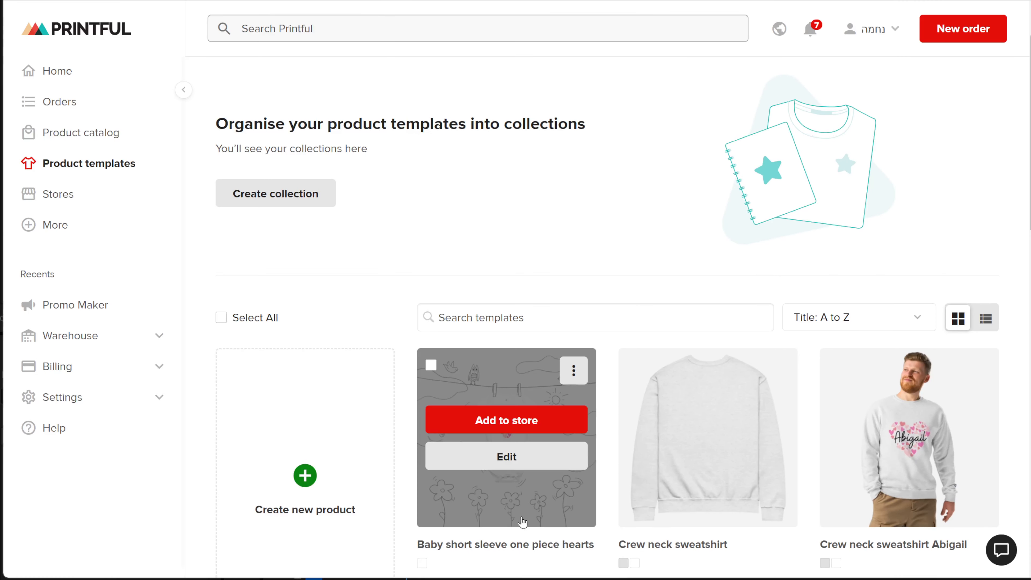
pyautogui.click(522, 469)
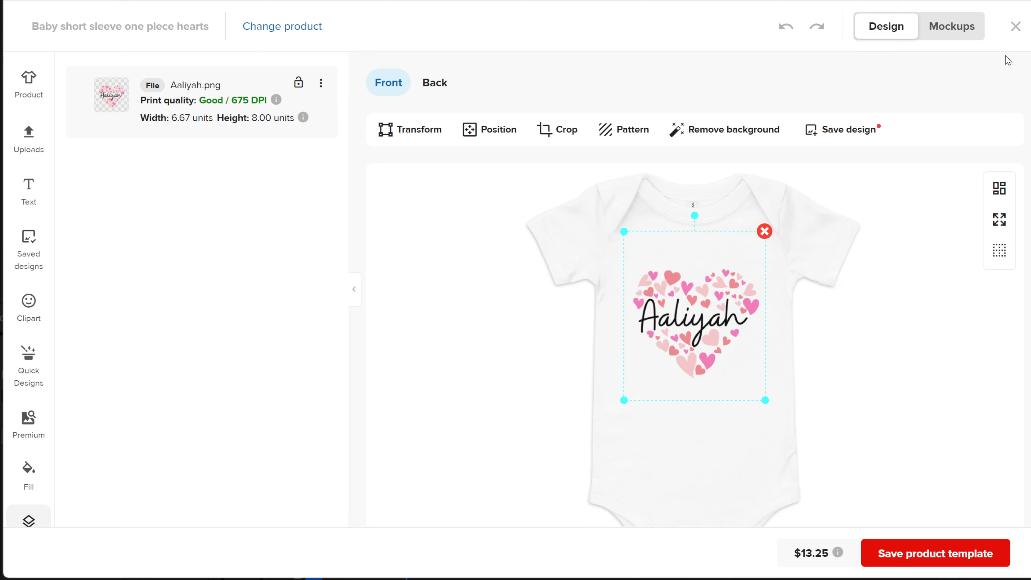
pyautogui.click(1016, 26)
pyautogui.moveTo(711, 433)
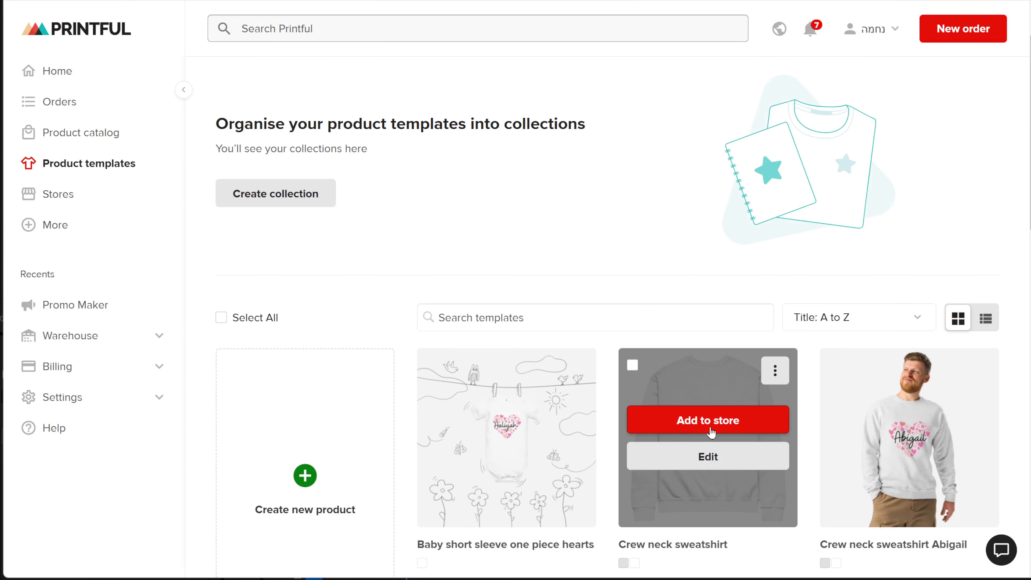
pyautogui.moveTo(432, 408)
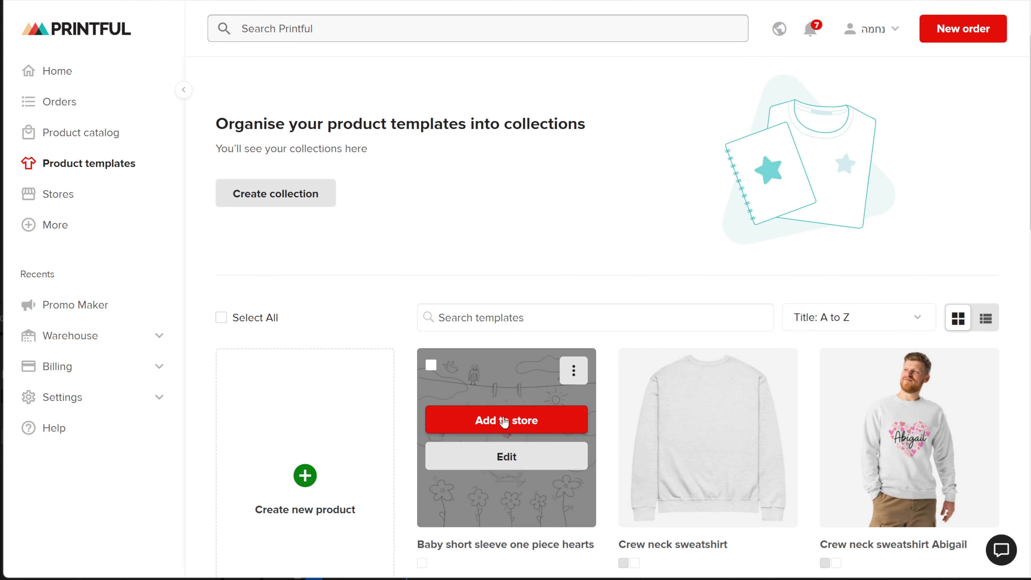
pyautogui.click(524, 431)
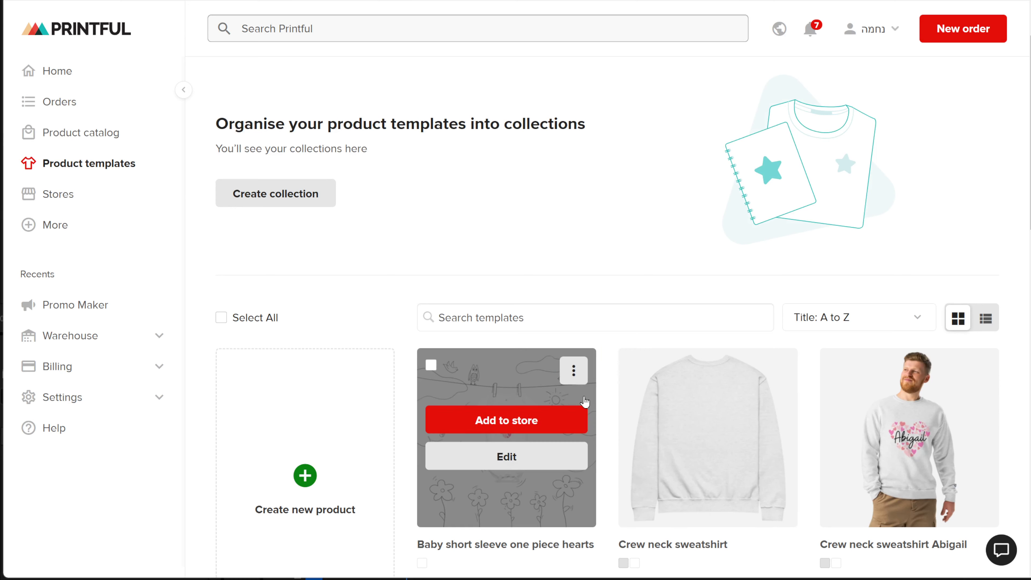
# Start an order from the Baby short sleeve one piece hearts template for the Pink Dreams Gifts store and add it to the cart
pyautogui.click(572, 376)
pyautogui.scroll(-3, 544, 415)
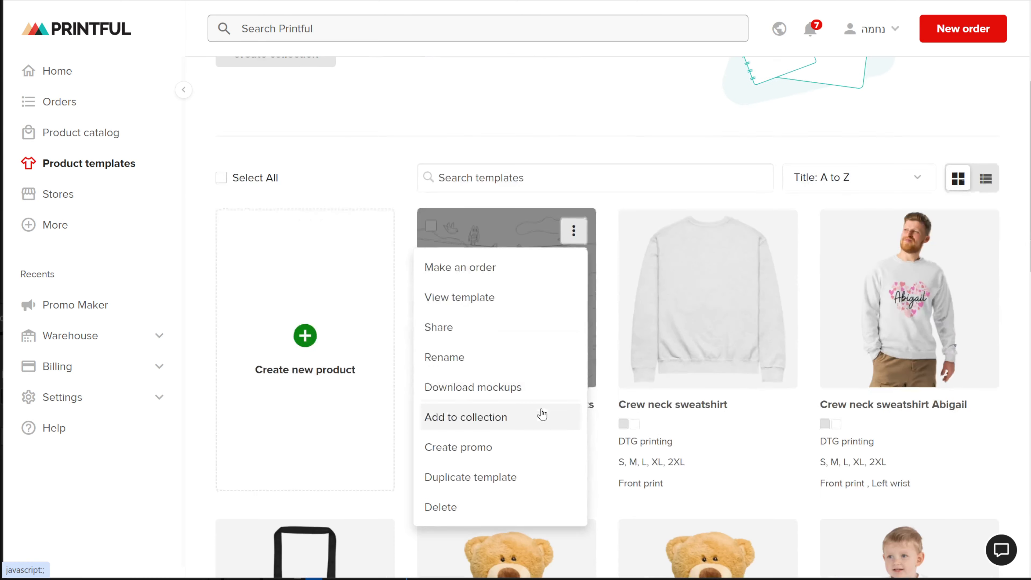
pyautogui.click(506, 281)
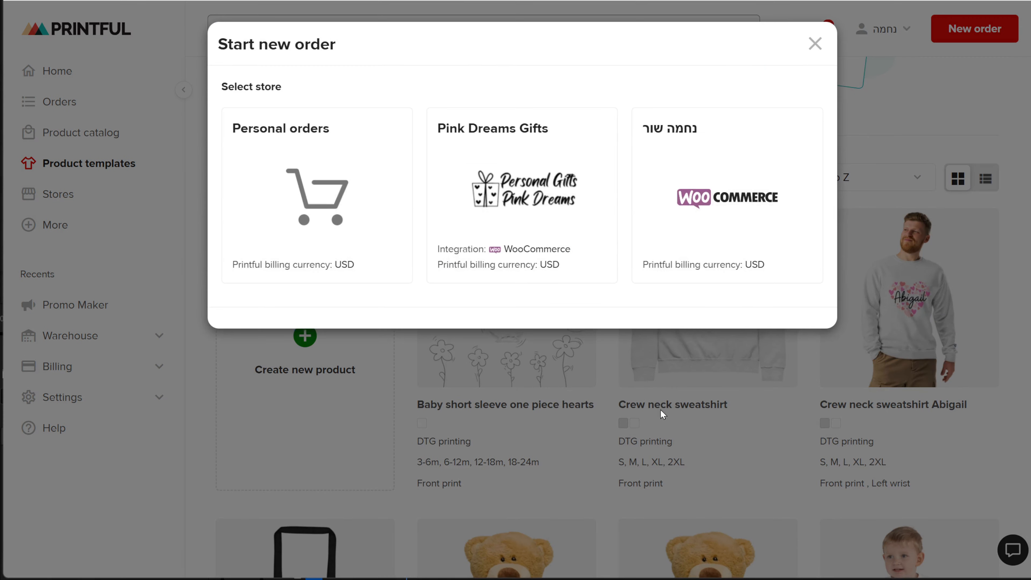
pyautogui.click(542, 277)
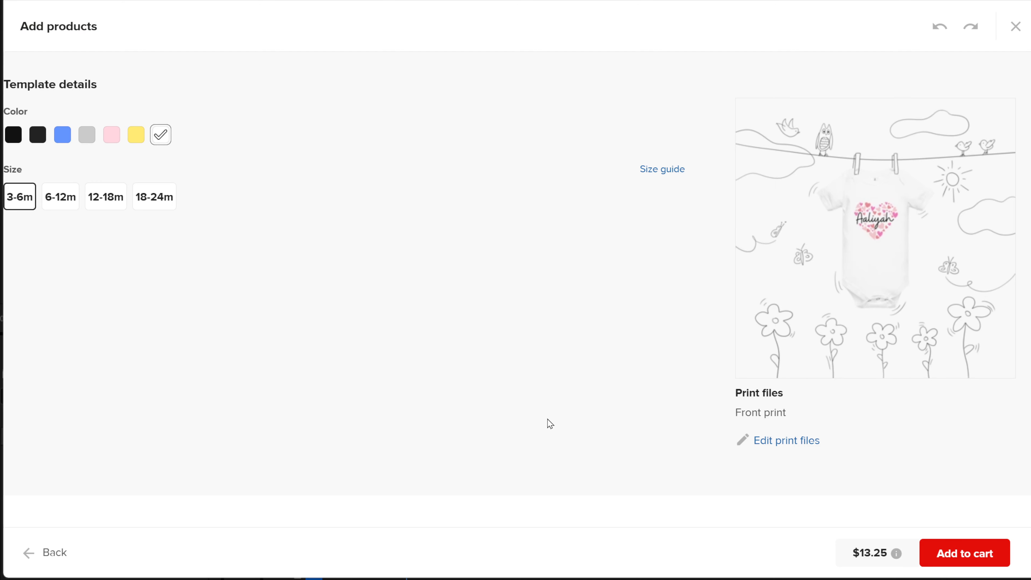
pyautogui.click(946, 553)
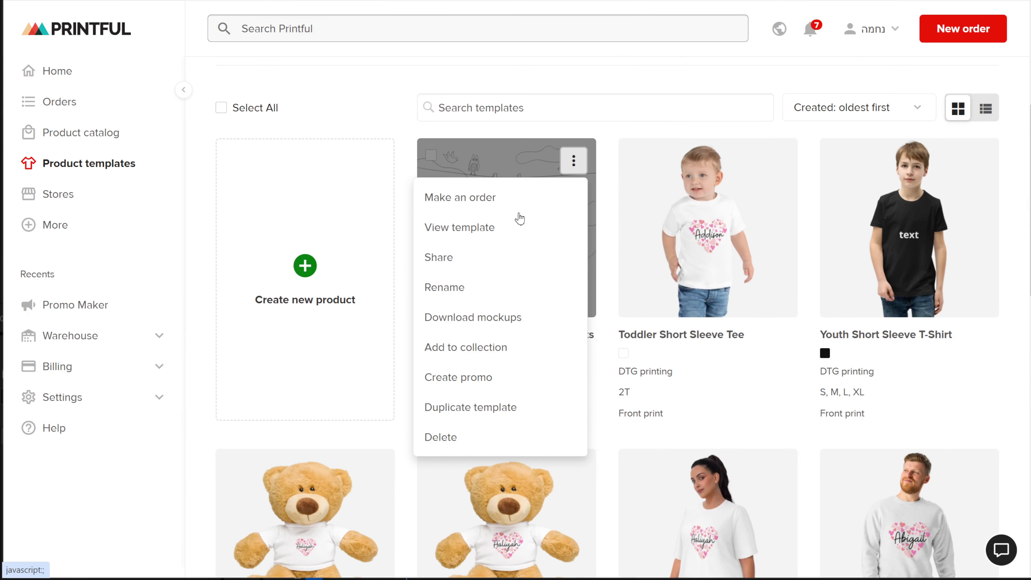
# View the Baby short sleeve one piece hearts template's details and check its options for adding to a store and making an order
pyautogui.click(508, 226)
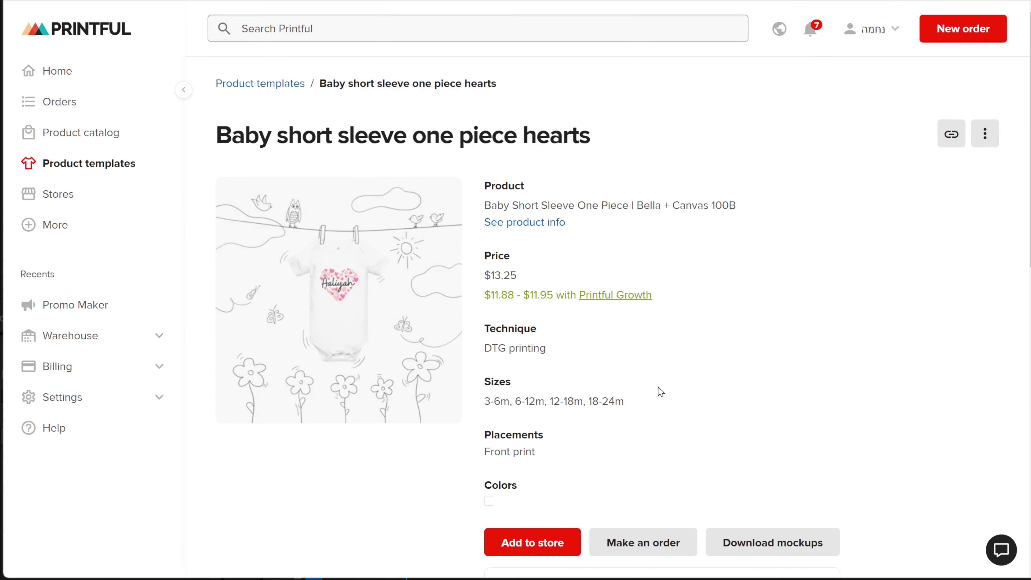
pyautogui.scroll(-3, 661, 391)
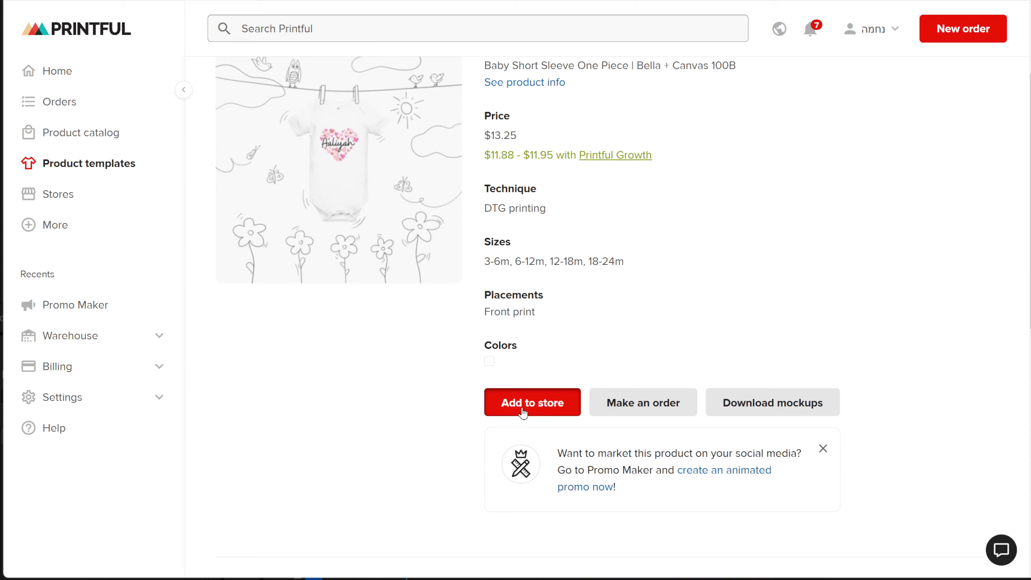
pyautogui.click(523, 409)
pyautogui.click(812, 47)
pyautogui.click(667, 403)
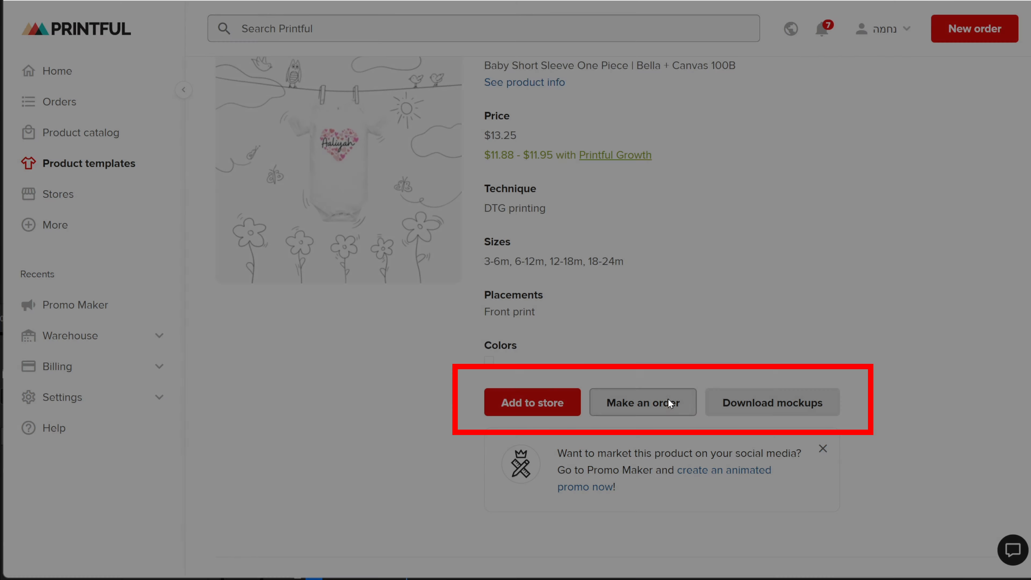
pyautogui.click(813, 41)
pyautogui.scroll(3, 711, 428)
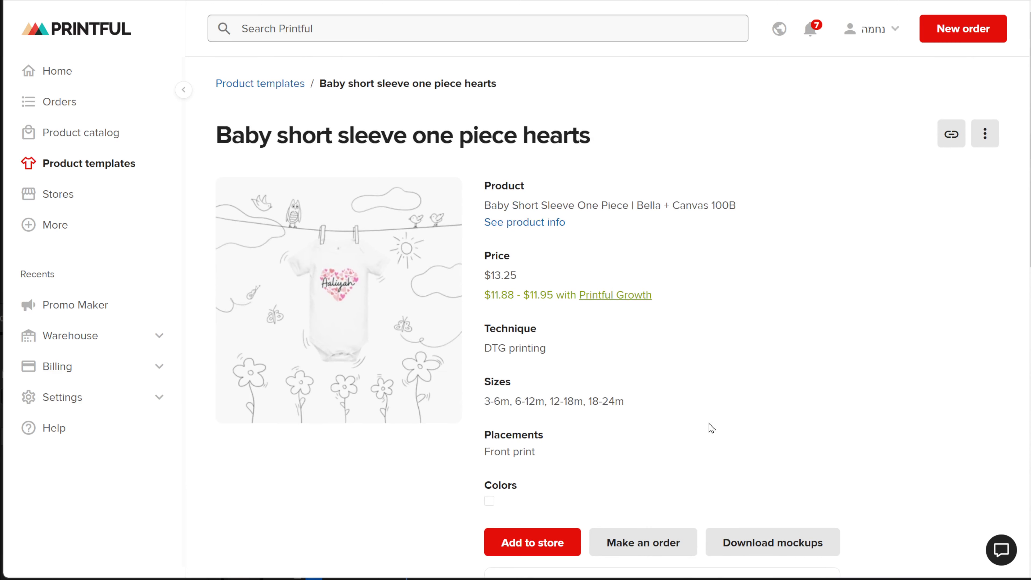
# Read the baby one piece's product info, including pricing and print file templates, and close it
pyautogui.click(527, 223)
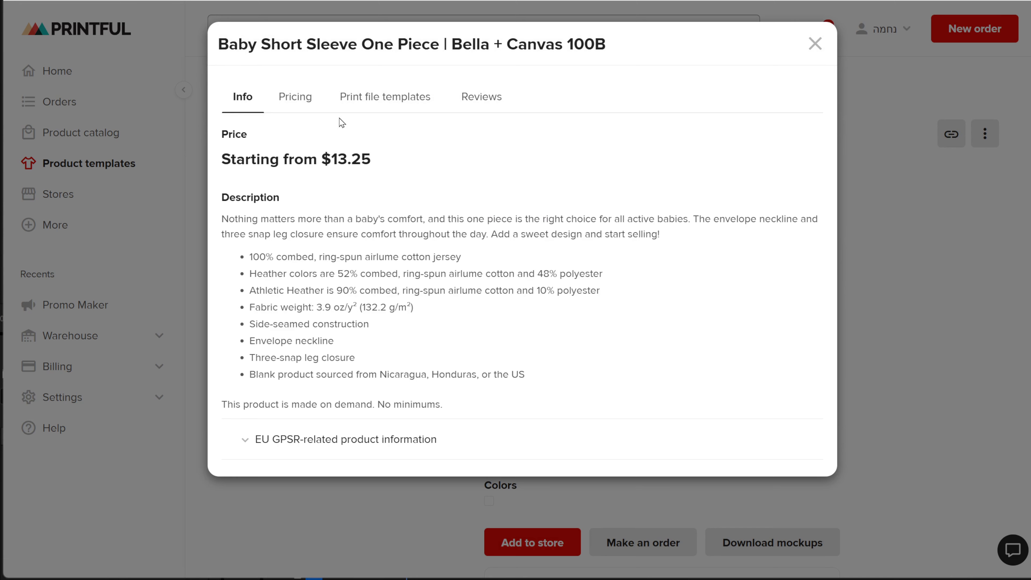
pyautogui.click(295, 99)
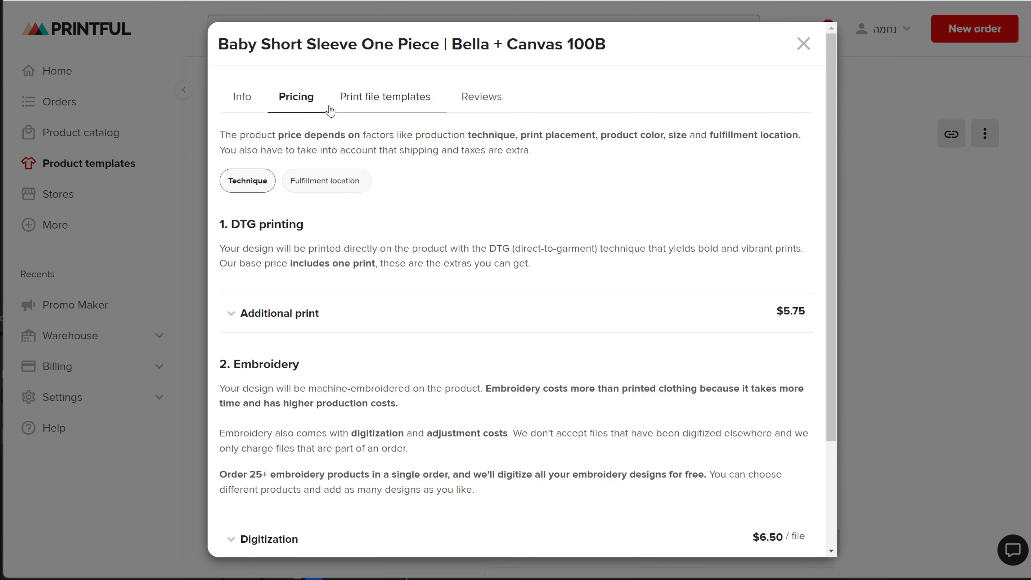
pyautogui.click(376, 103)
pyautogui.click(935, 244)
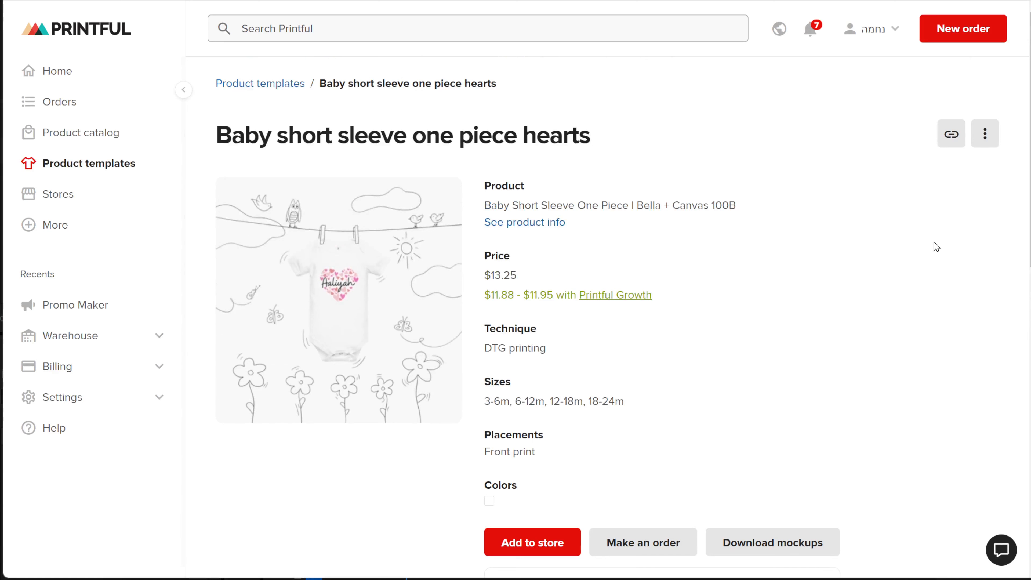
# Check the additional actions on the template's detail page and return to the product templates overview
pyautogui.click(984, 136)
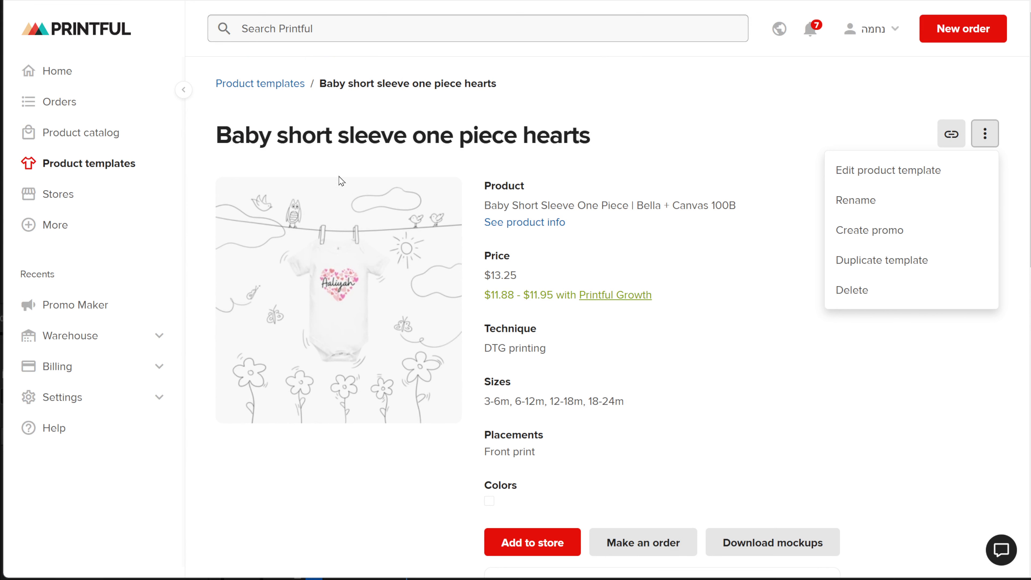
pyautogui.click(264, 86)
pyautogui.scroll(-3, 503, 388)
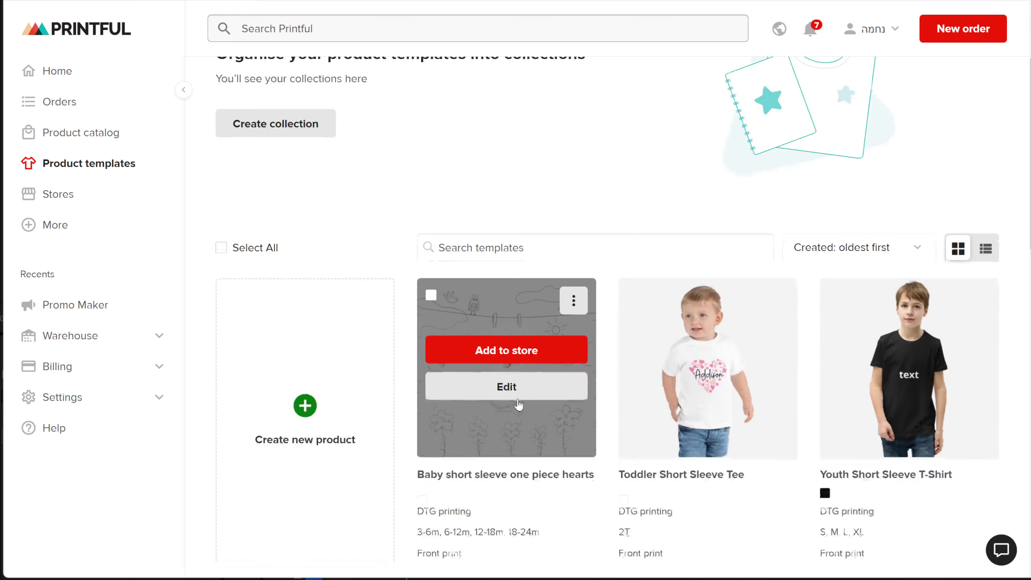
# Share the Baby short sleeve one piece hearts template through MerchShare, turning on the view-only link and the order link
pyautogui.click(573, 300)
pyautogui.scroll(-3, 557, 357)
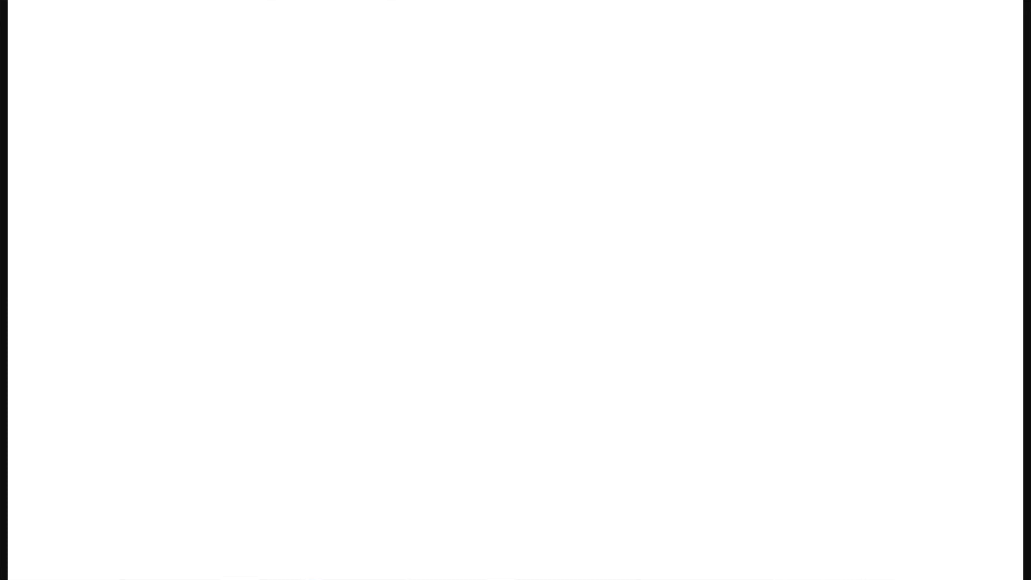
pyautogui.click(574, 301)
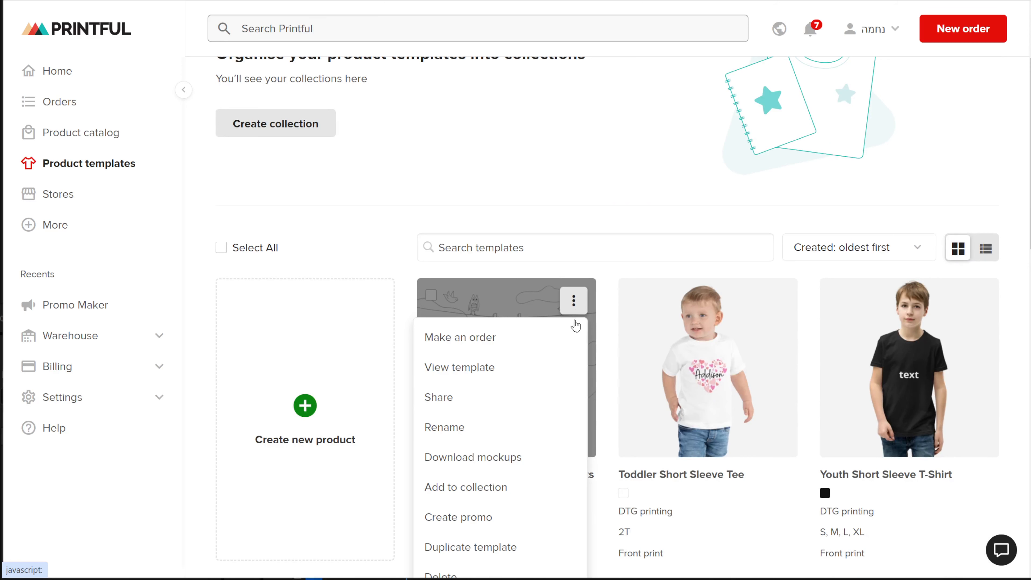
pyautogui.scroll(-3, 559, 356)
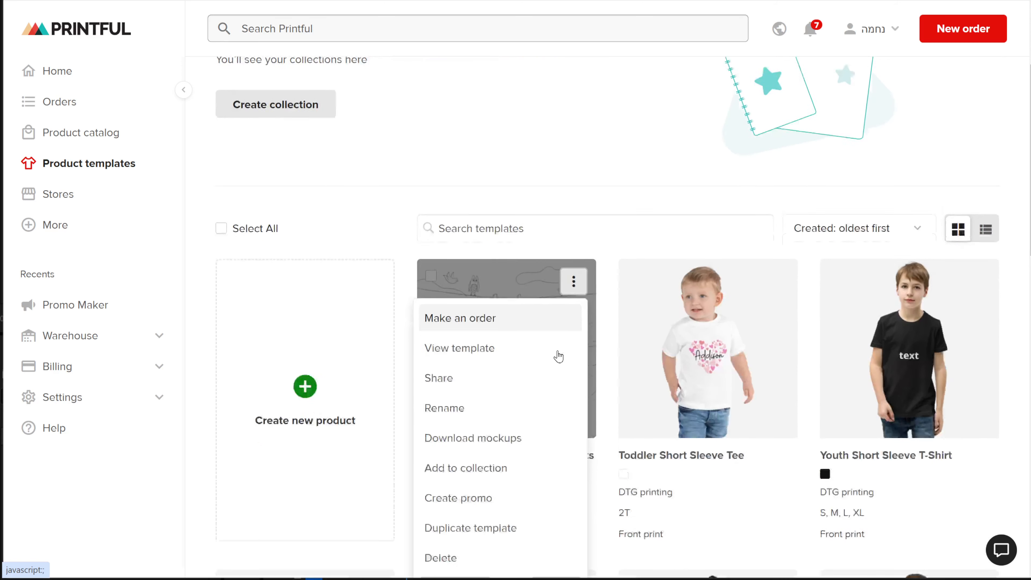
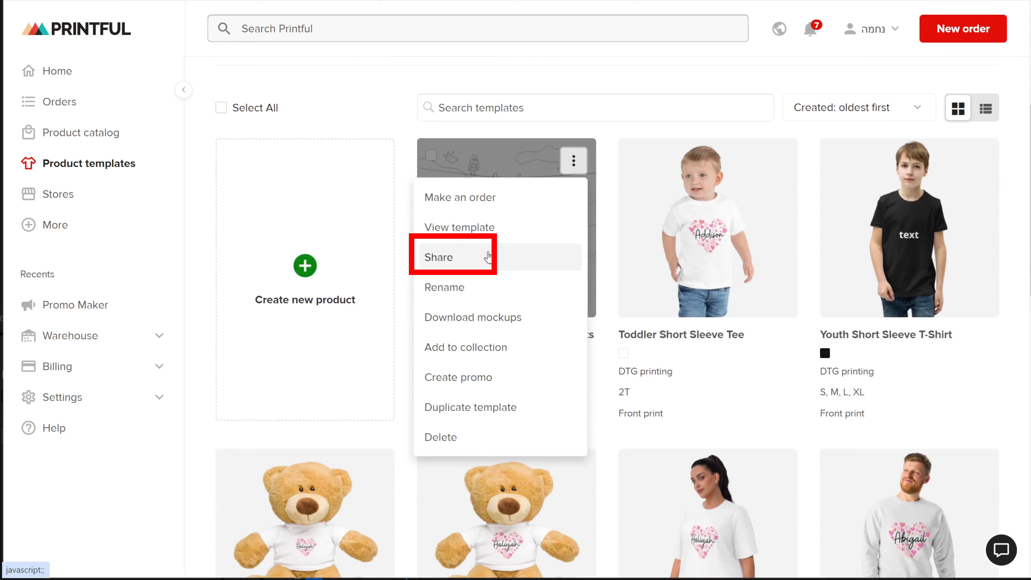
pyautogui.click(488, 256)
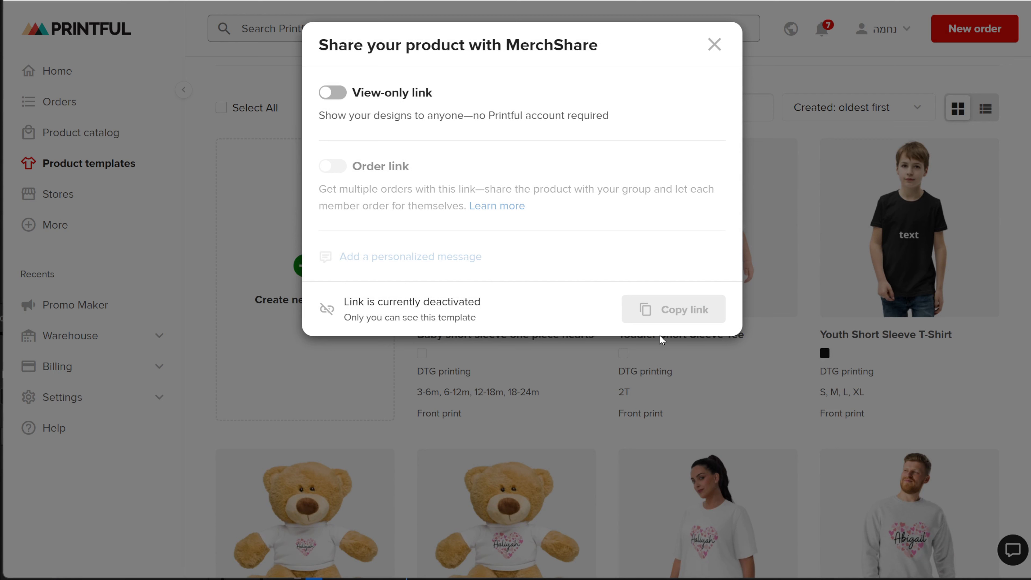
pyautogui.click(331, 93)
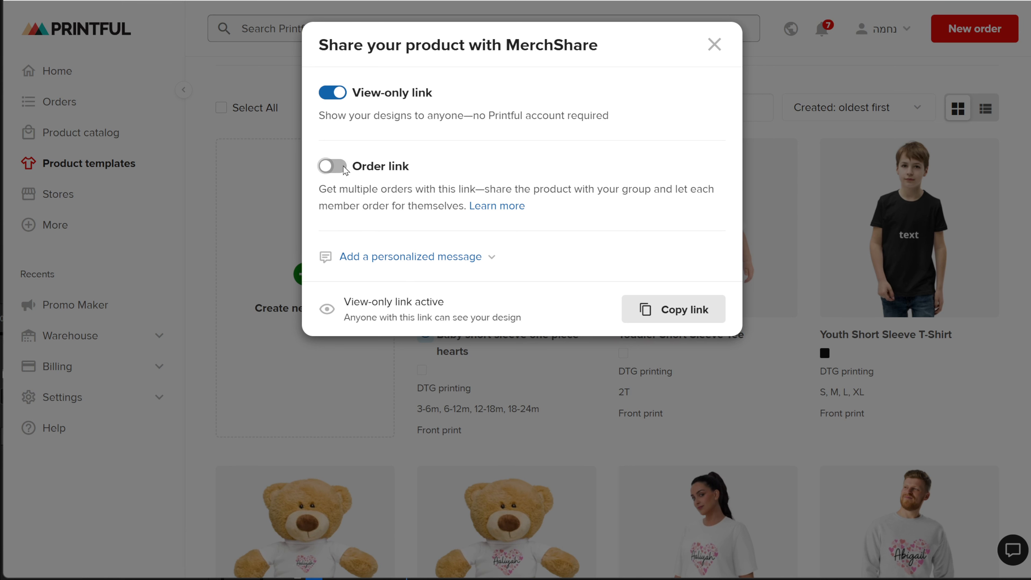
pyautogui.click(332, 166)
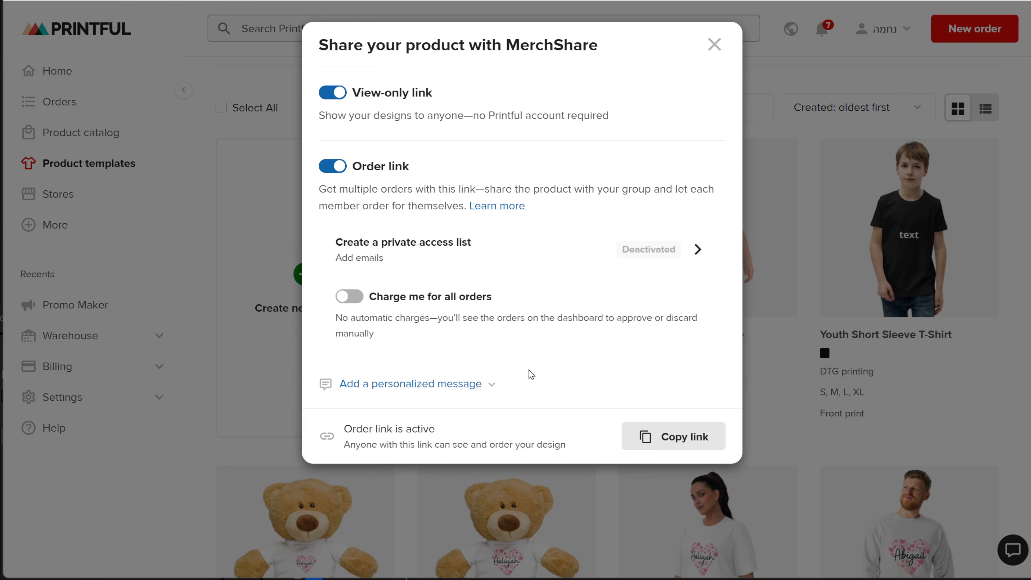
# Copy the template's order link and open the private access list for adding emails
pyautogui.click(678, 446)
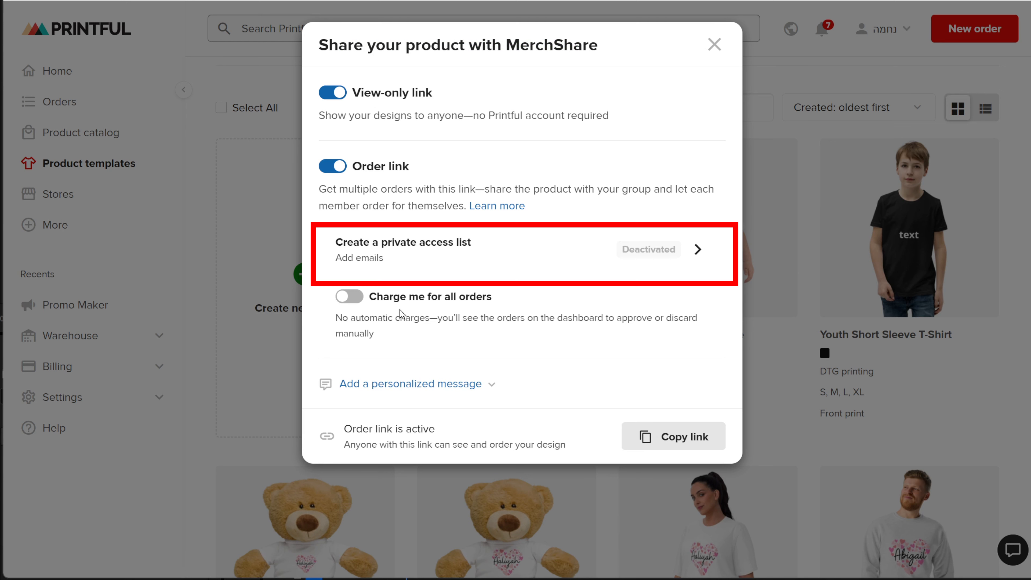
pyautogui.click(695, 262)
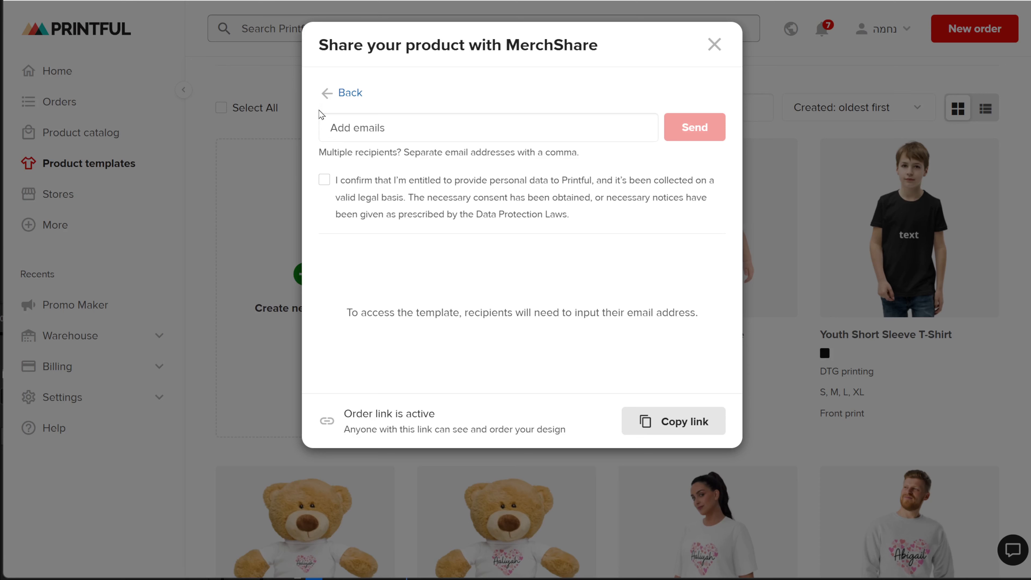
# Return from the private access list and toggle the option to be charged for all orders on and off
pyautogui.click(328, 92)
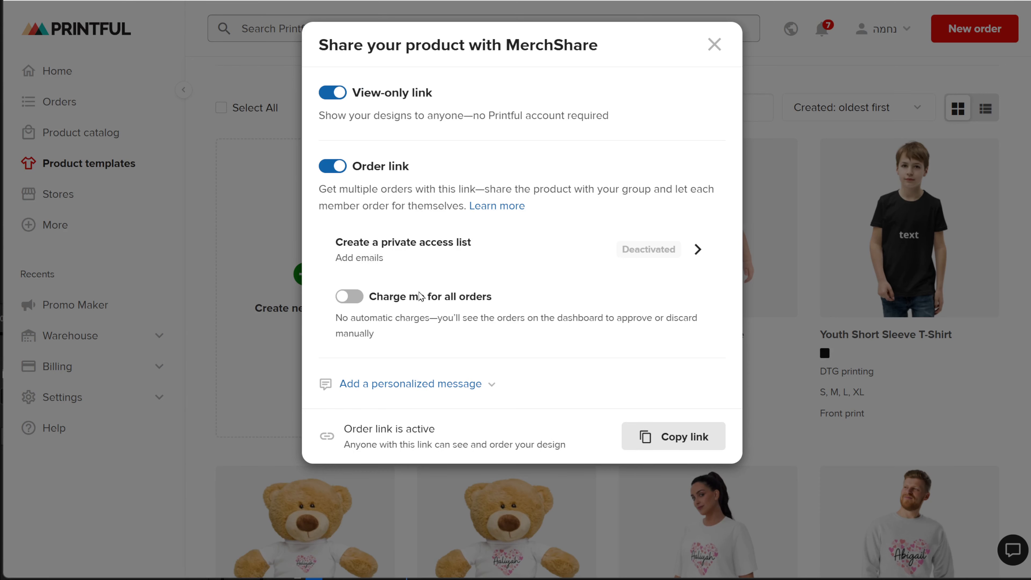
pyautogui.click(350, 301)
pyautogui.click(352, 301)
# Add a personalized message reading "write message" to the shared template
pyautogui.click(484, 387)
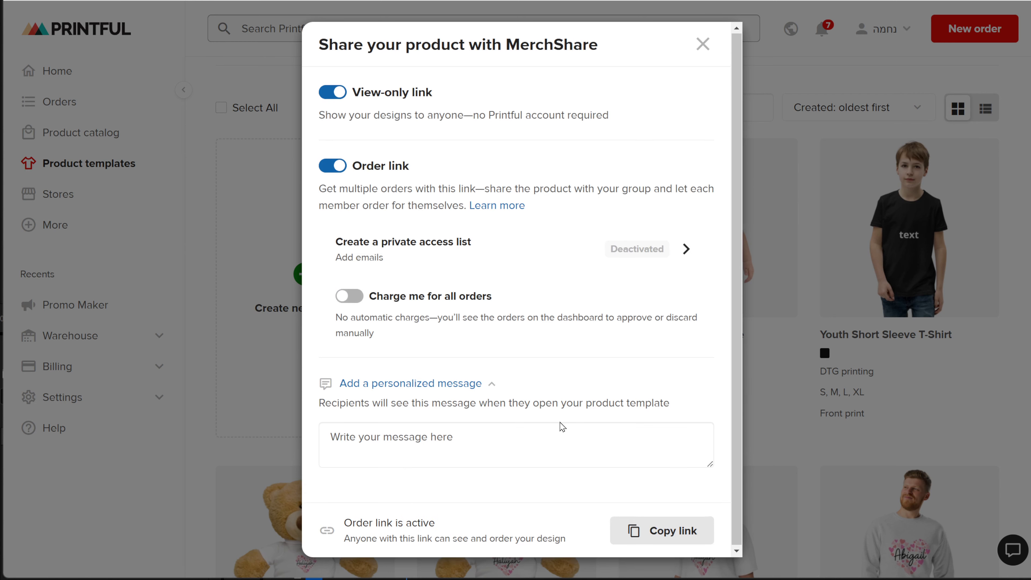
pyautogui.click(408, 445)
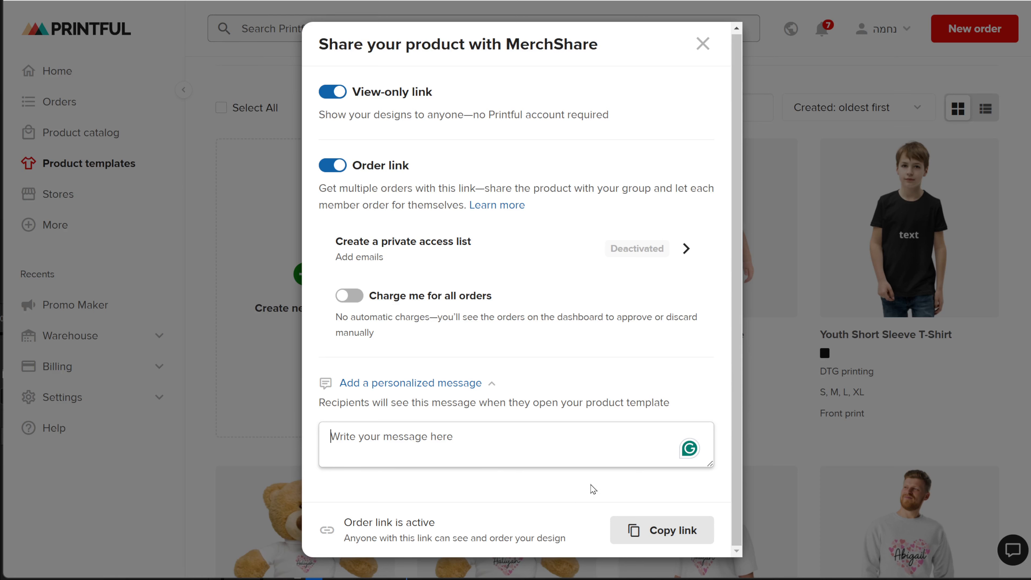
pyautogui.write('write ma')
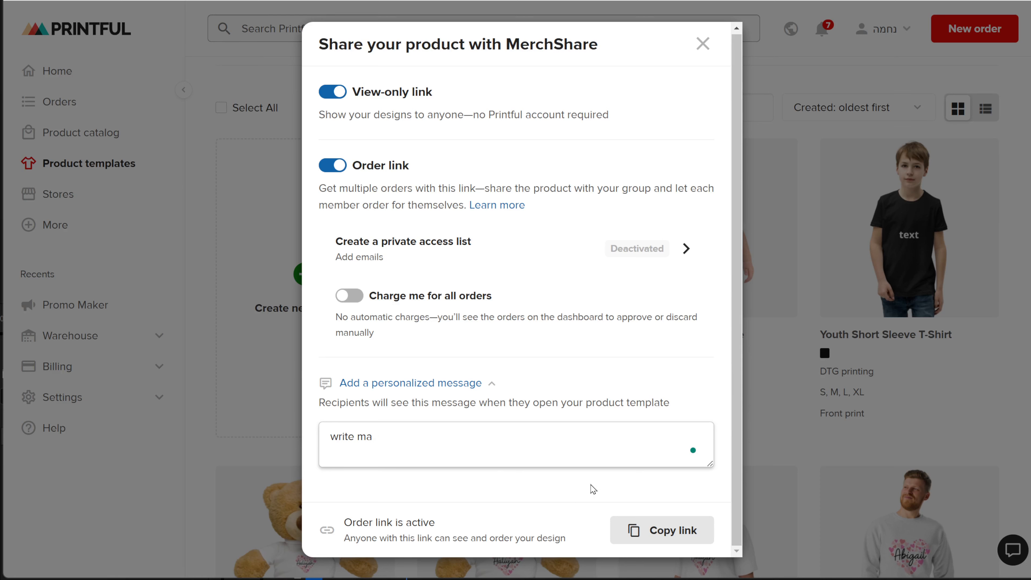
pyautogui.press('BackSpace')
pyautogui.write('essage')
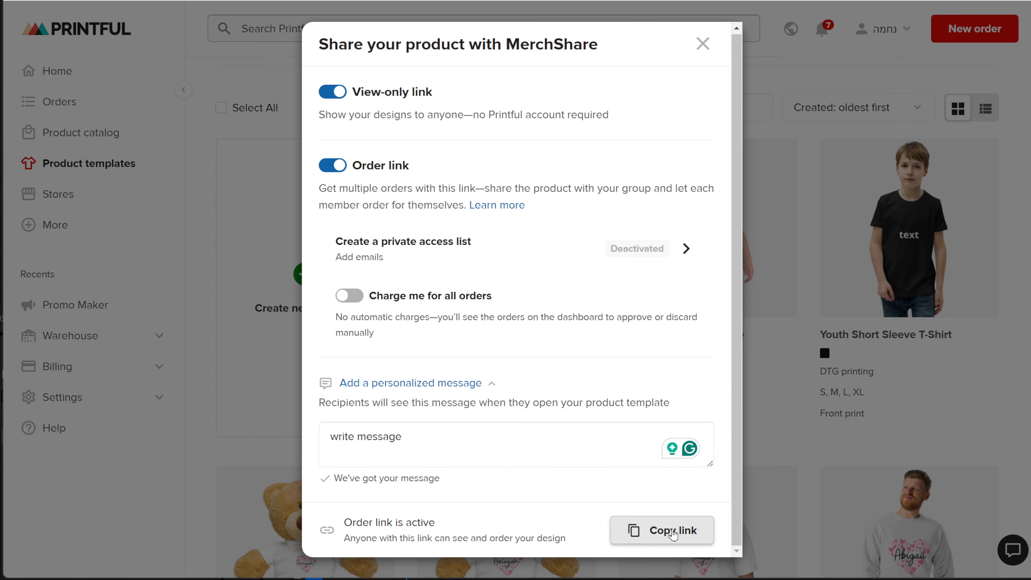
# Copy the order link, allow all cookies on the shared product page and look over its message and sizes
pyautogui.click(672, 532)
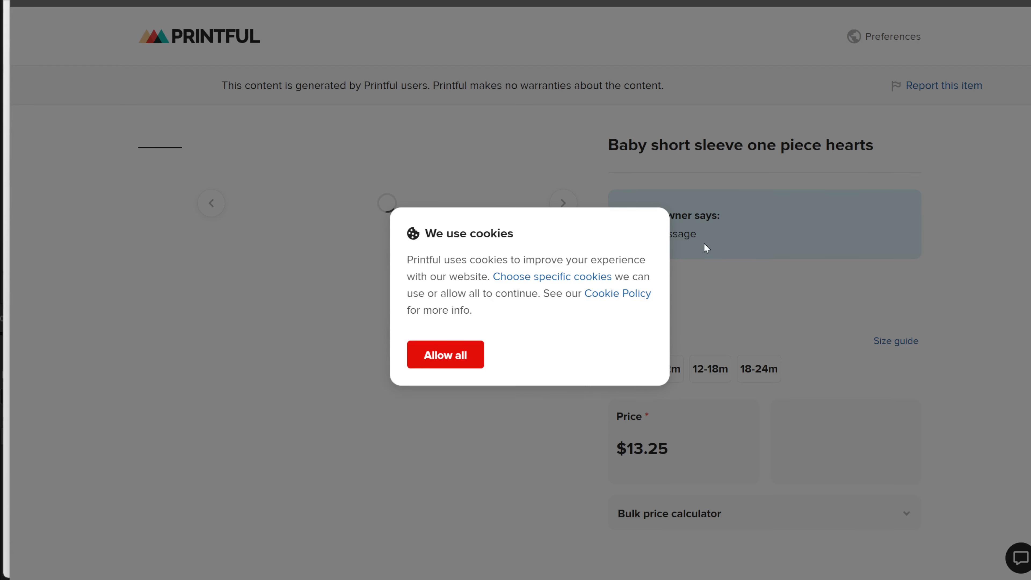
pyautogui.click(436, 354)
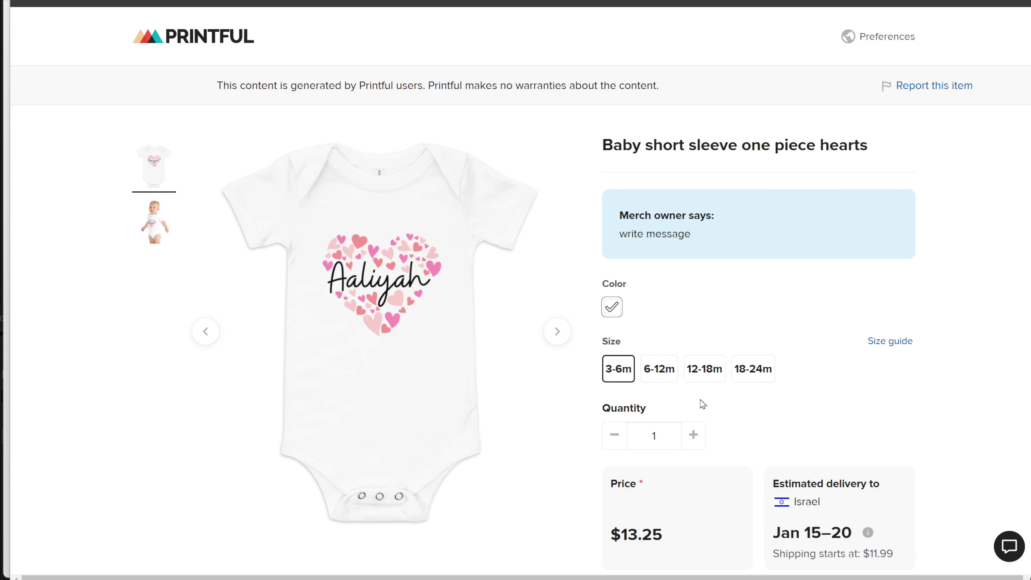
pyautogui.scroll(-5, 823, 430)
pyautogui.moveTo(617, 367); pyautogui.dragTo(798, 375)
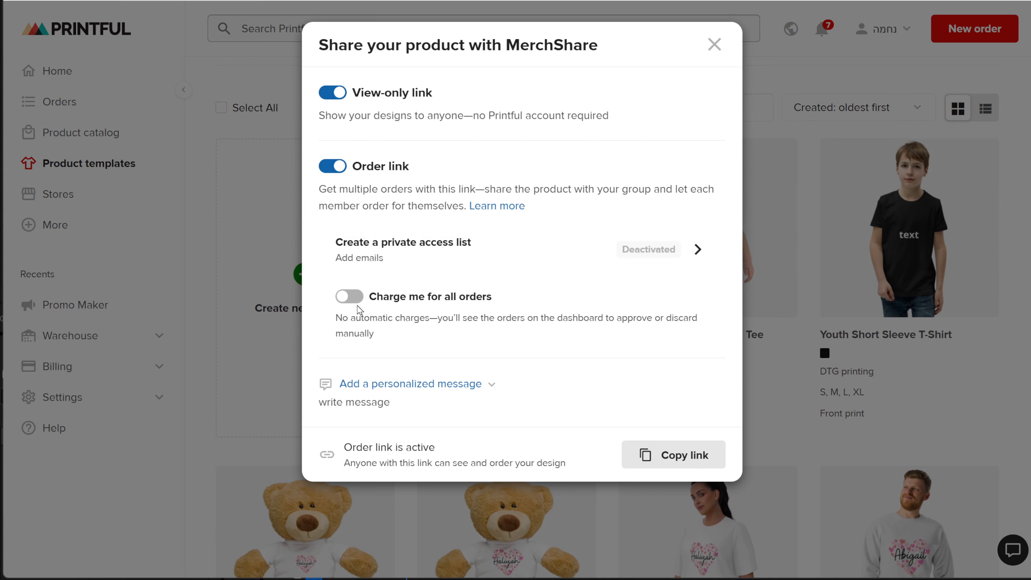
# Turn on charging the owner for all orders and check who pays on the recipient's checkout page
pyautogui.click(358, 301)
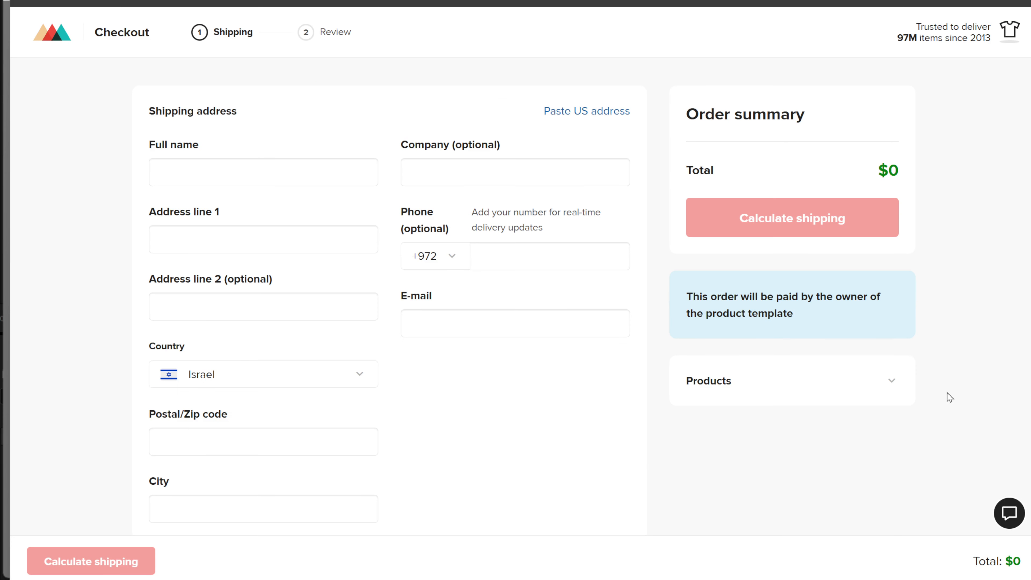
pyautogui.moveTo(815, 321); pyautogui.dragTo(686, 300)
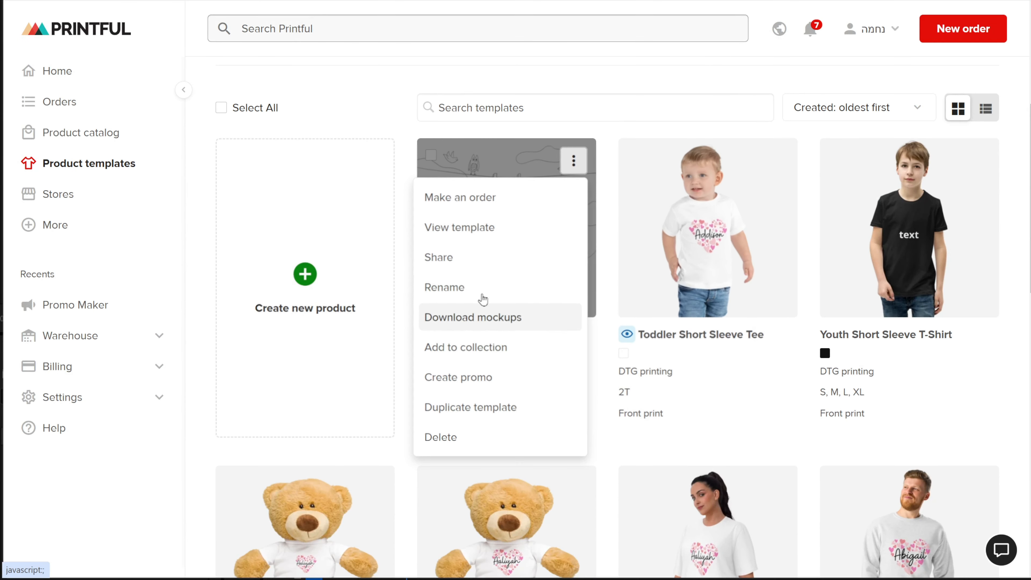
# Check where the baby one piece template's name can be edited, in the rename dialog and in the Design Maker, and close both
pyautogui.click(493, 293)
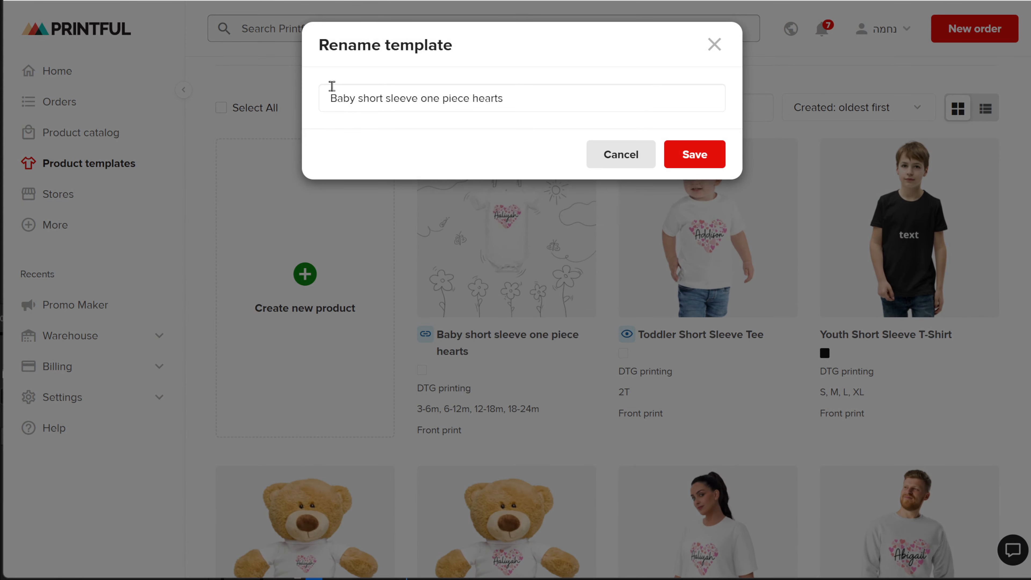
pyautogui.click(518, 96)
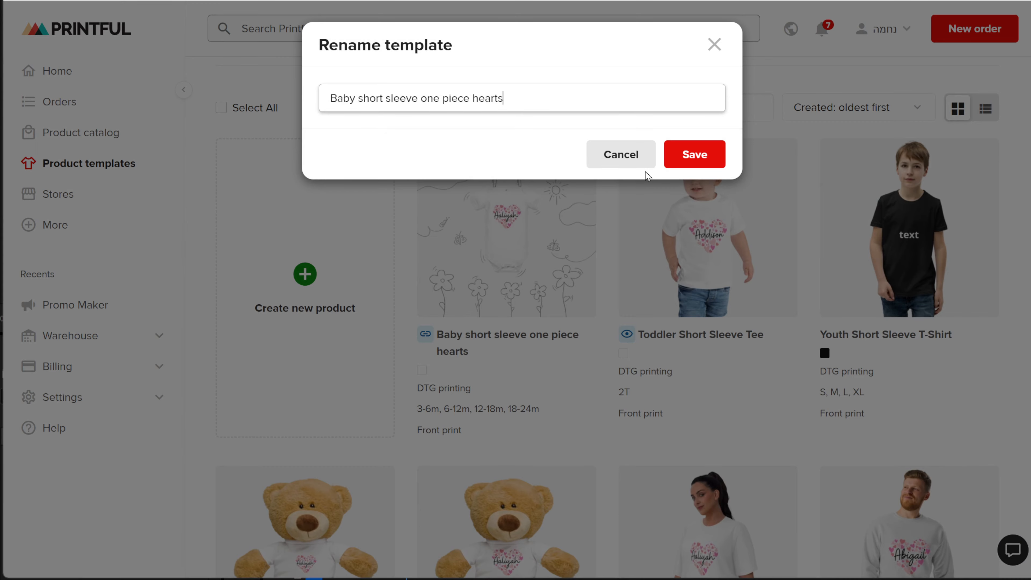
pyautogui.click(625, 161)
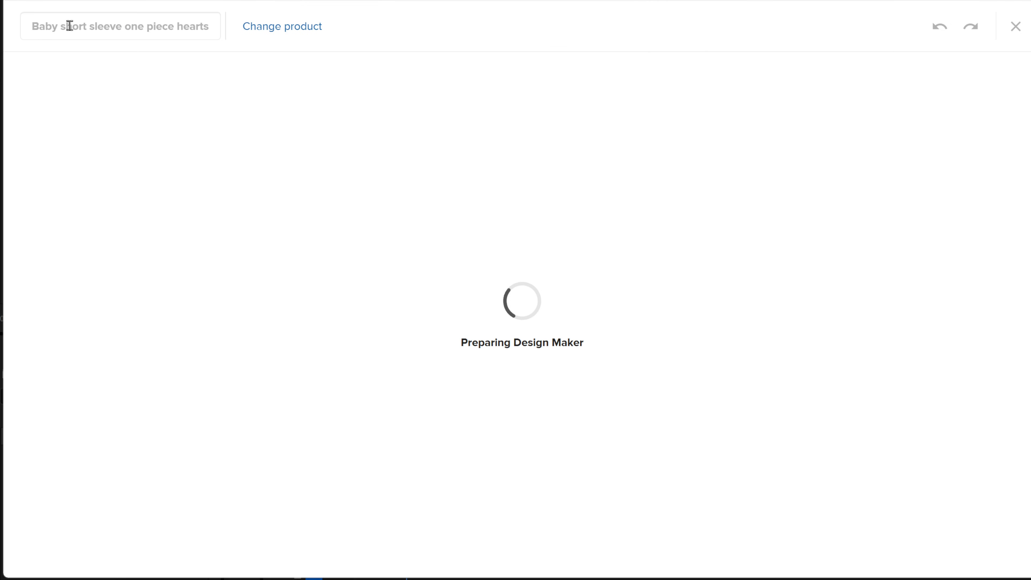
pyautogui.click(80, 30)
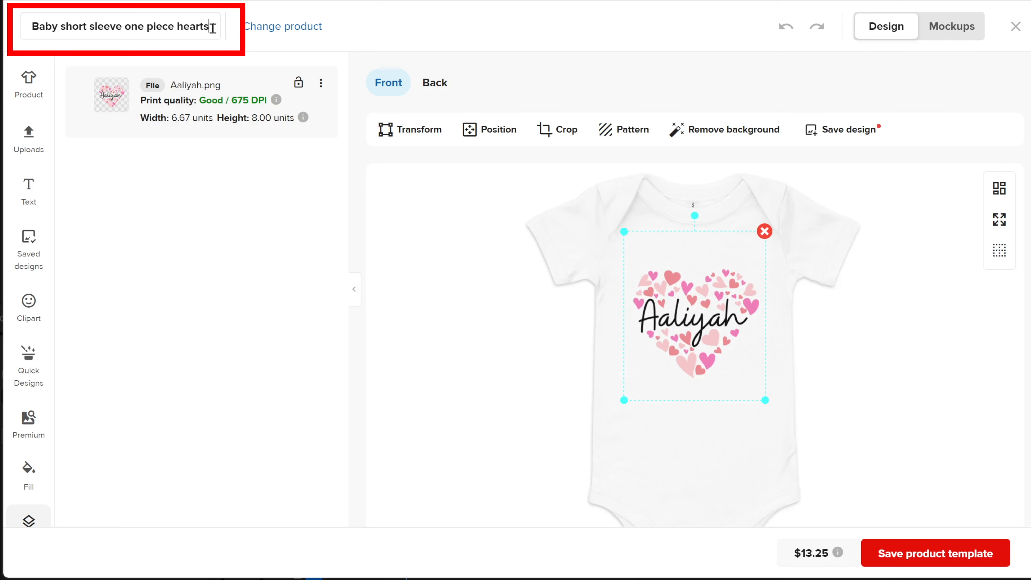
pyautogui.click(213, 28)
pyautogui.click(1016, 27)
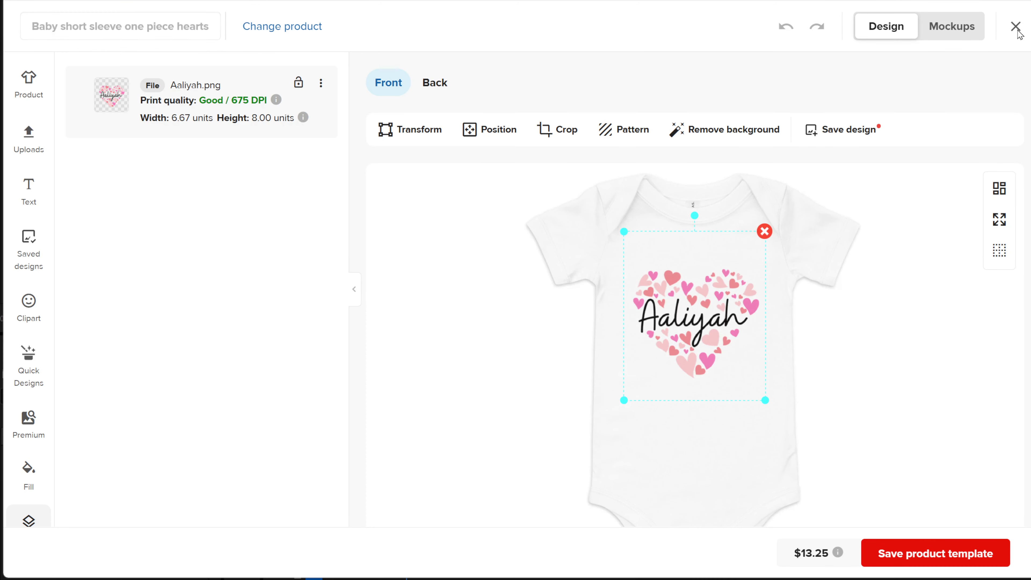
# Look at the mockup style choices for downloading the baby one piece template's mockups and close them
pyautogui.click(574, 161)
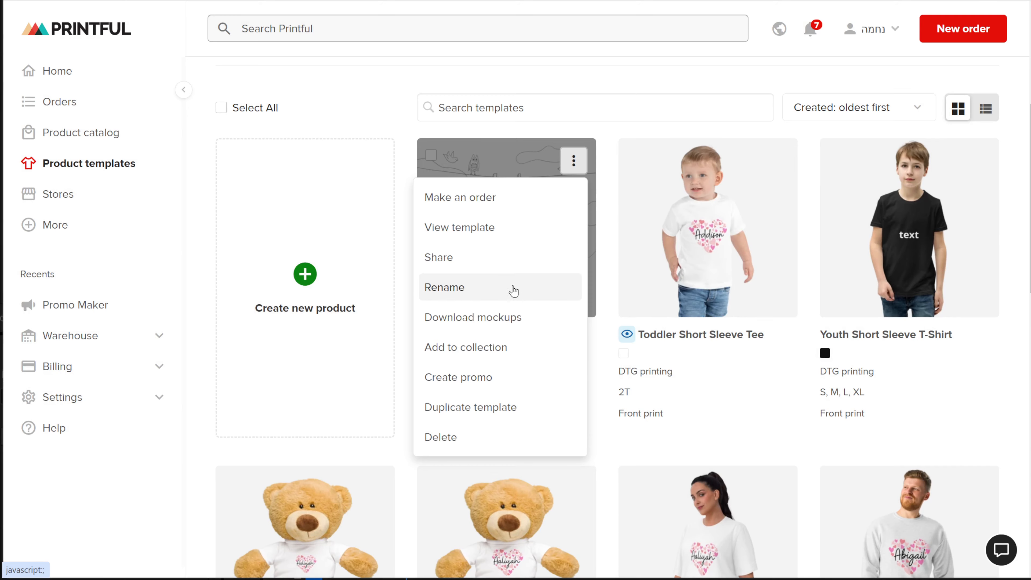
pyautogui.click(522, 325)
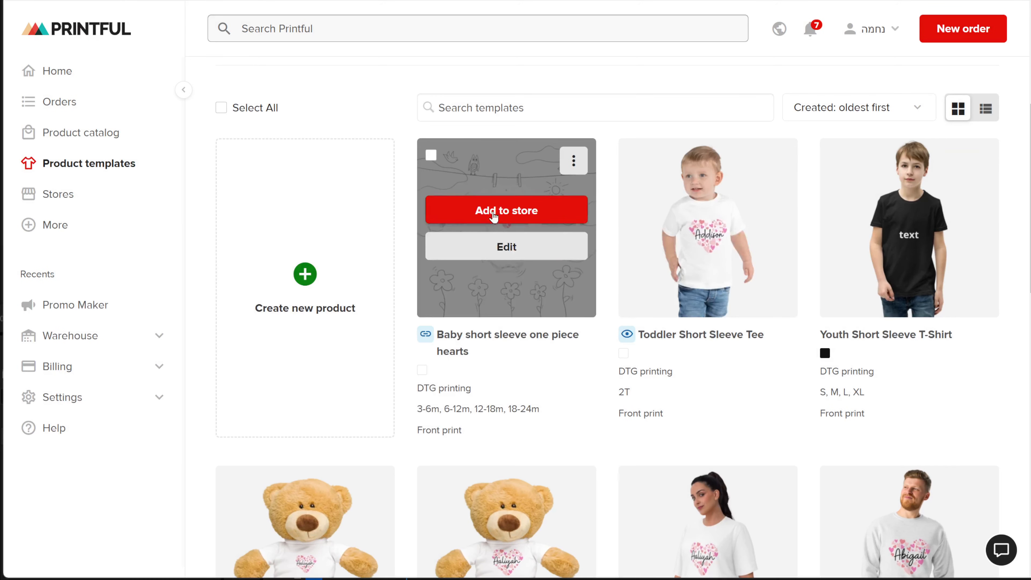
pyautogui.click(573, 161)
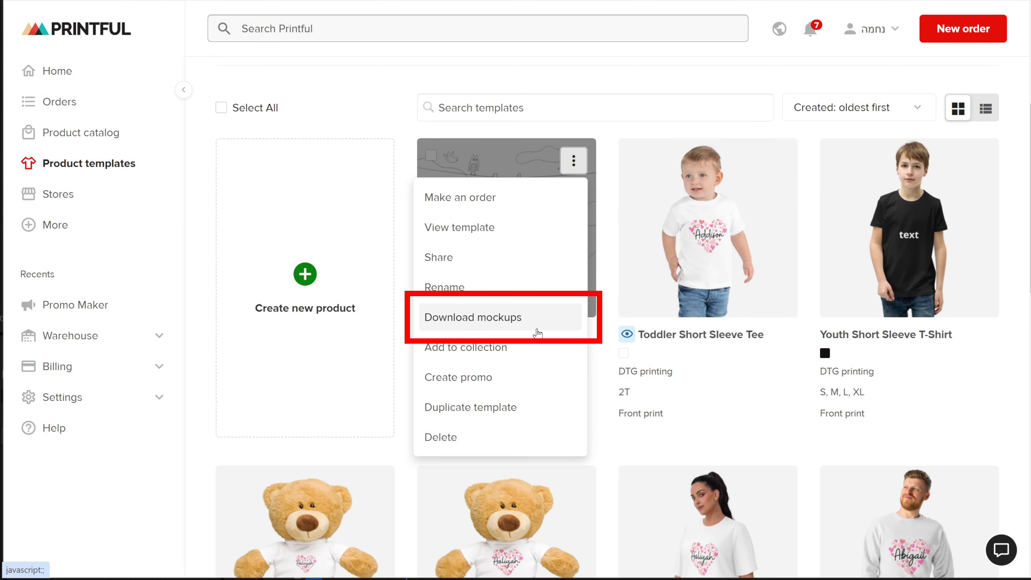
pyautogui.click(508, 323)
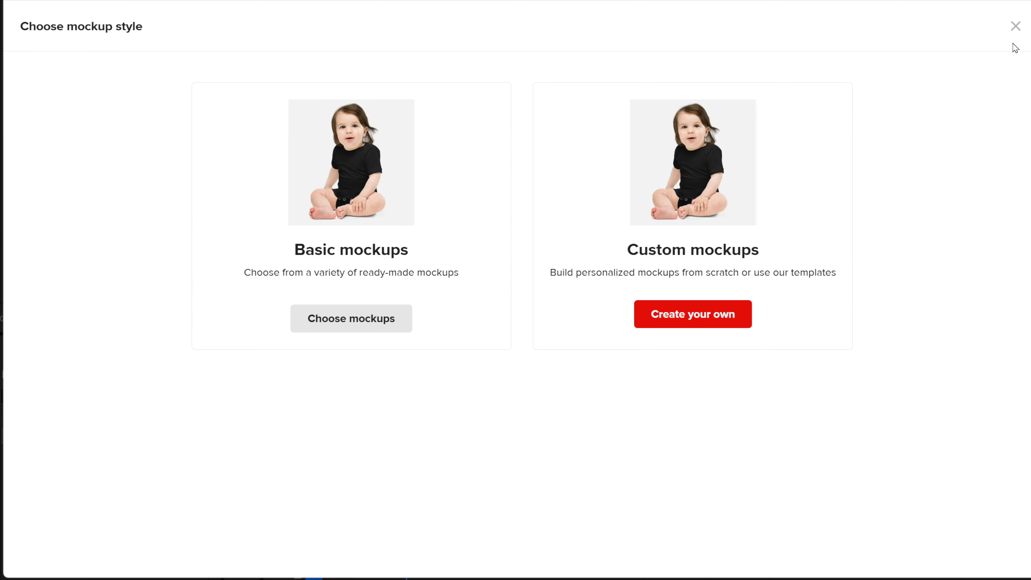
pyautogui.click(1019, 31)
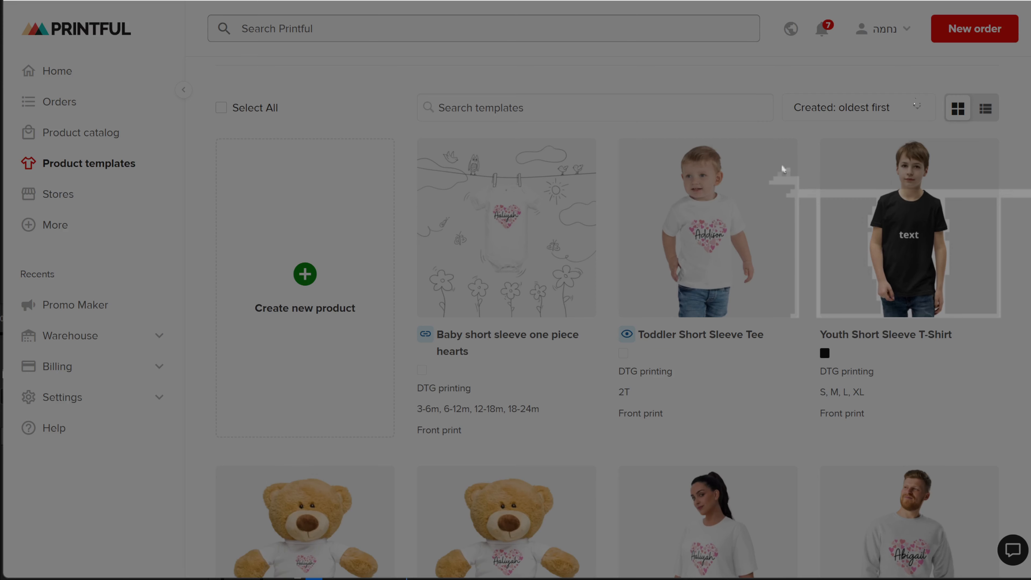
# Create a collection titled "Baby" with the dark blue color and T-shirt icon while adding the baby one piece template to a collection
pyautogui.moveTo(547, 237)
pyautogui.click(575, 161)
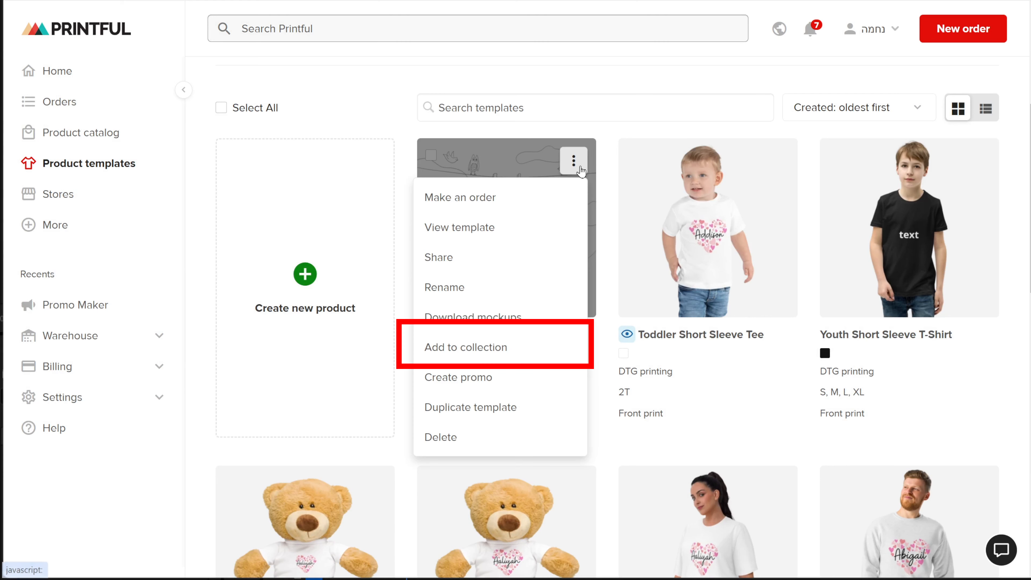
pyautogui.click(490, 347)
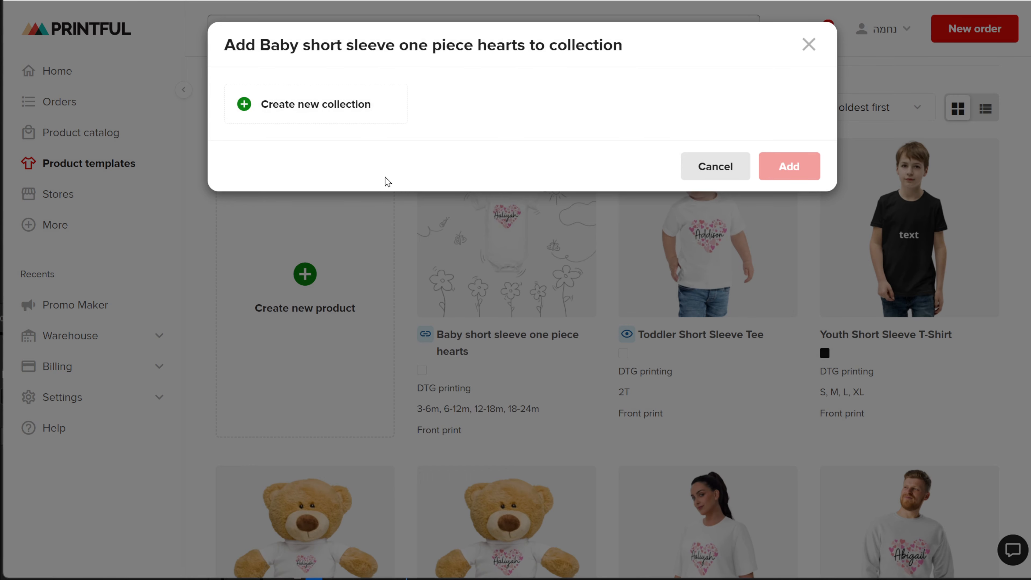
pyautogui.click(276, 106)
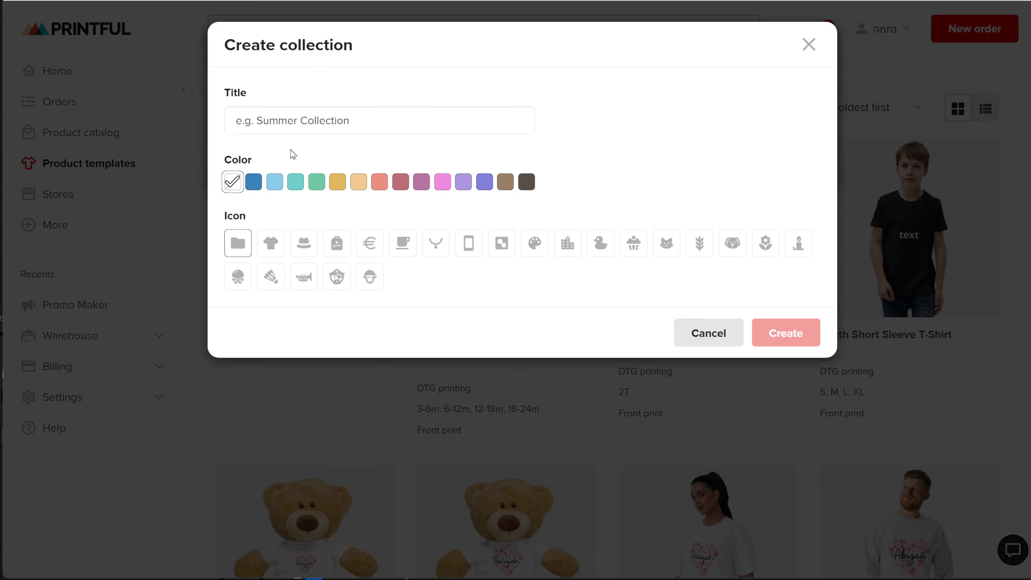
pyautogui.click(269, 121)
pyautogui.write('B')
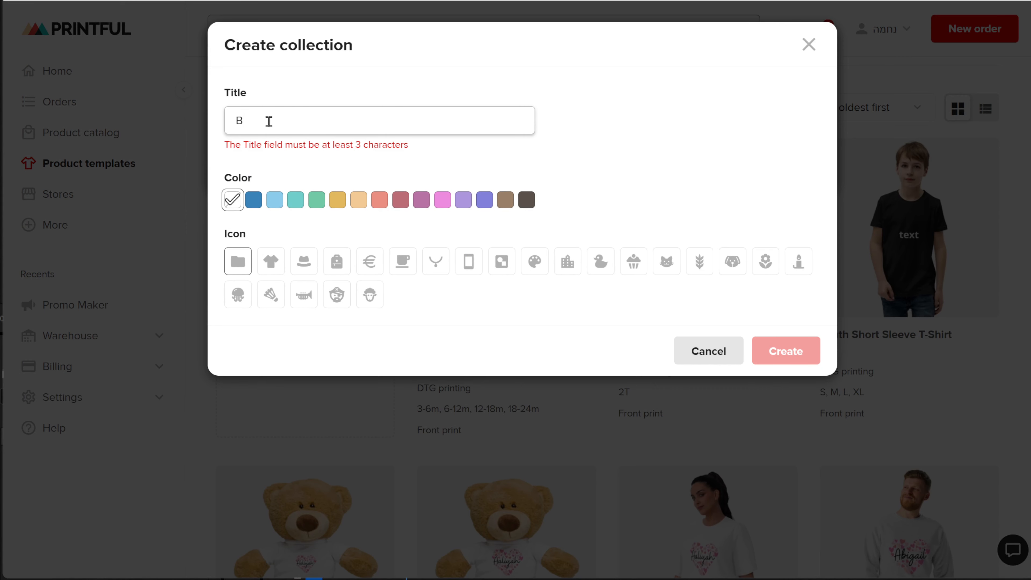
pyautogui.write('aby')
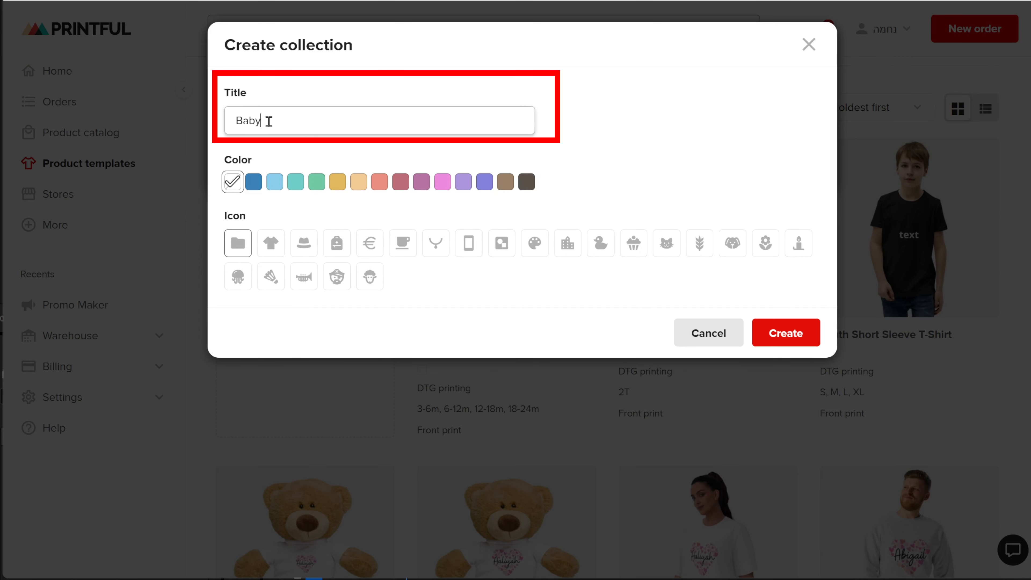
pyautogui.click(321, 163)
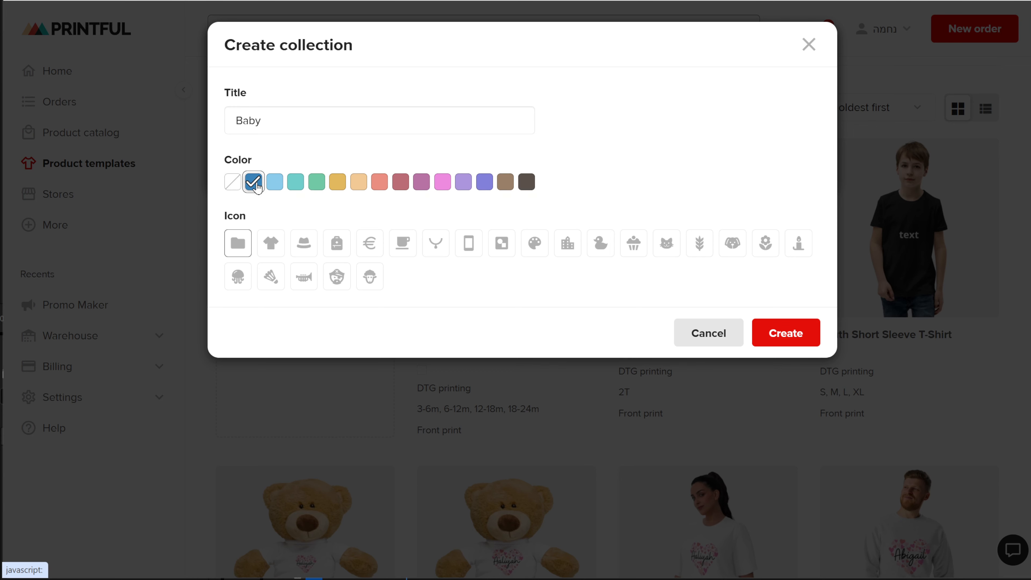
pyautogui.click(256, 184)
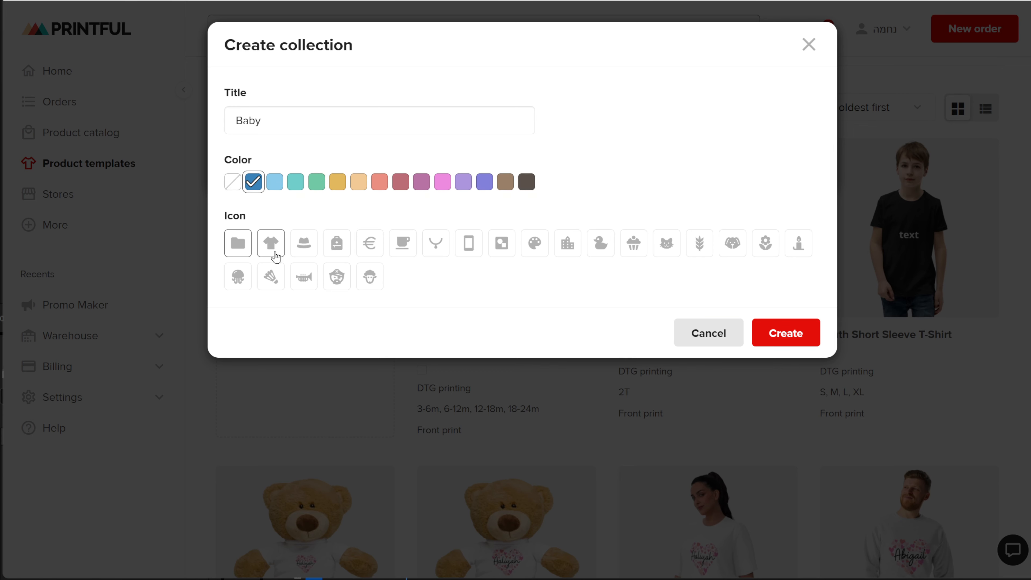
pyautogui.click(275, 254)
pyautogui.click(801, 332)
# Check the actions available for the Baby collection
pyautogui.click(577, 161)
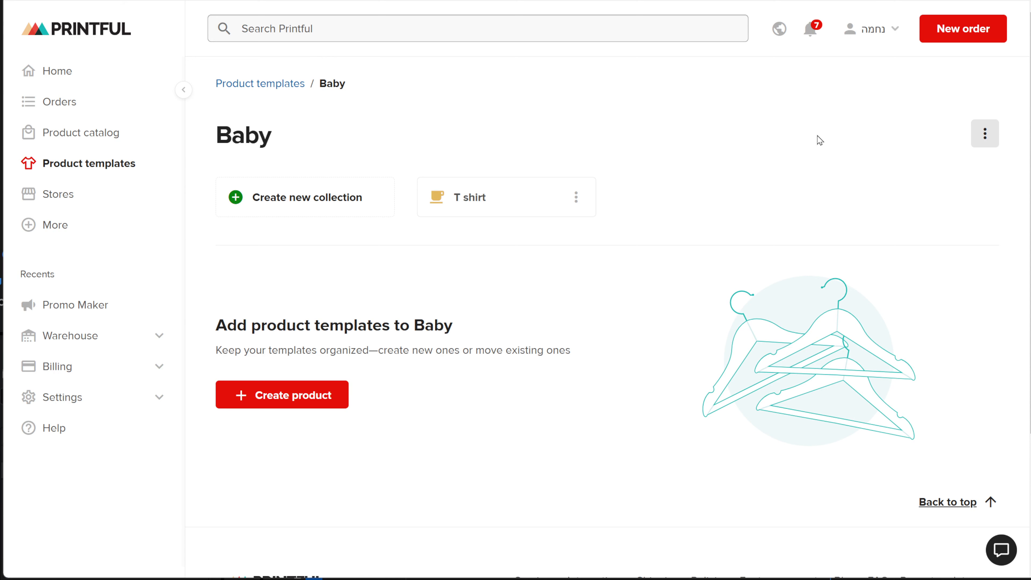
pyautogui.click(977, 138)
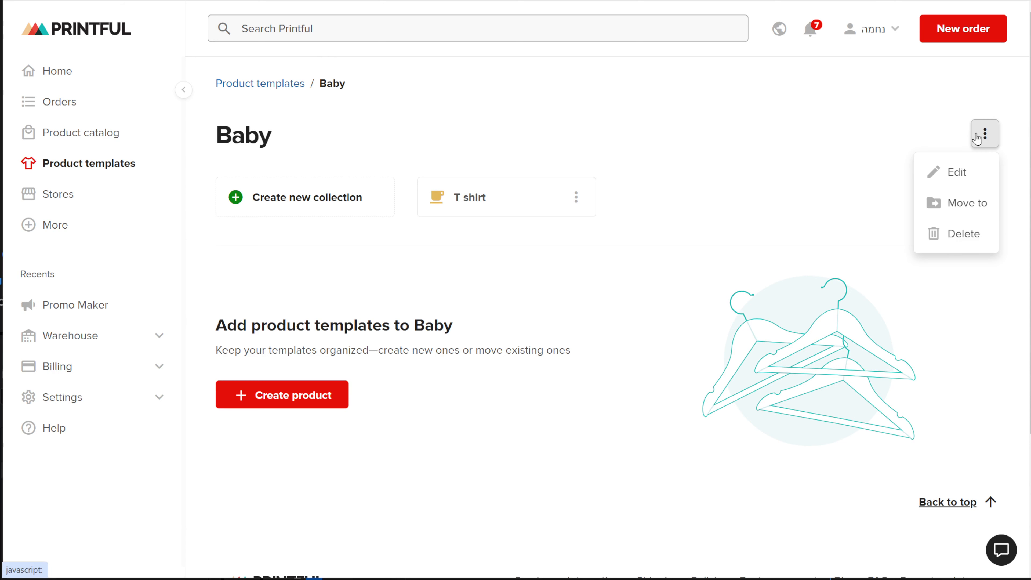
pyautogui.click(977, 138)
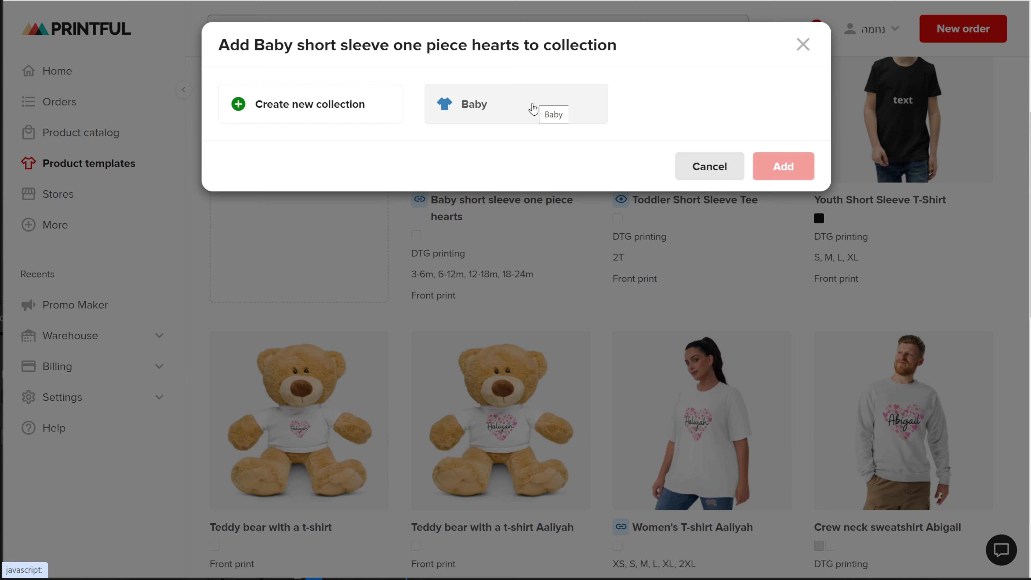
# Start a new collection inside the Baby collection and title it "T shirt"
pyautogui.click(533, 103)
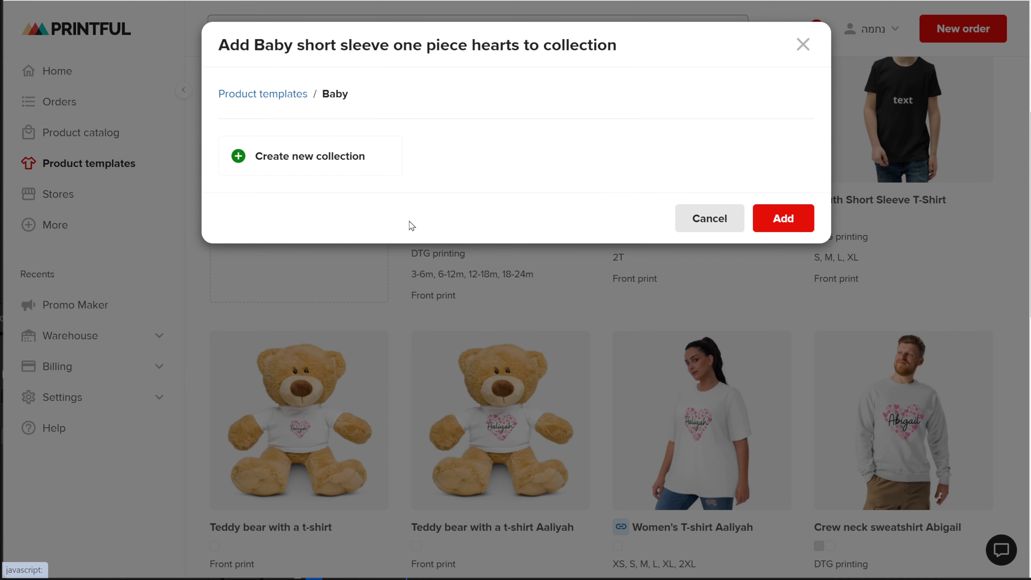
pyautogui.click(298, 161)
pyautogui.click(271, 120)
pyautogui.write('clo')
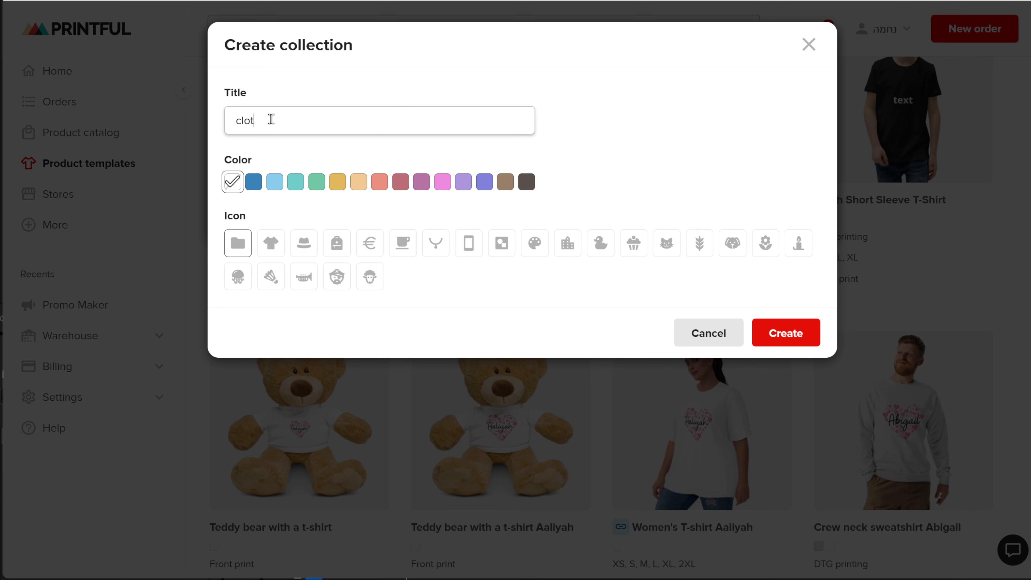
pyautogui.write('t')
pyautogui.press('BackSpace')
pyautogui.press('BackSpace')
pyautogui.press('BackSpace')
pyautogui.press('BackSpace')
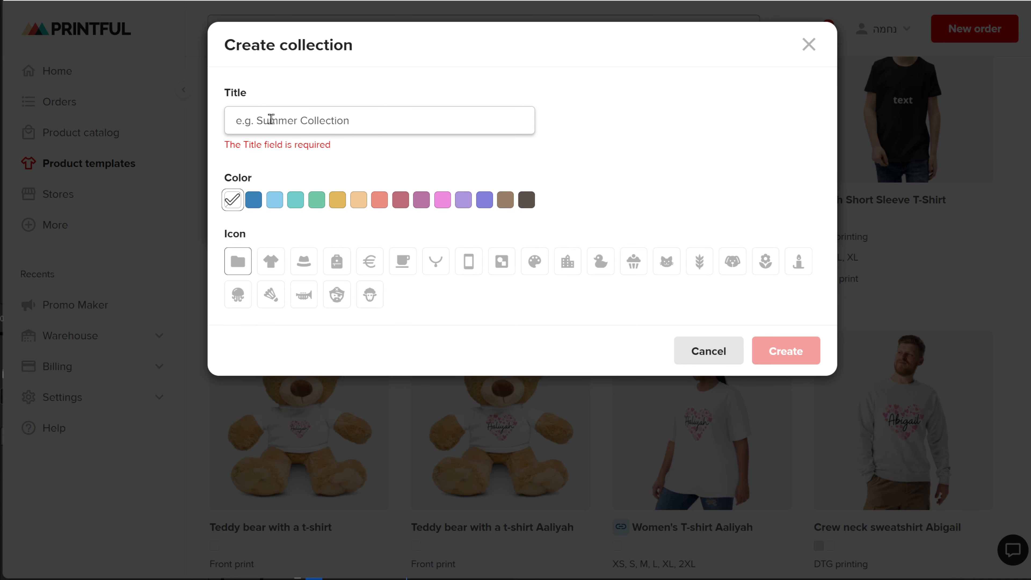
pyautogui.write('T')
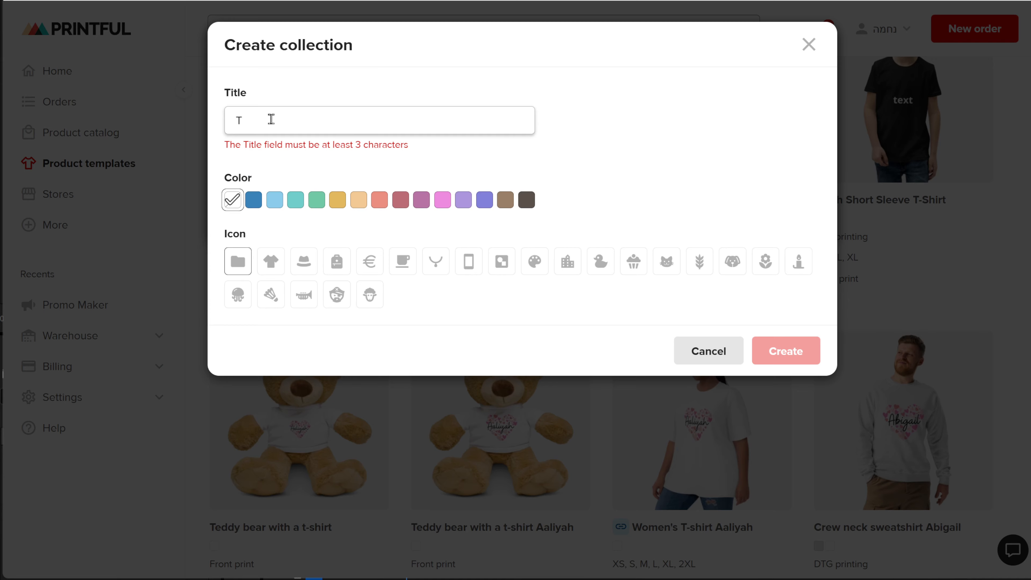
pyautogui.write(' shirt')
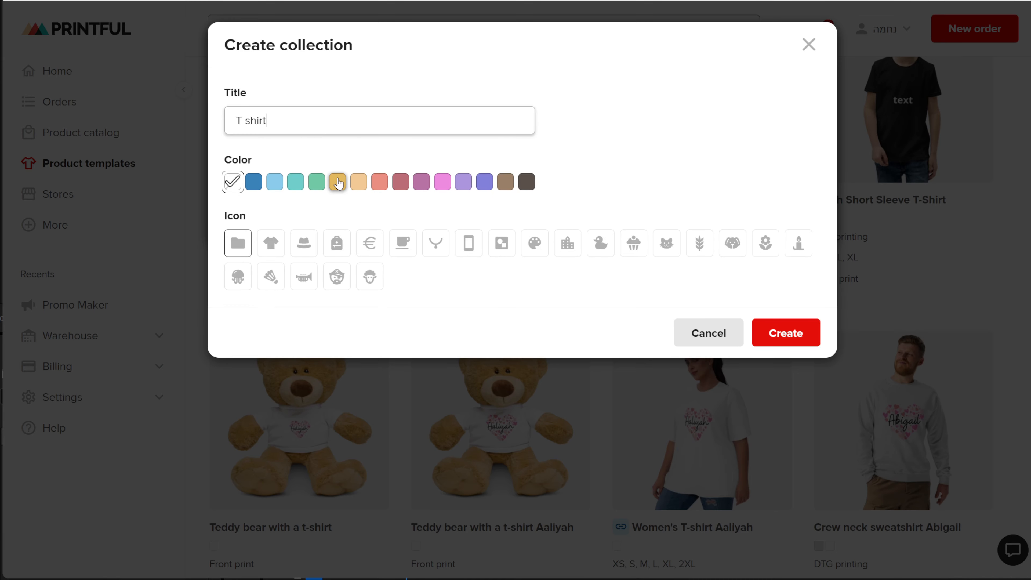
# Give the T shirt collection the mustard yellow color and the cup icon, and create it
pyautogui.click(337, 182)
pyautogui.click(368, 244)
pyautogui.click(408, 250)
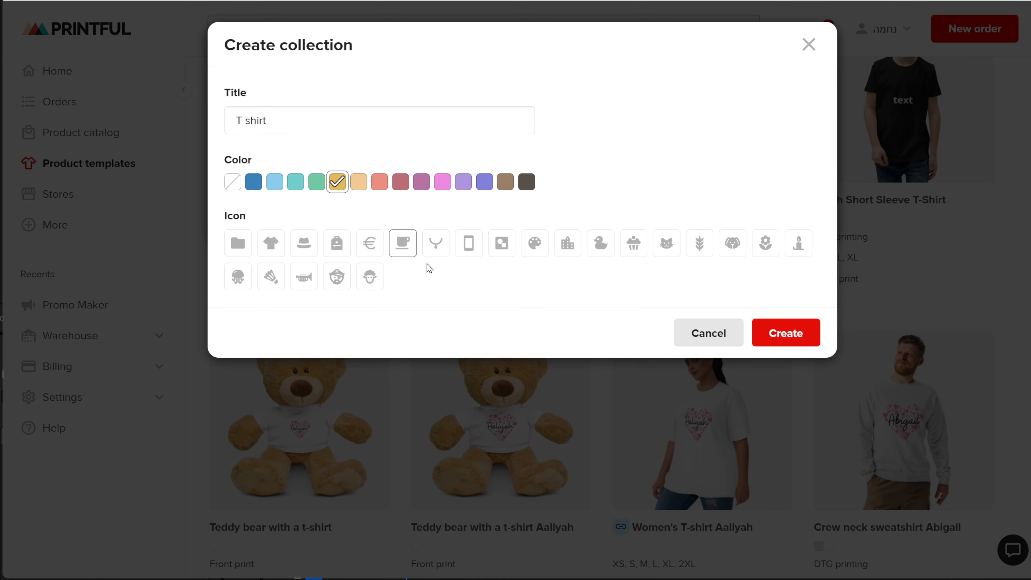
pyautogui.click(784, 336)
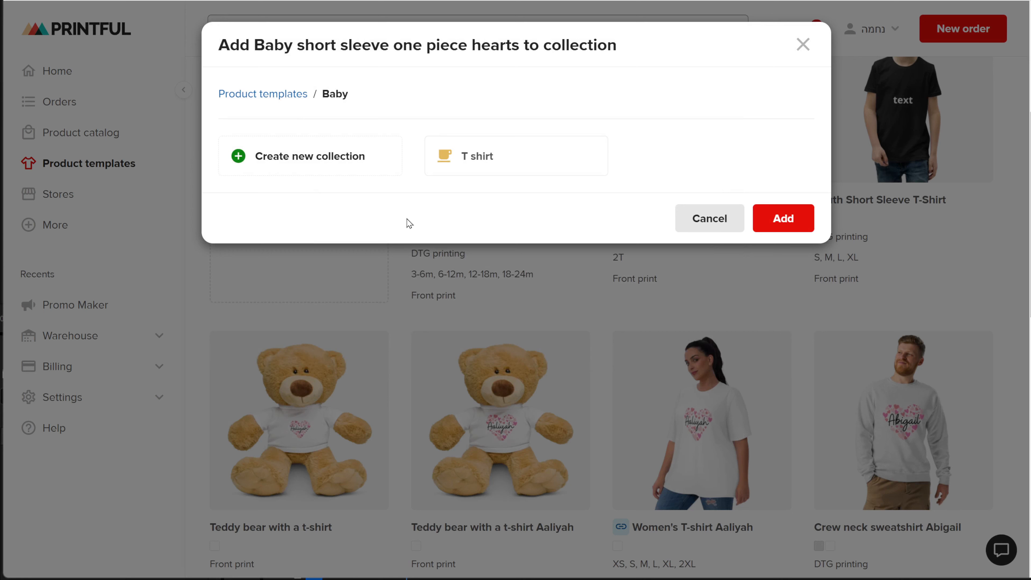
# Add the Baby short sleeve one piece hearts template to the T shirt collection inside Baby
pyautogui.click(284, 95)
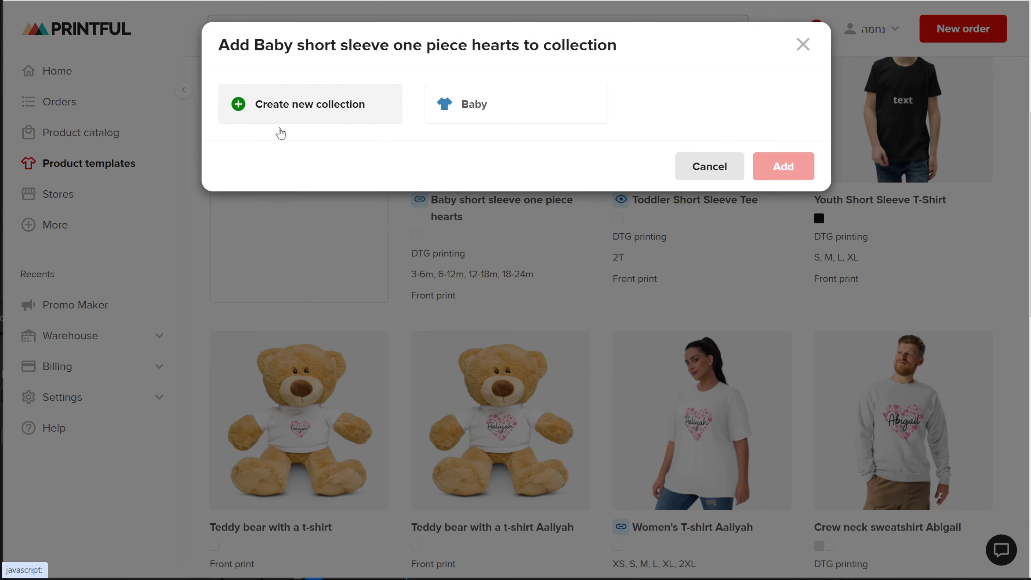
pyautogui.click(479, 117)
pyautogui.click(485, 175)
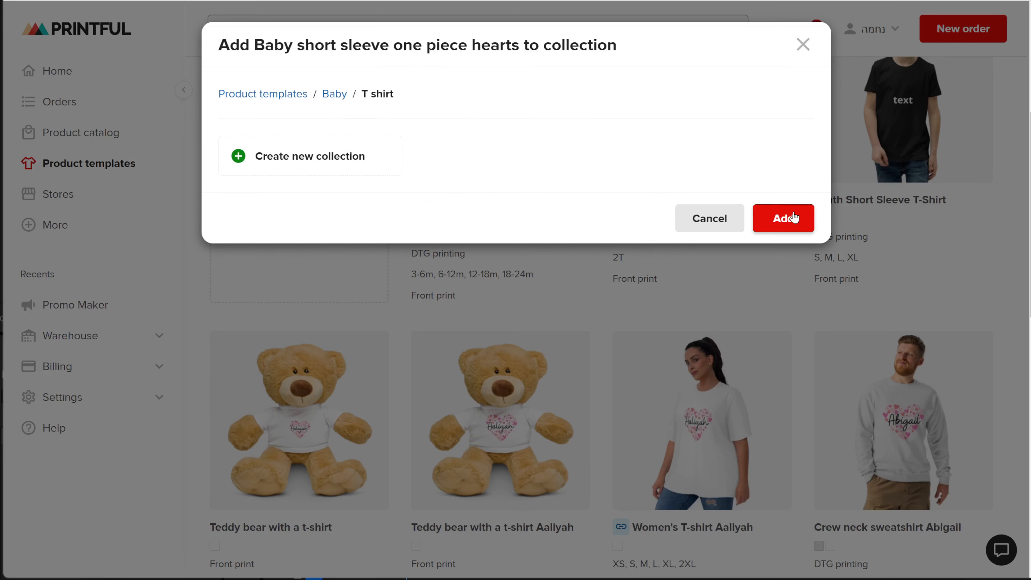
pyautogui.click(784, 218)
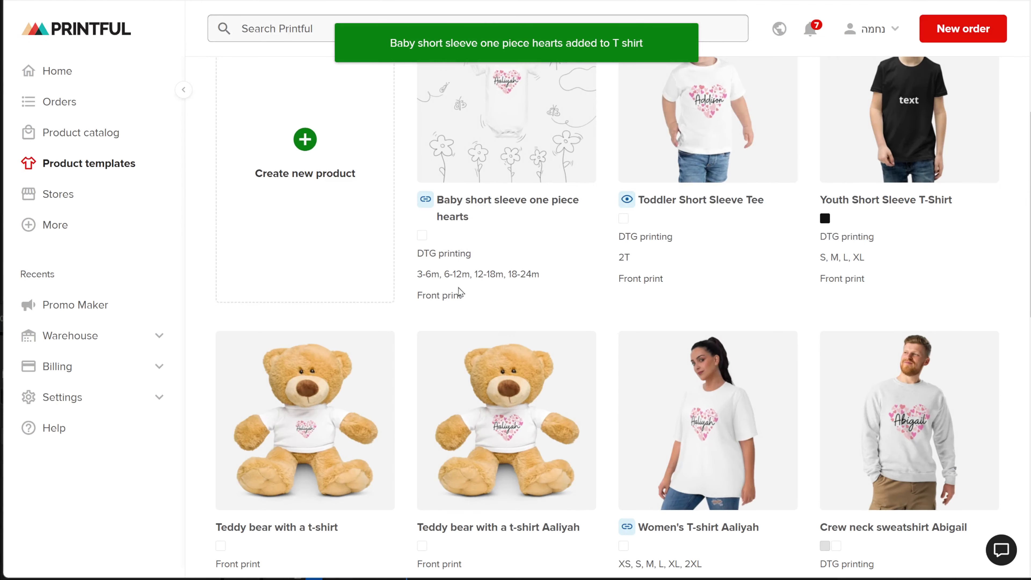
# Check the contents of the Baby collection and its T shirt subcollection, and return to the product templates overview
pyautogui.scroll(5, 318, 228)
pyautogui.click(449, 158)
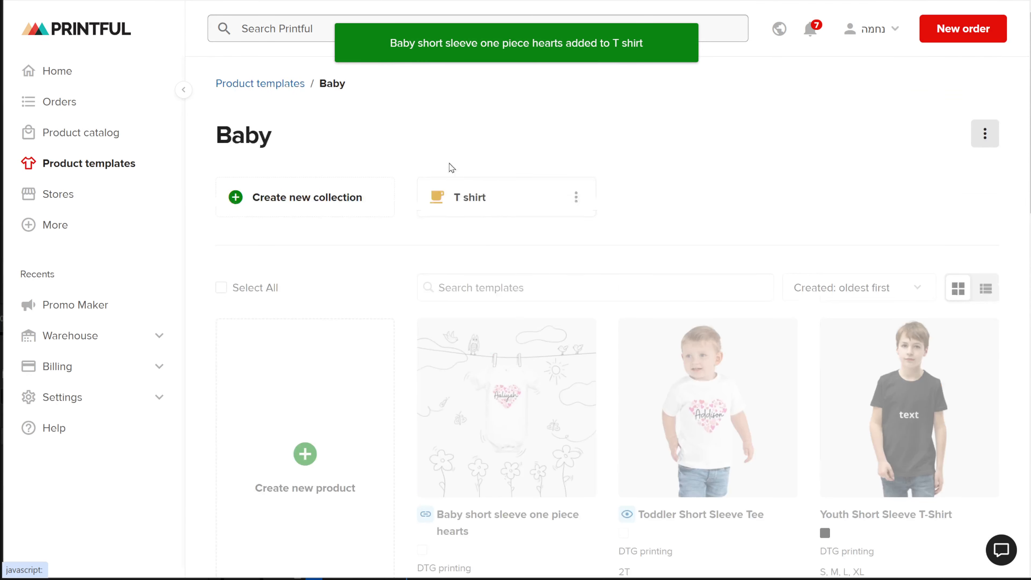
pyautogui.click(479, 203)
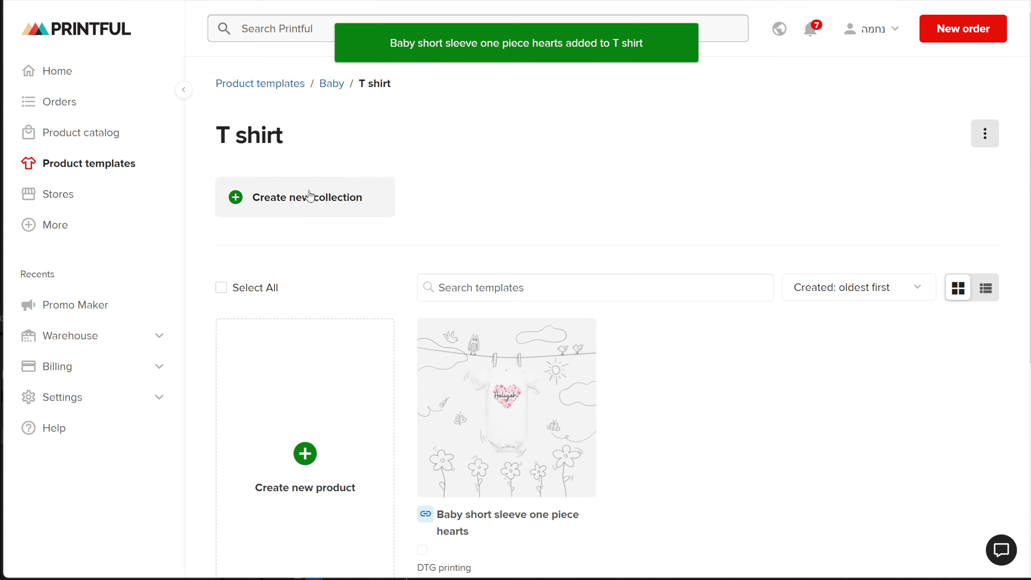
pyautogui.click(280, 83)
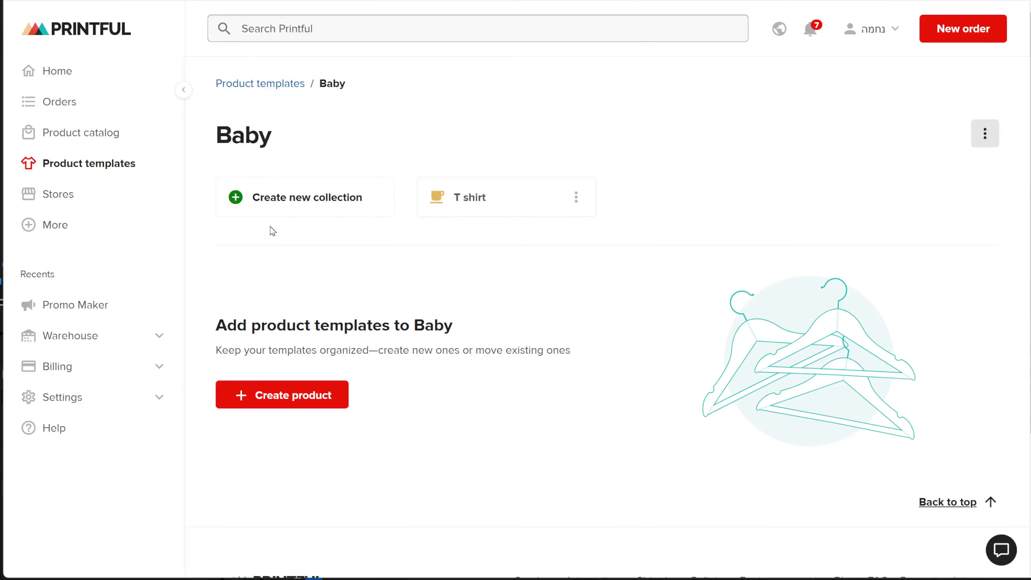
pyautogui.click(282, 84)
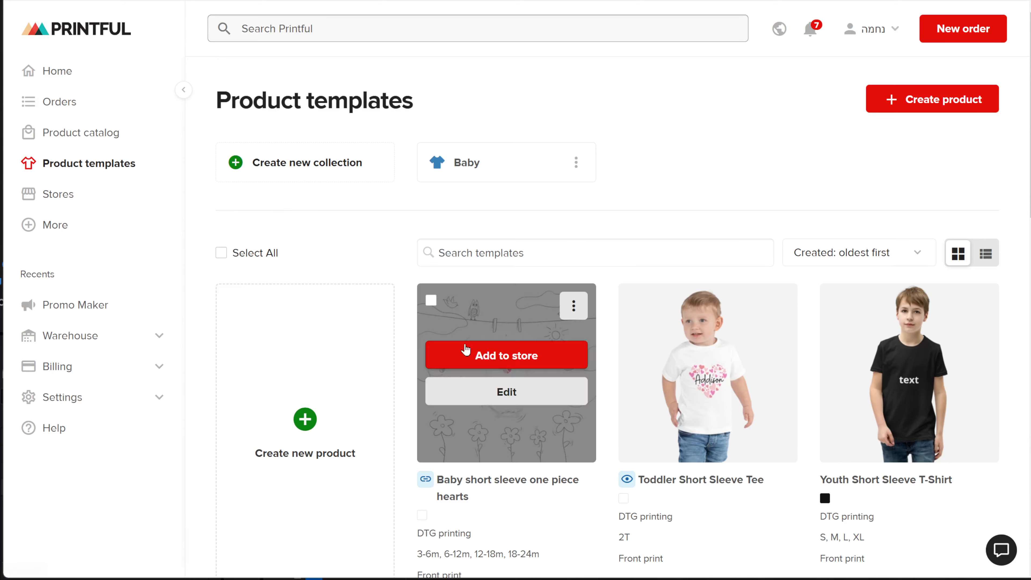
# Delete the Baby collection only, keeping its products, and acknowledge that this can't be undone
pyautogui.click(577, 163)
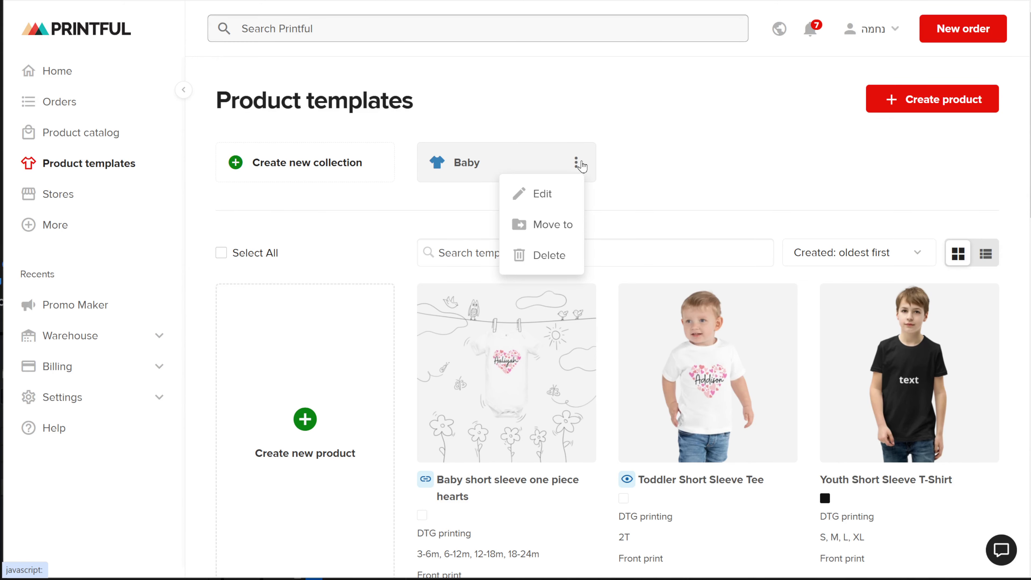
pyautogui.click(539, 260)
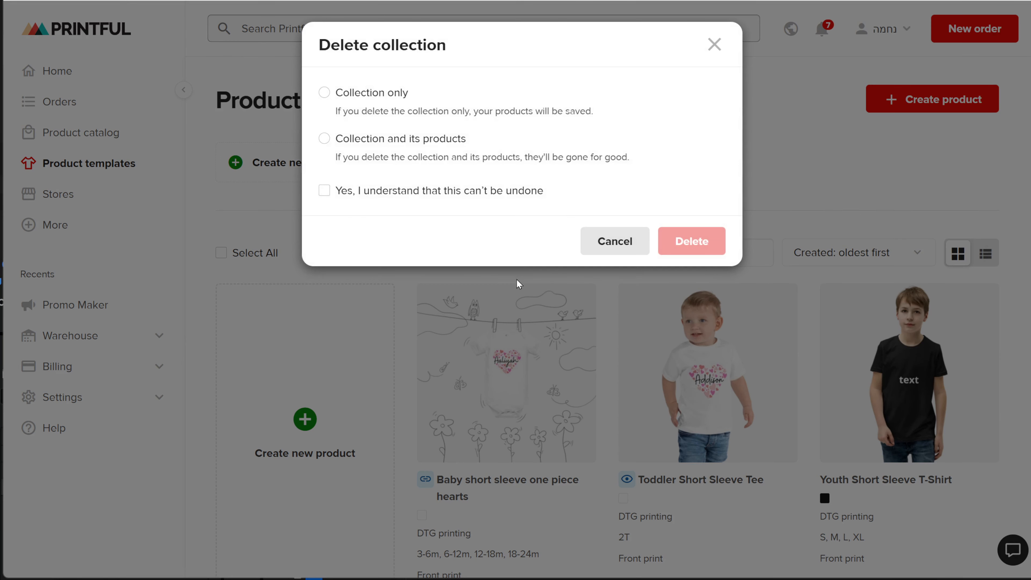
pyautogui.click(324, 93)
pyautogui.click(325, 190)
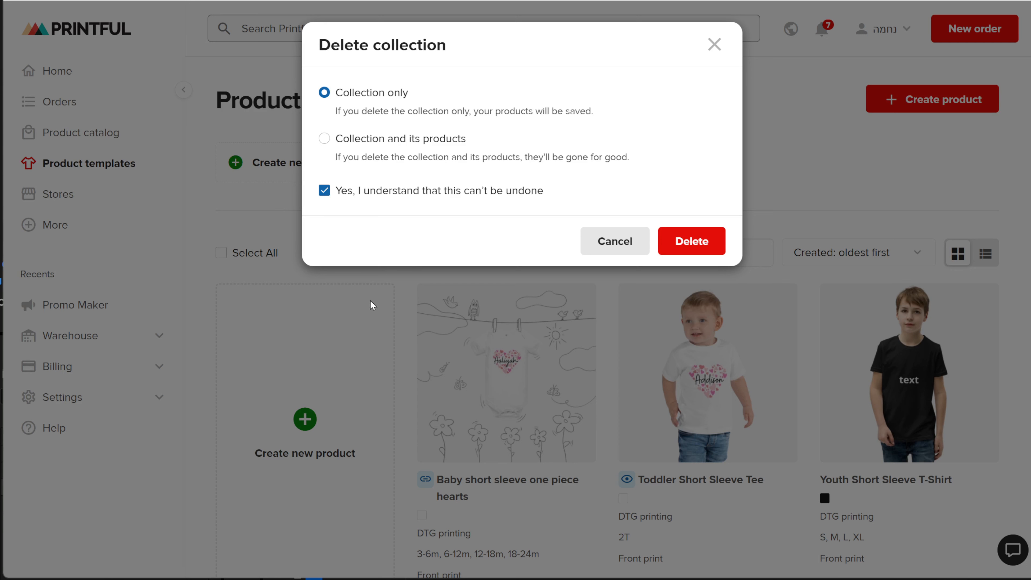
pyautogui.click(691, 241)
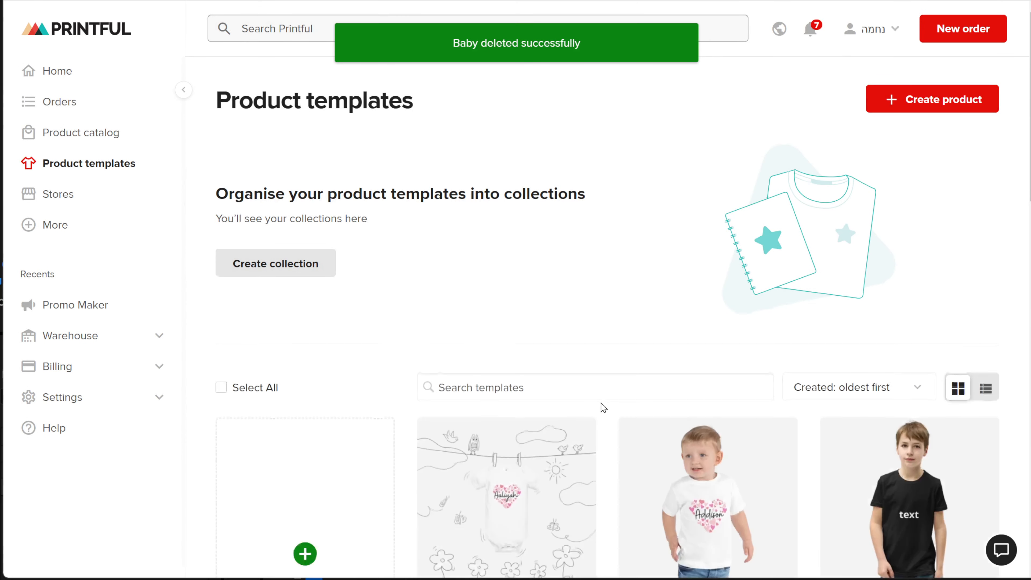
# Open promo creation for the baby one piece template and look through the Promo Maker designs
pyautogui.scroll(-3, 600, 406)
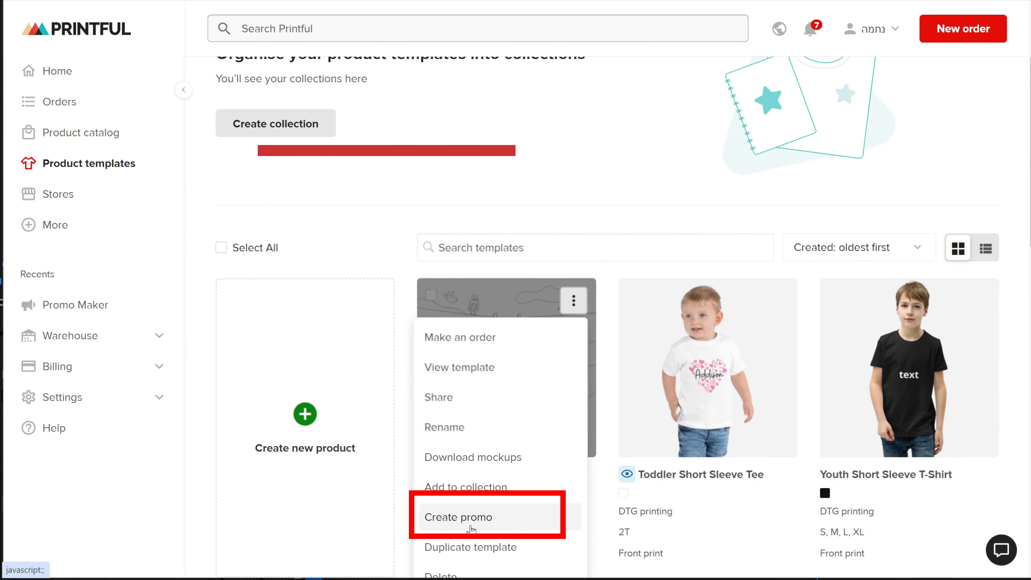
pyautogui.click(477, 523)
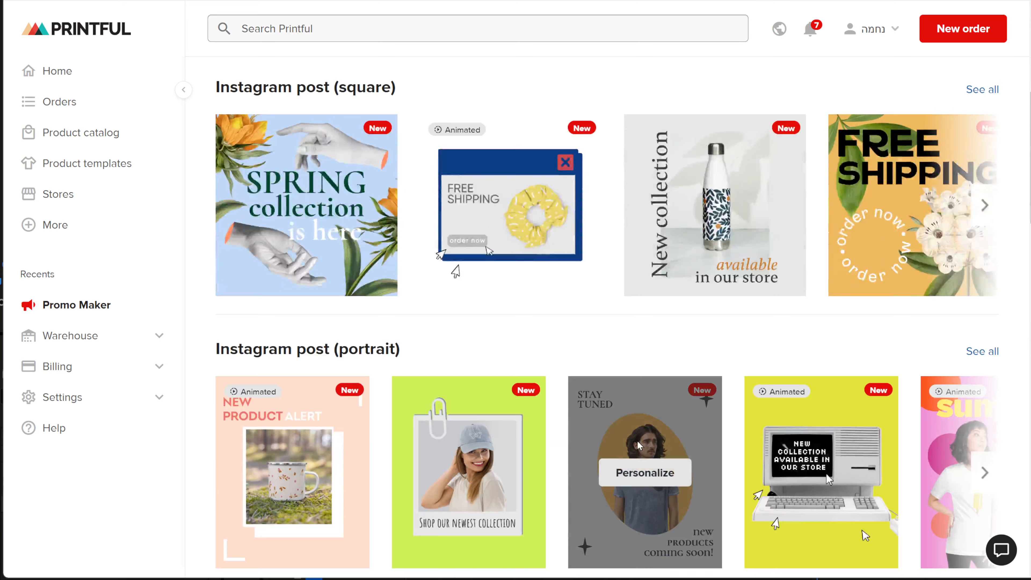
pyautogui.scroll(-6, 637, 440)
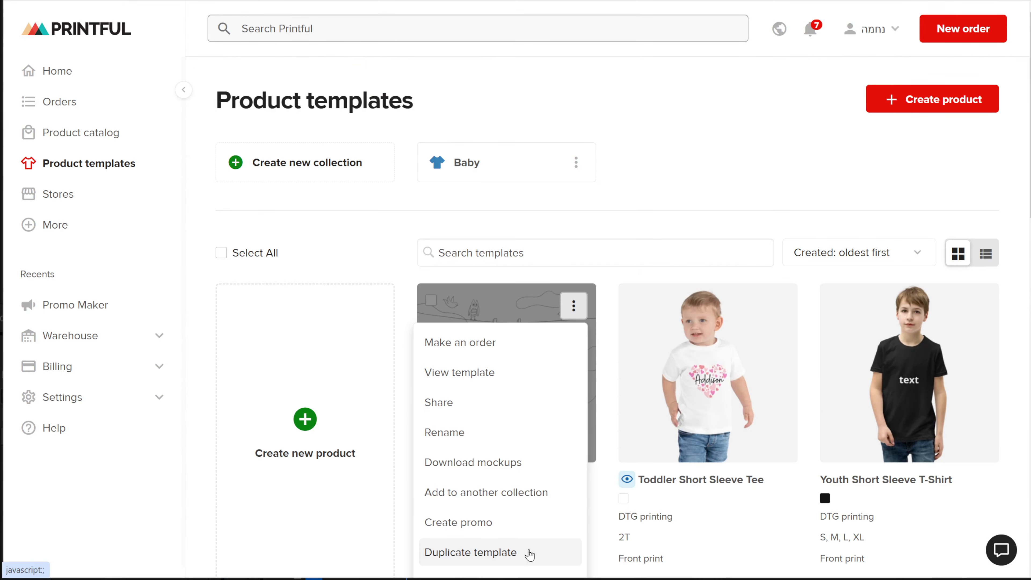
# Duplicate the Baby short sleeve one piece hearts template and delete the copy
pyautogui.scroll(-7, 530, 555)
pyautogui.click(527, 274)
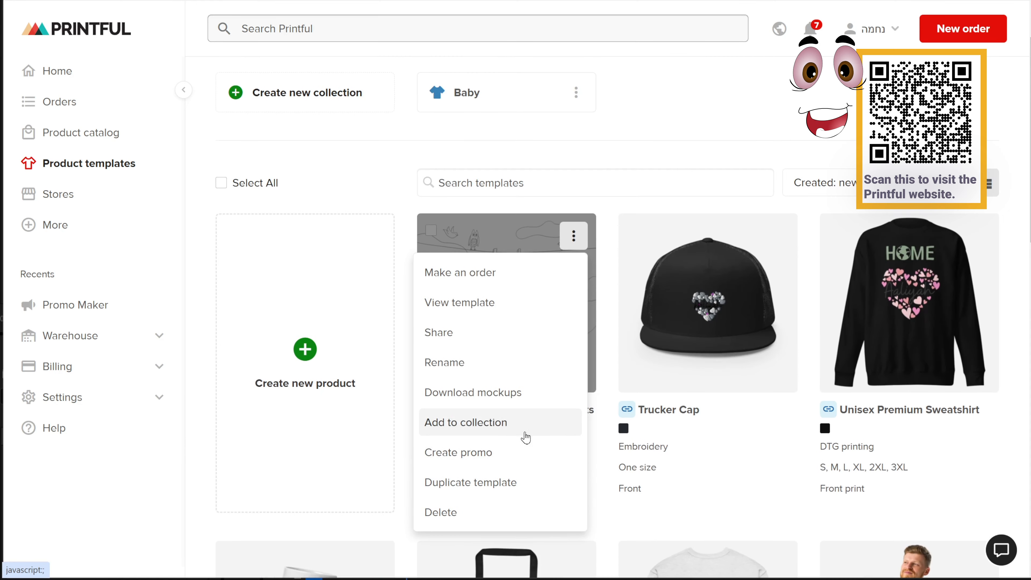
pyautogui.click(493, 513)
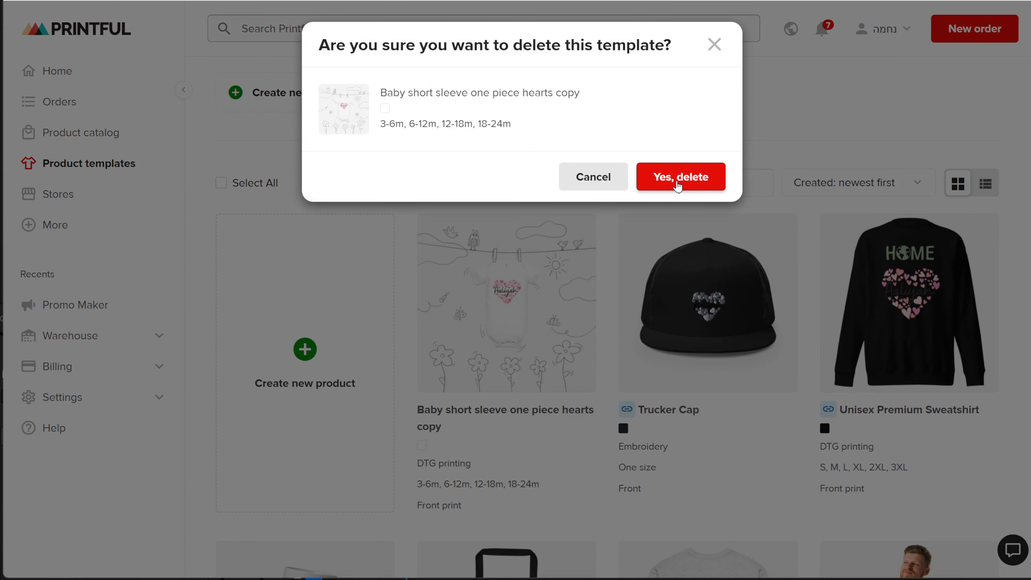
pyautogui.click(690, 178)
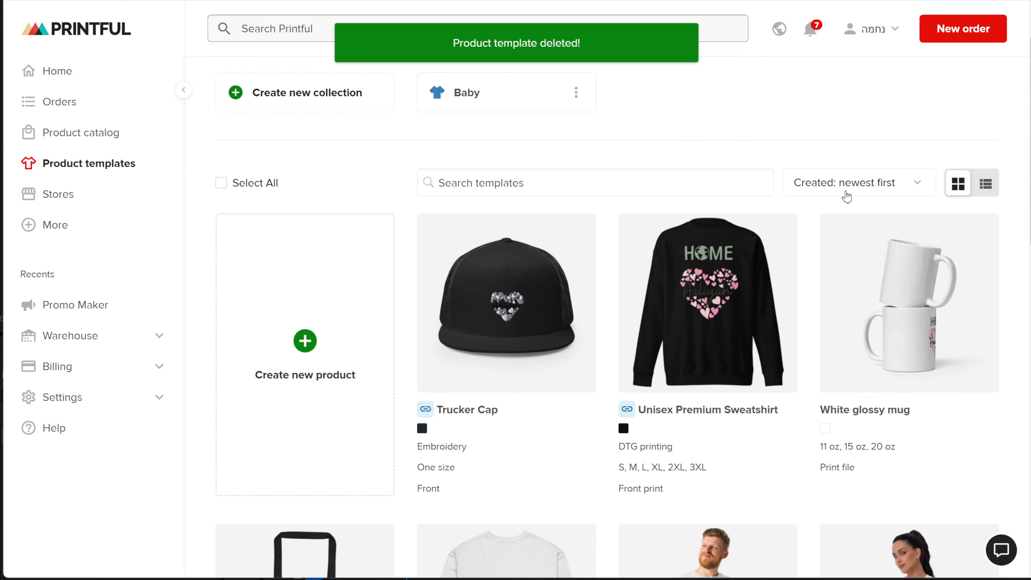
pyautogui.click(847, 191)
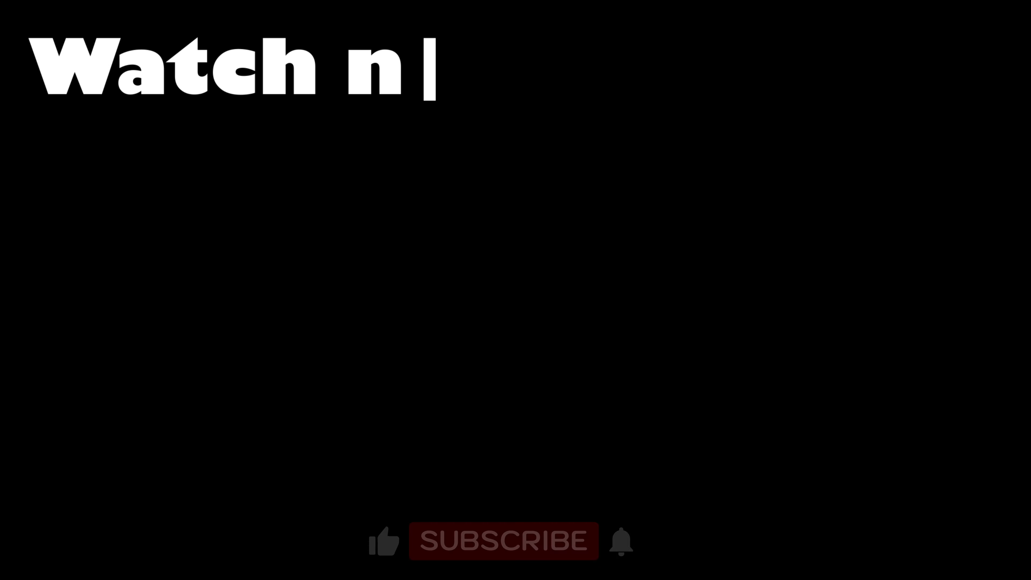